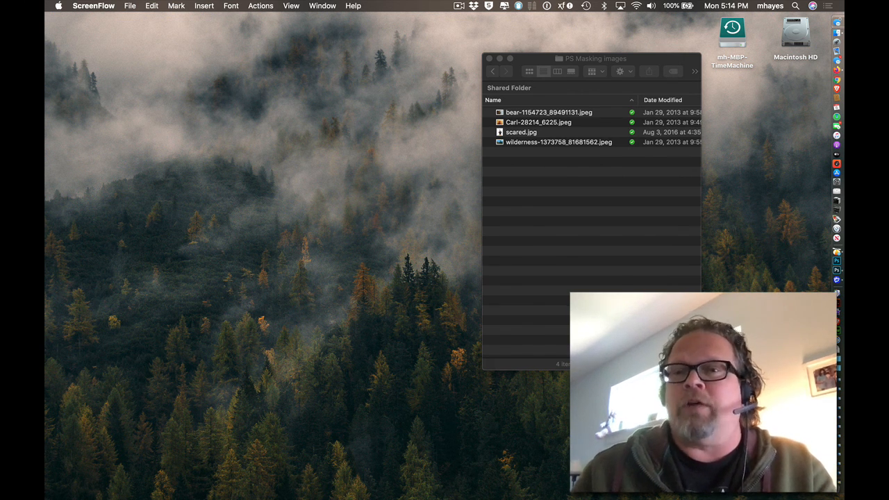
Preview the bear image from the PS Masking images folder, then close the preview
{"action": "left_click", "coordinate": [585, 287]}
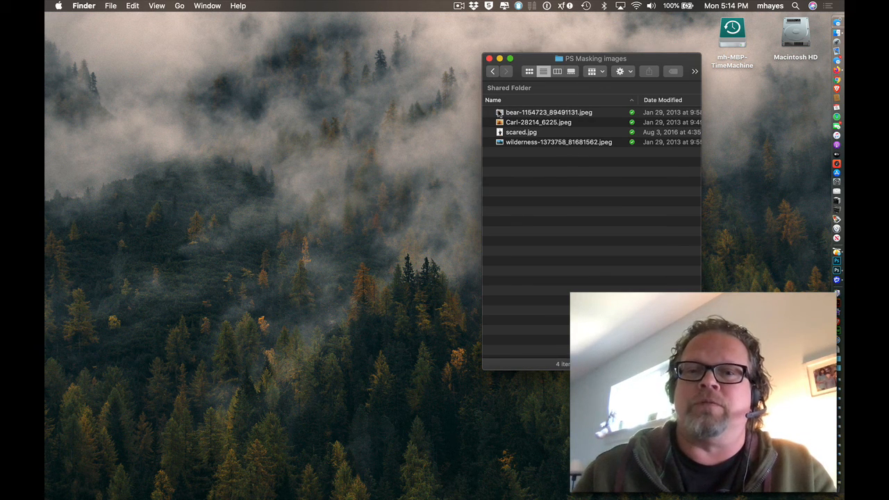
{"action": "left_click", "coordinate": [500, 113]}
{"action": "key", "text": "space"}
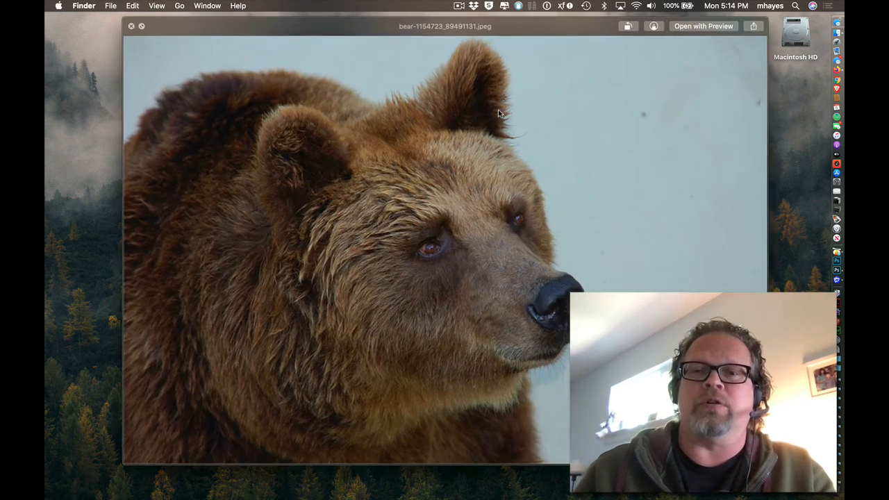
{"action": "left_click_drag", "start_coordinate": [526, 26], "coordinate": [465, 33]}
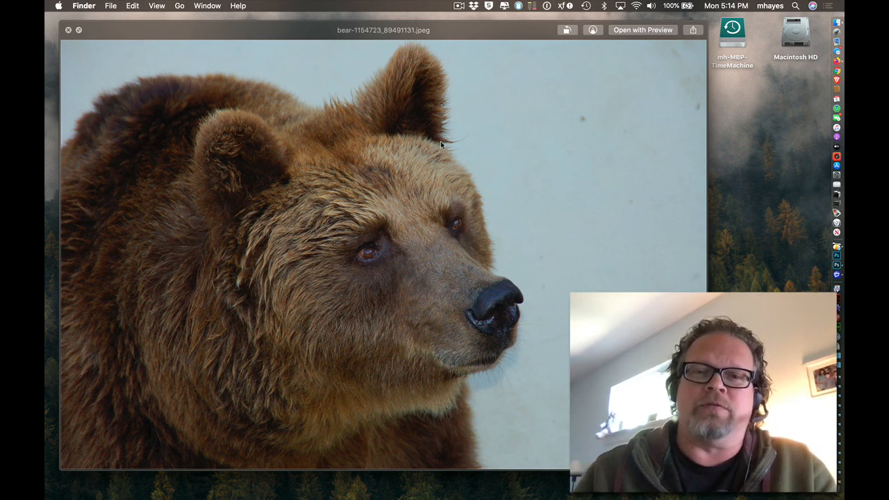
{"action": "key", "text": "space"}
Preview the remaining images in the folder: the wild-haired portrait, scared.jpg and the wilderness photo
{"action": "key", "text": "Down"}
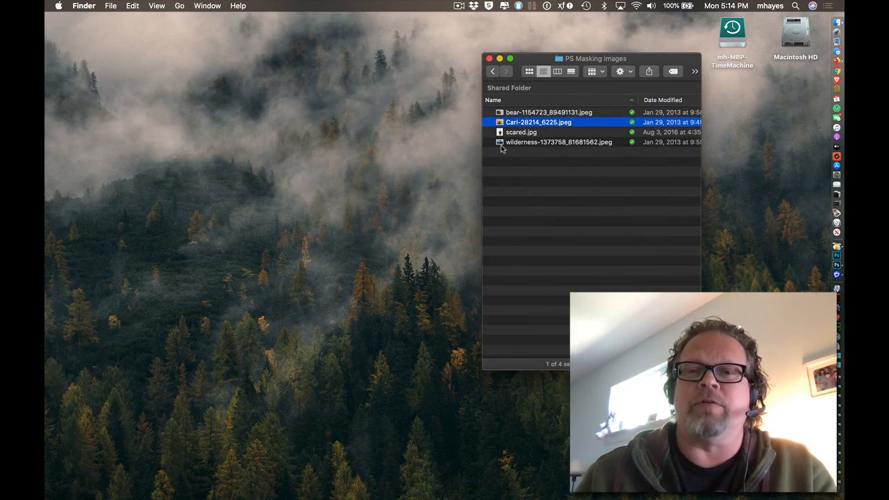
{"action": "key", "text": "space"}
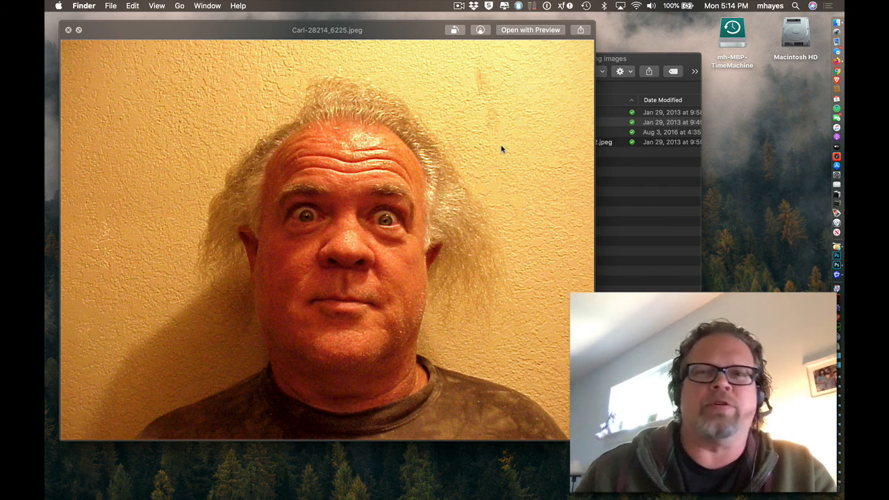
{"action": "key", "text": "space"}
{"action": "key", "text": "Down"}
{"action": "key", "text": "space"}
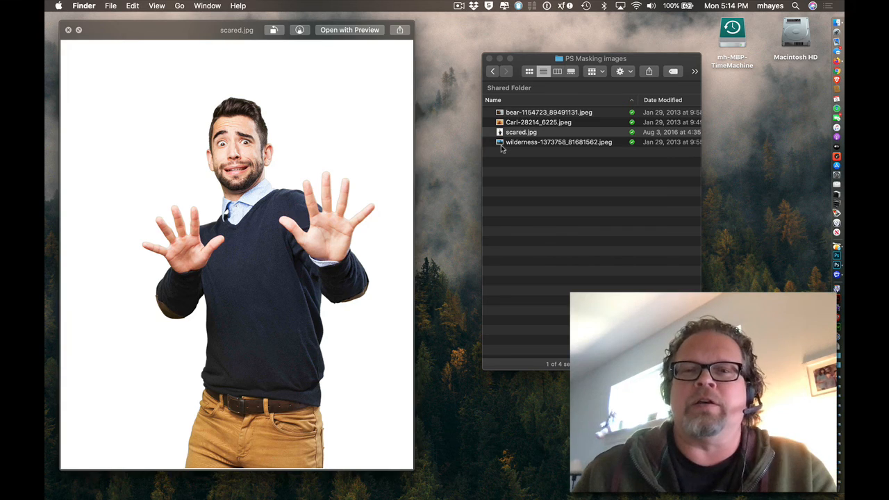
{"action": "key", "text": "Down"}
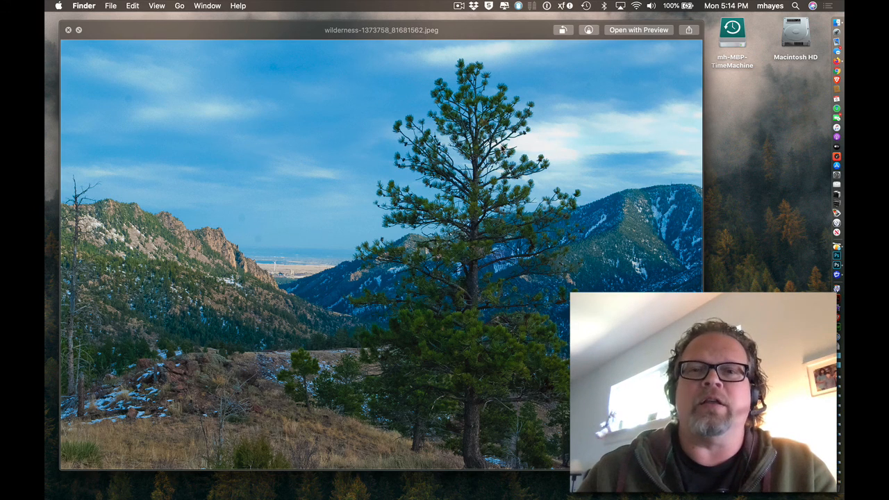
{"action": "left_click_drag", "start_coordinate": [451, 30], "coordinate": [442, 25]}
{"action": "key", "text": "space"}
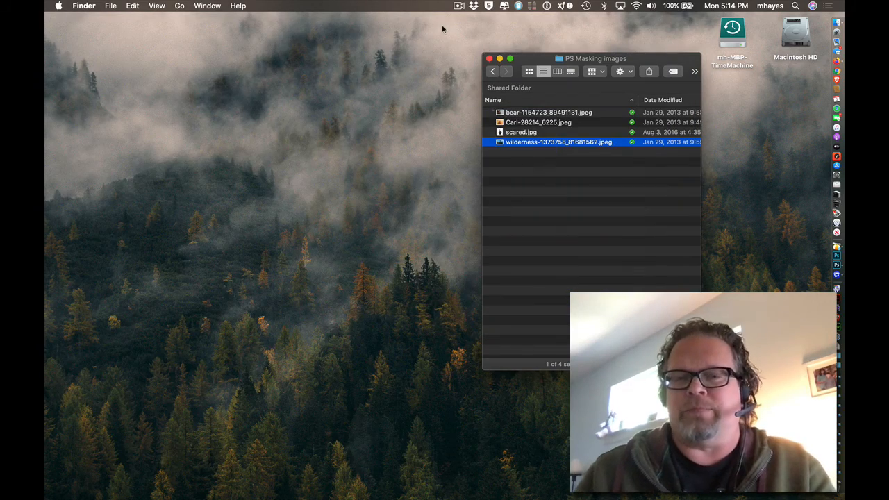
Switch to Photoshop, where the wilderness photo is open
{"action": "left_click", "coordinate": [549, 222]}
{"action": "key", "text": "super+Tab"}
{"action": "key", "text": "super+Tab"}
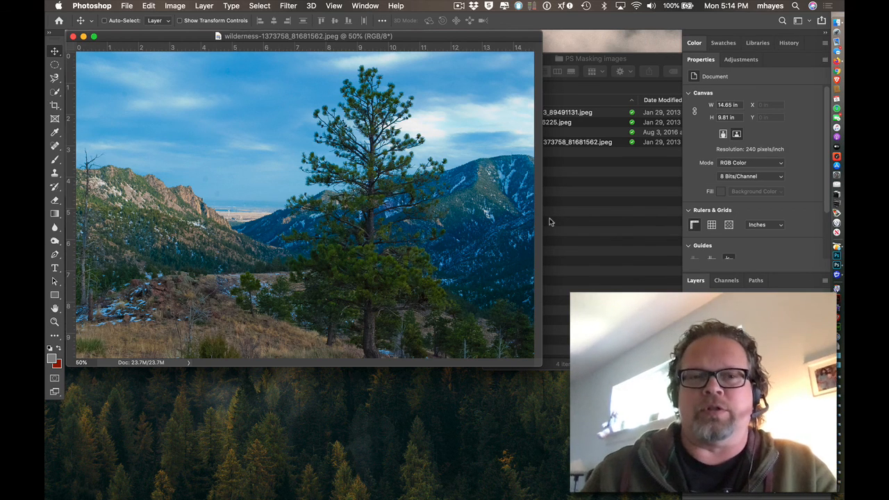
{"action": "left_click", "coordinate": [586, 226]}
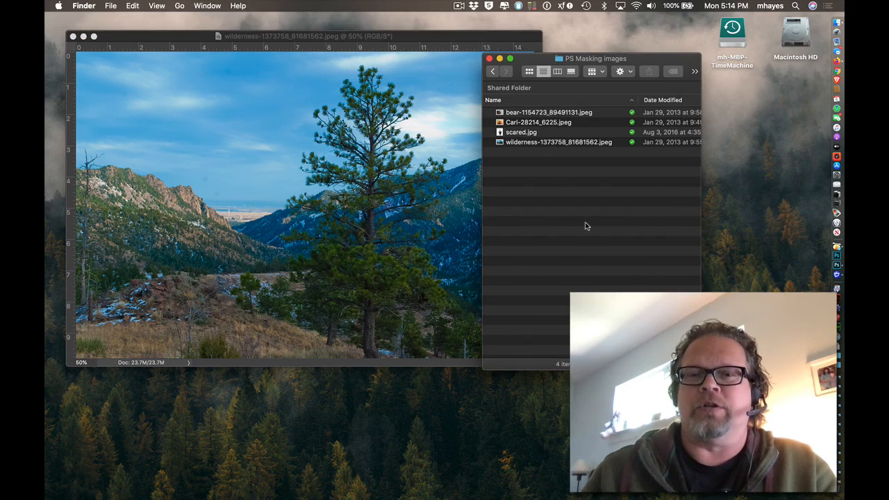
{"action": "left_click", "coordinate": [502, 141]}
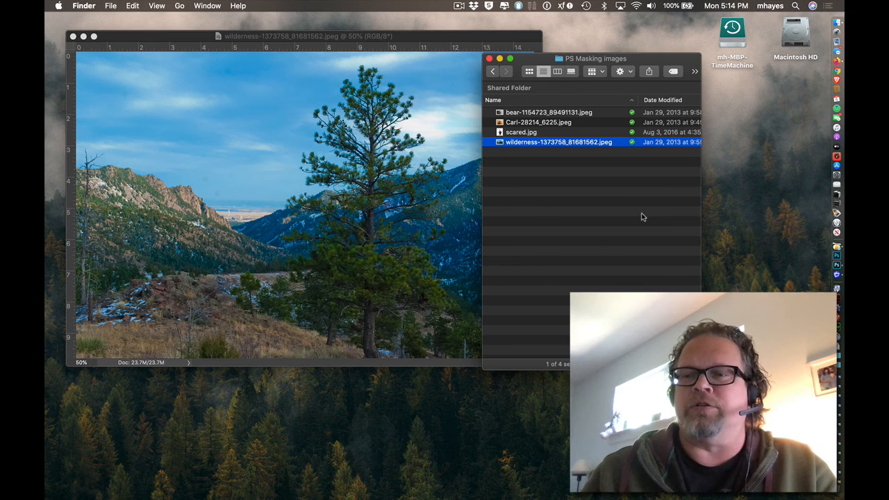
{"action": "left_click", "coordinate": [441, 71]}
{"action": "left_click", "coordinate": [130, 7]}
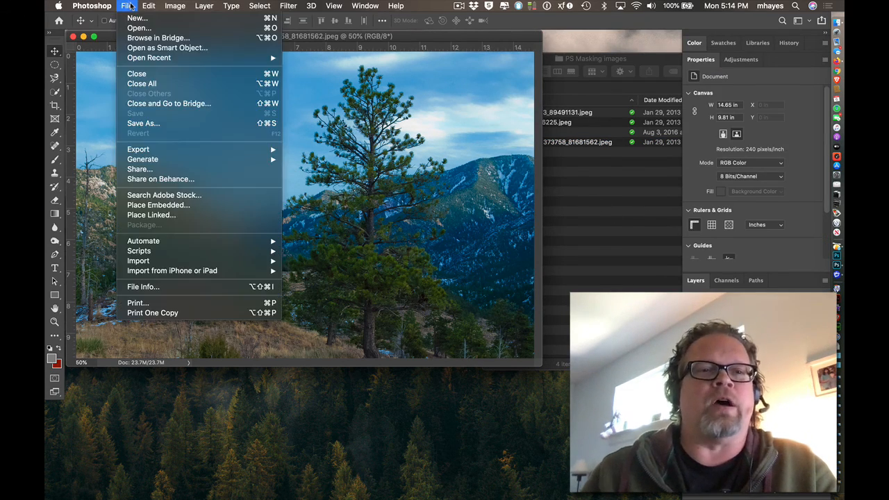
{"action": "left_click", "coordinate": [384, 121]}
{"action": "key", "text": "super"}
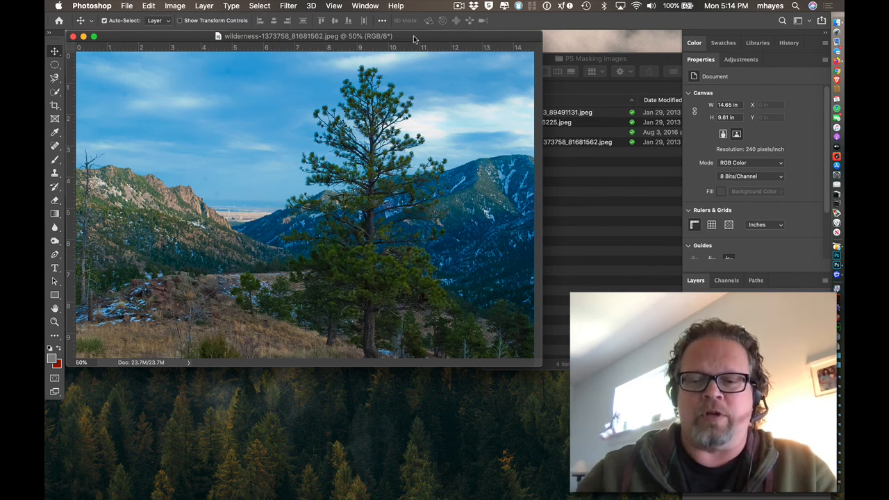
Fit the wilderness image on screen and switch to Full Screen Mode with Menu Bar, centring the image in the workspace
{"action": "key", "text": "super+0"}
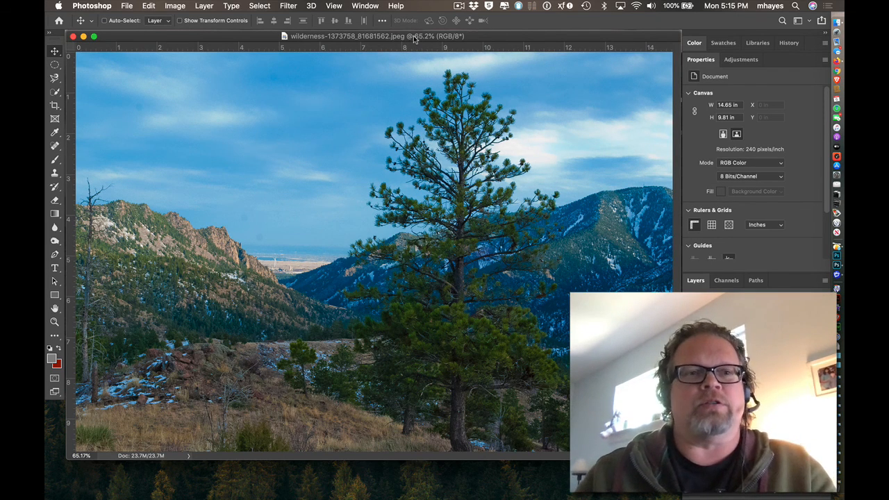
{"action": "key", "text": "f"}
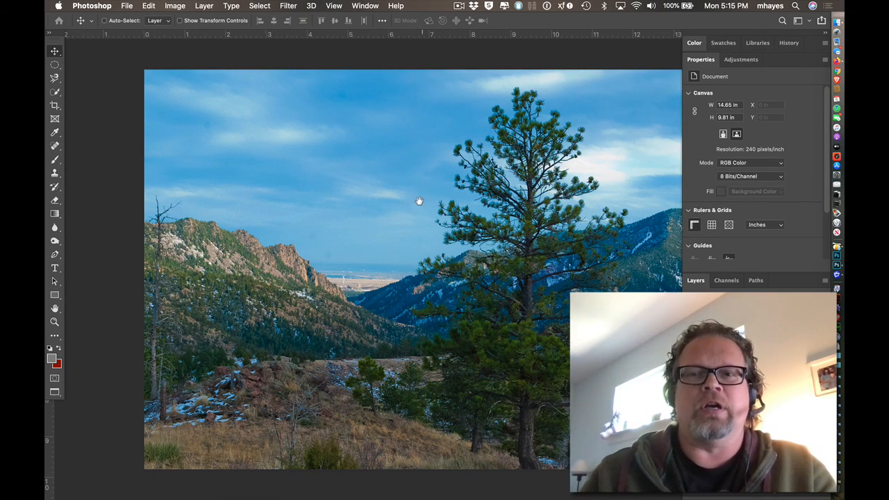
{"action": "left_click_drag", "start_coordinate": [419, 201], "coordinate": [353, 188]}
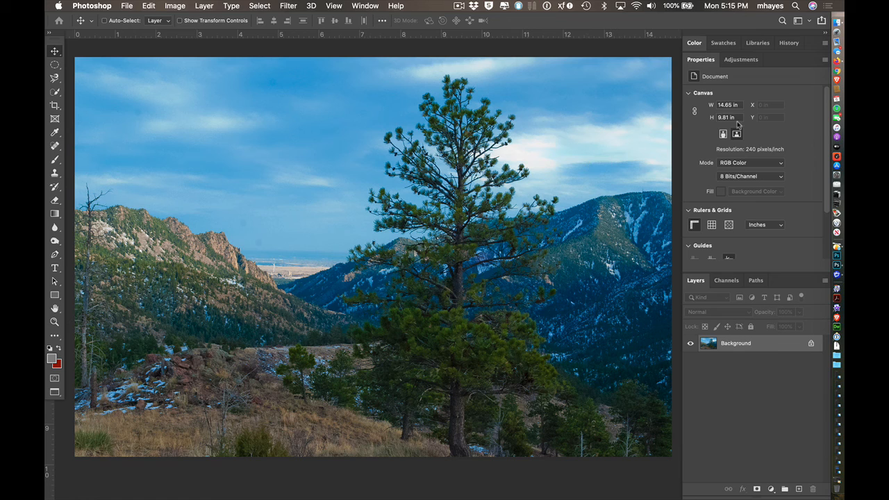
Open the bear image from the PS Masking images folder in Photoshop
{"action": "left_click", "coordinate": [837, 21]}
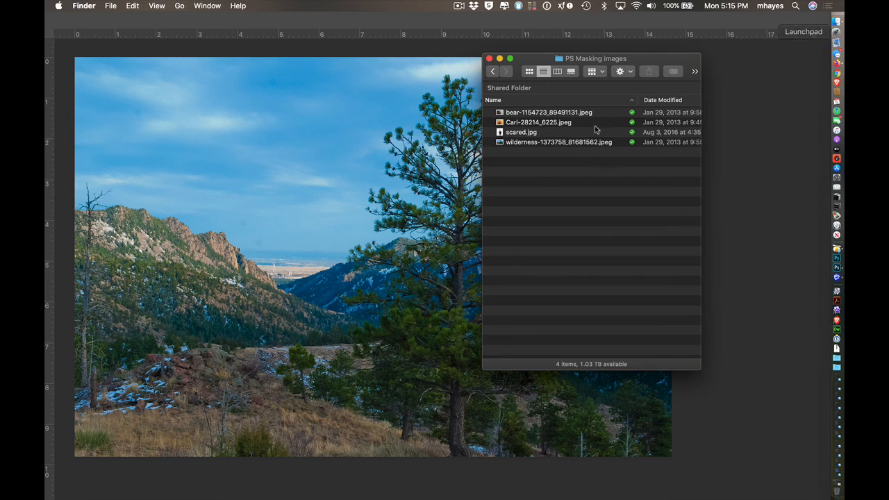
{"action": "left_click", "coordinate": [502, 113]}
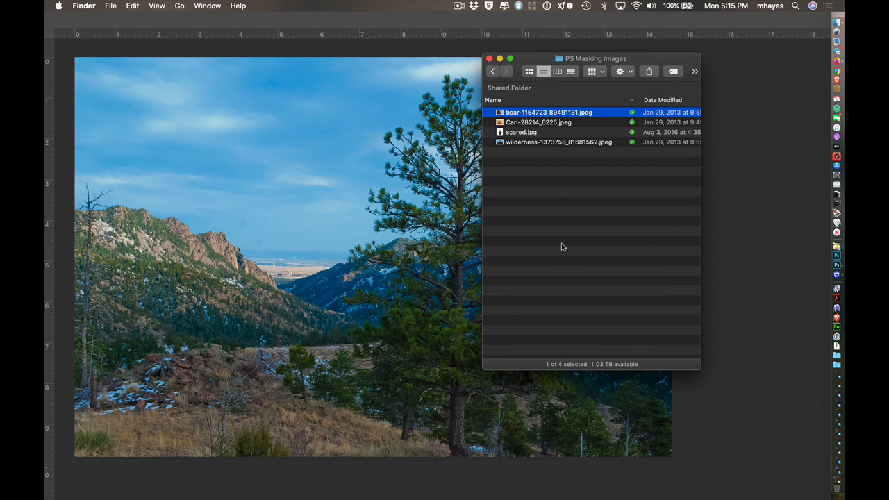
{"action": "left_click_drag", "start_coordinate": [500, 115], "coordinate": [832, 269]}
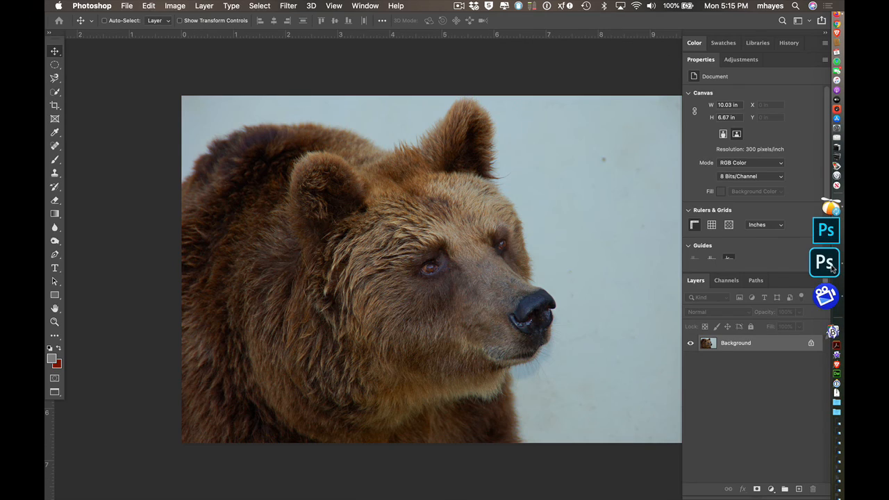
Return to Standard Screen Mode and fit the bear image on screen
{"action": "left_click_drag", "start_coordinate": [465, 183], "coordinate": [419, 178]}
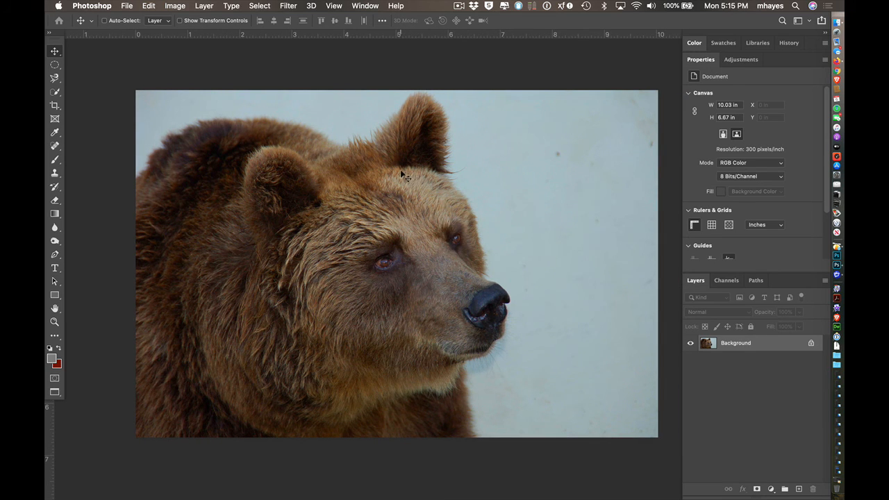
{"action": "key", "text": "f"}
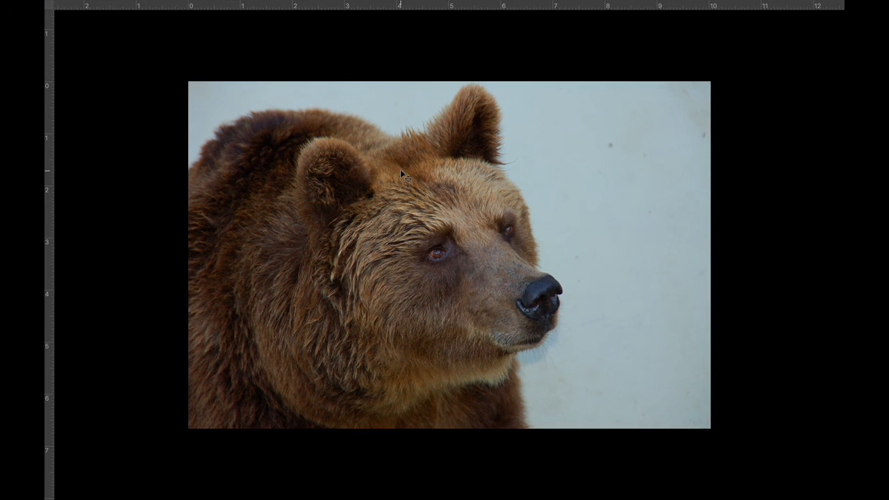
{"action": "key", "text": "f"}
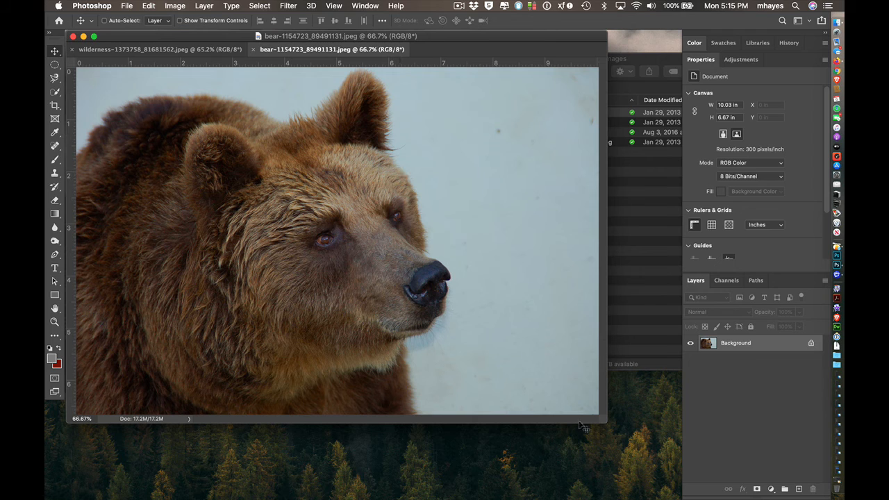
{"action": "key", "text": "super+0"}
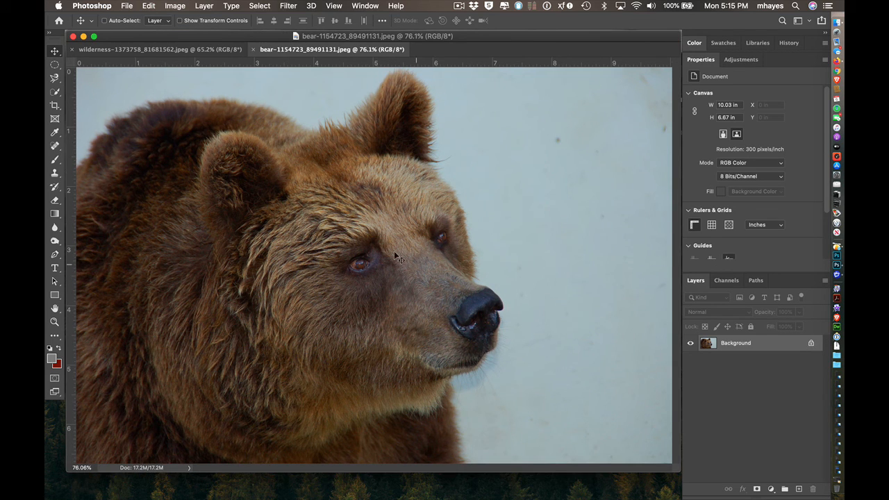
Switch back and forth between the wilderness and bear documents to compare them, ending on the bear
{"action": "left_click", "coordinate": [210, 53]}
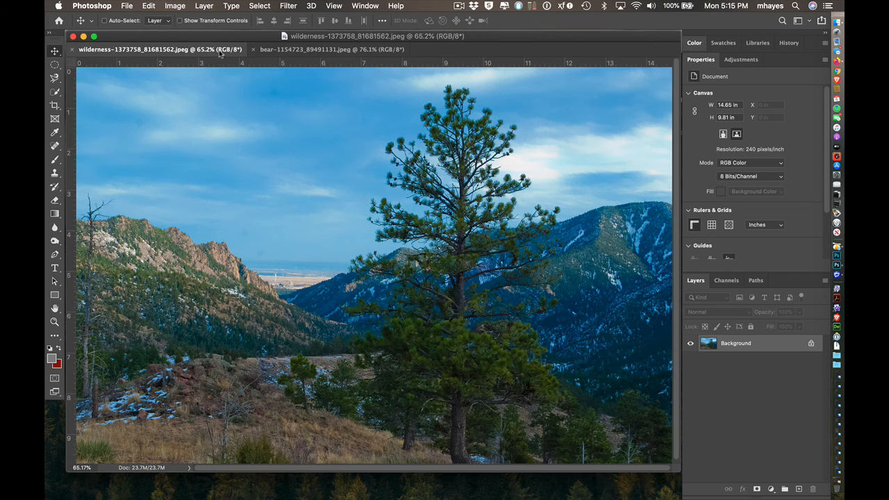
{"action": "left_click", "coordinate": [282, 53]}
{"action": "left_click", "coordinate": [208, 51]}
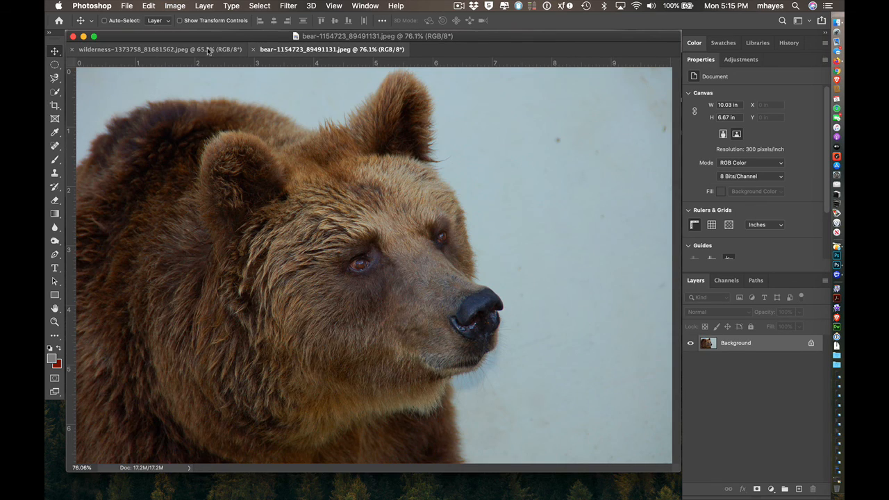
{"action": "left_click", "coordinate": [278, 50]}
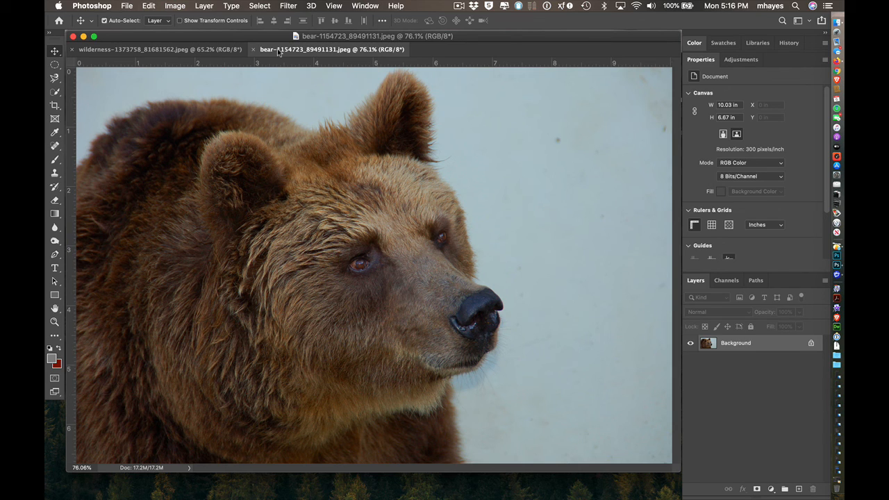
Select the entire bear image and copy it
{"action": "key", "text": "super+a"}
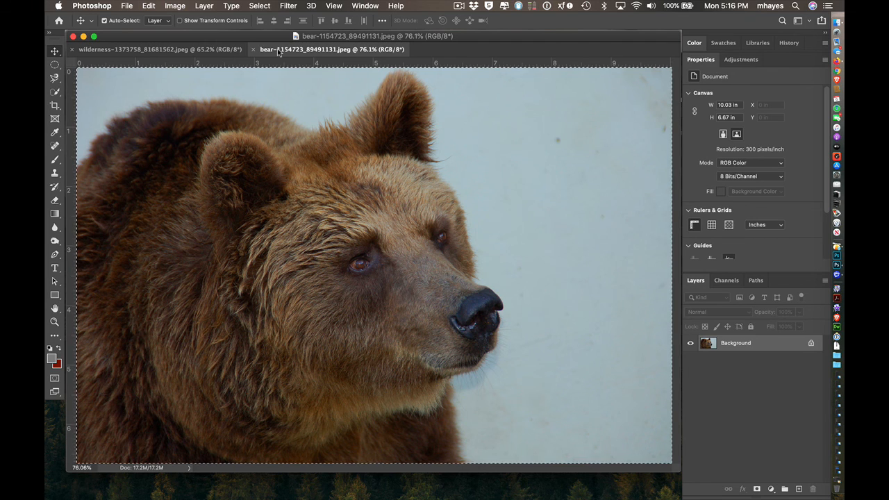
{"action": "left_click", "coordinate": [148, 6]}
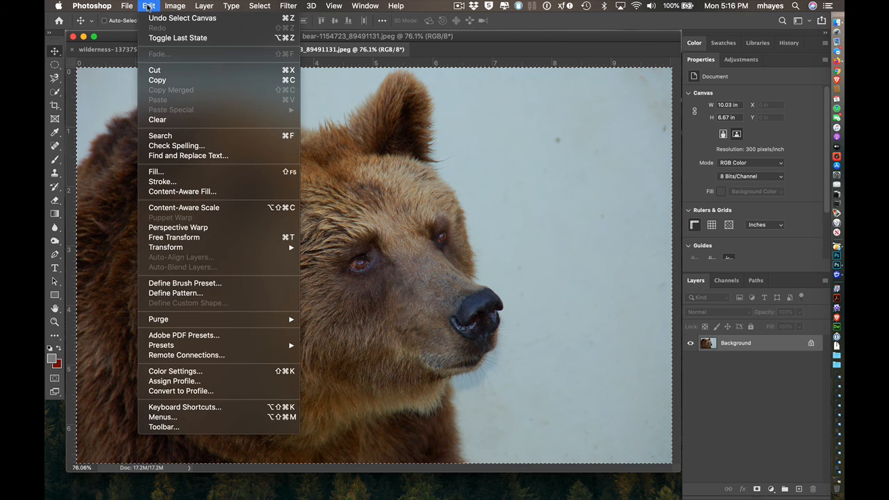
{"action": "left_click", "coordinate": [156, 80]}
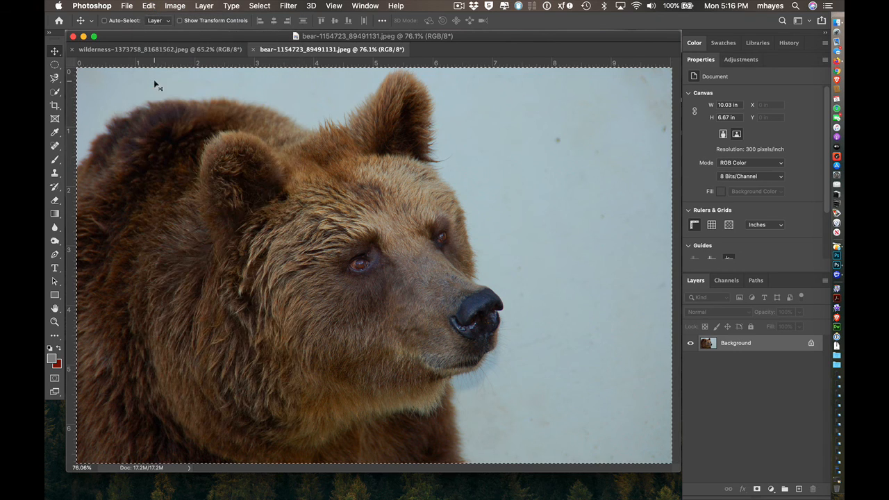
Paste the bear into the wilderness document, accepting the colour profile conversion, and move it to about X 0.73 in, Y 1.08 in
{"action": "left_click", "coordinate": [147, 49]}
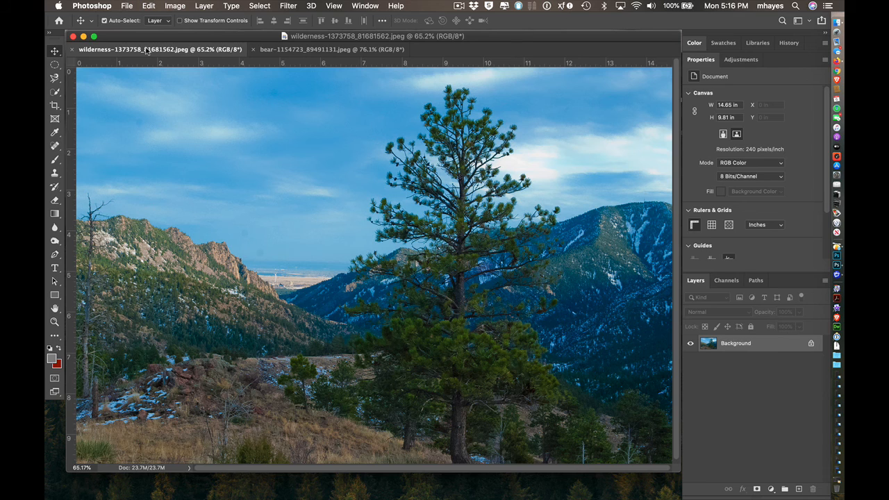
{"action": "key", "text": "super+v"}
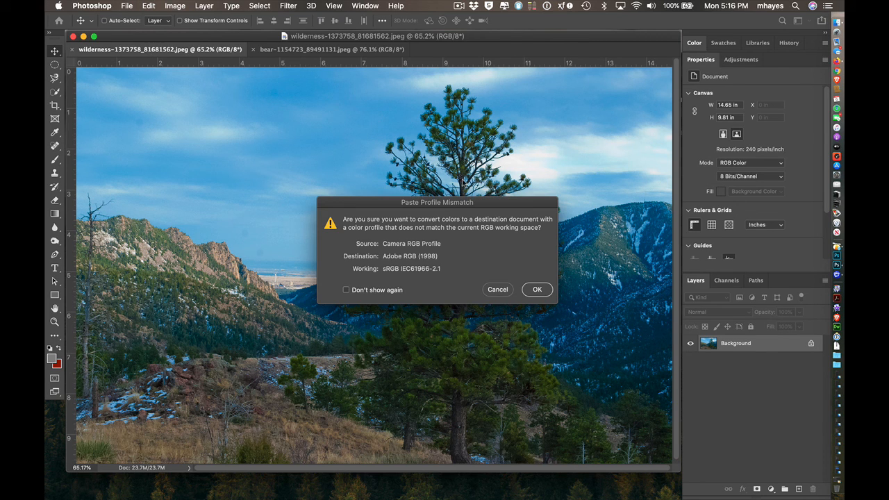
{"action": "left_click", "coordinate": [536, 290]}
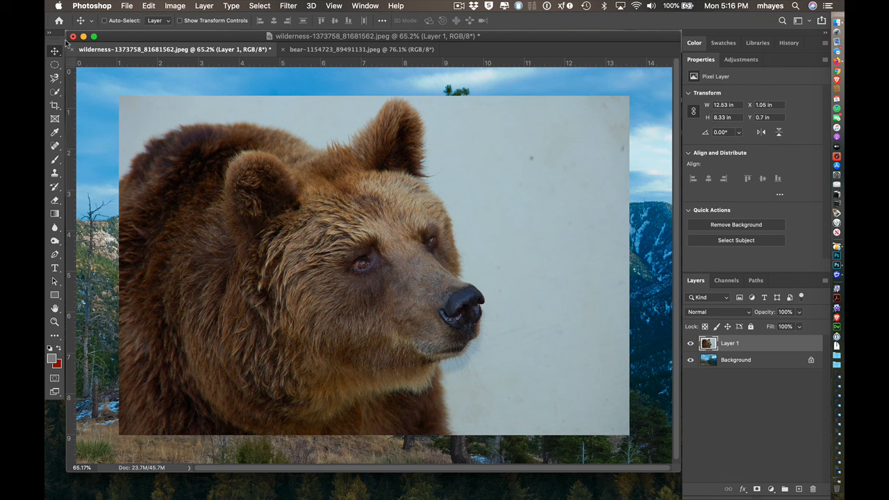
{"action": "left_click_drag", "start_coordinate": [209, 187], "coordinate": [196, 203]}
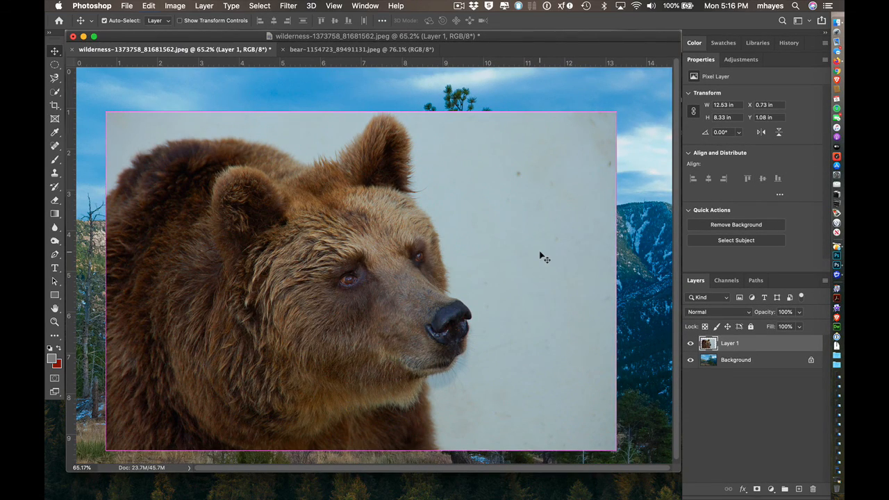
Undo the move and the paste of the bear layer, and return to the bear document
{"action": "key", "text": "super+z"}
{"action": "key", "text": "super+z"}
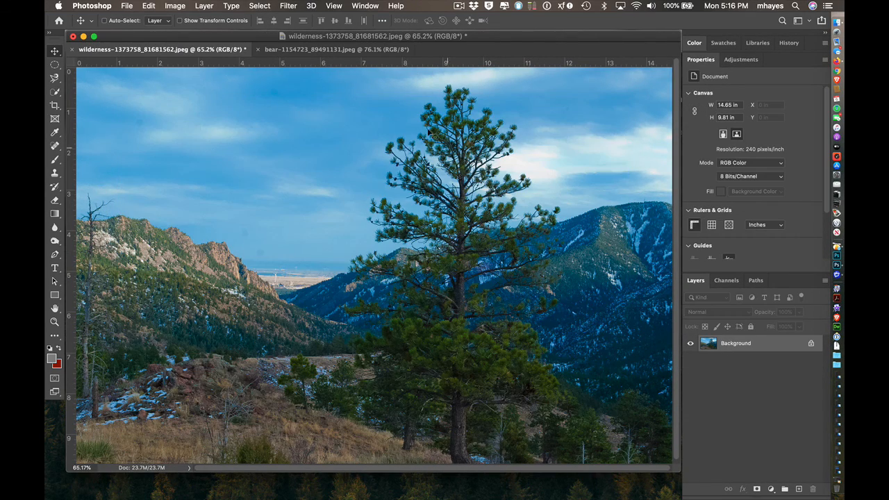
{"action": "left_click", "coordinate": [345, 49]}
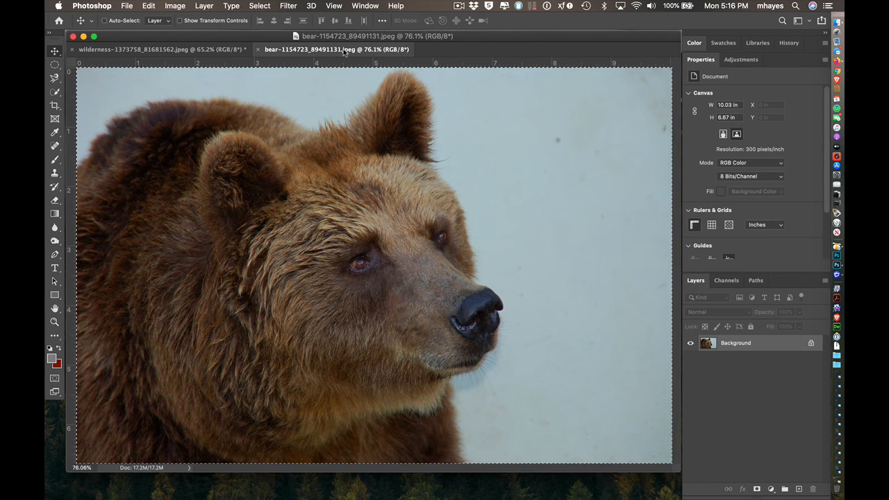
Float the deselected bear document and transfer its image into the wilderness document with the Move tool, accepting the colour conversion, placed at X 0.92 in, Y 0.78 in
{"action": "key", "text": "super+d"}
{"action": "left_click_drag", "start_coordinate": [339, 50], "coordinate": [373, 158]}
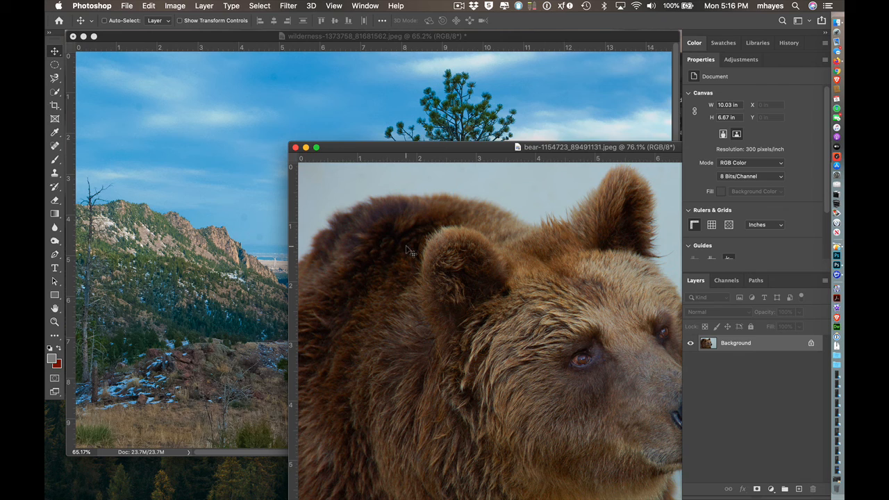
{"action": "left_click_drag", "start_coordinate": [410, 252], "coordinate": [220, 169]}
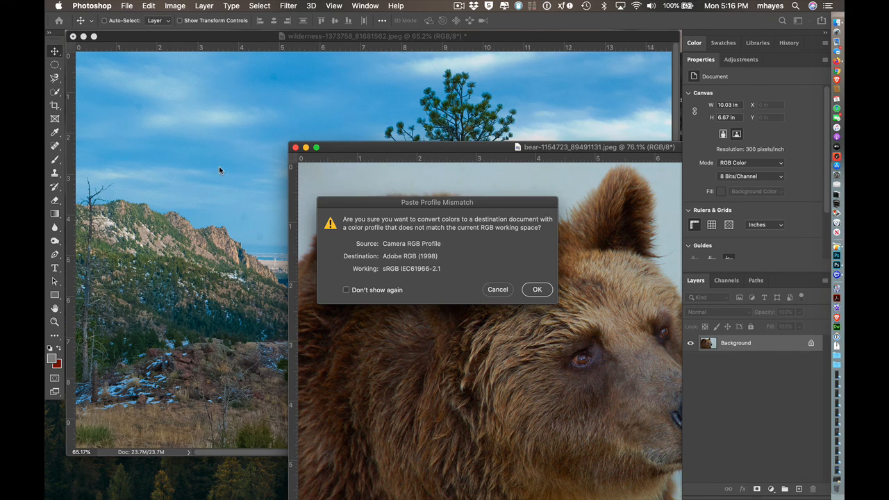
{"action": "left_click", "coordinate": [535, 289]}
{"action": "left_click_drag", "start_coordinate": [526, 202], "coordinate": [508, 187]}
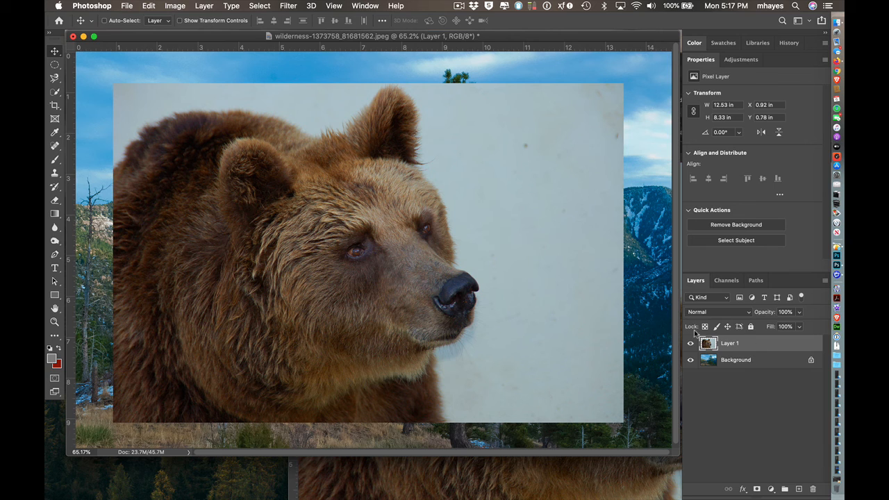
Undo the move and placement of the bear layer, and dock the bear document back beside the wilderness document
{"action": "key", "text": "super+z"}
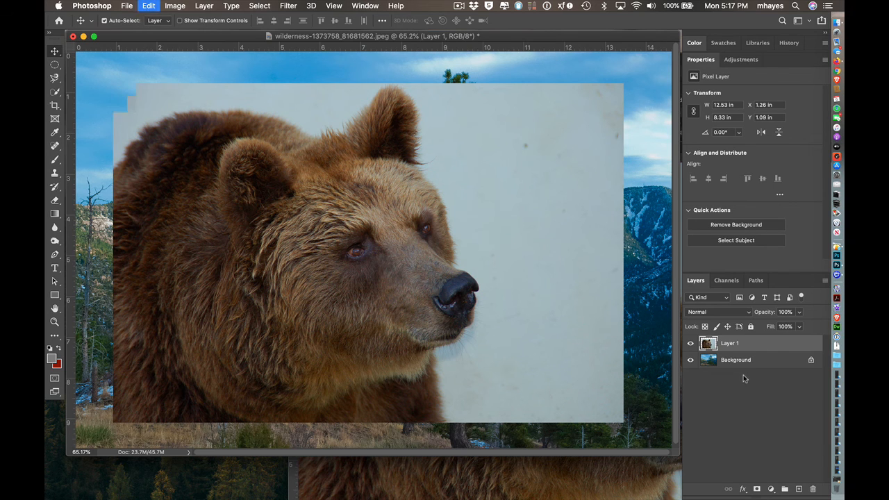
{"action": "key", "text": "super+z"}
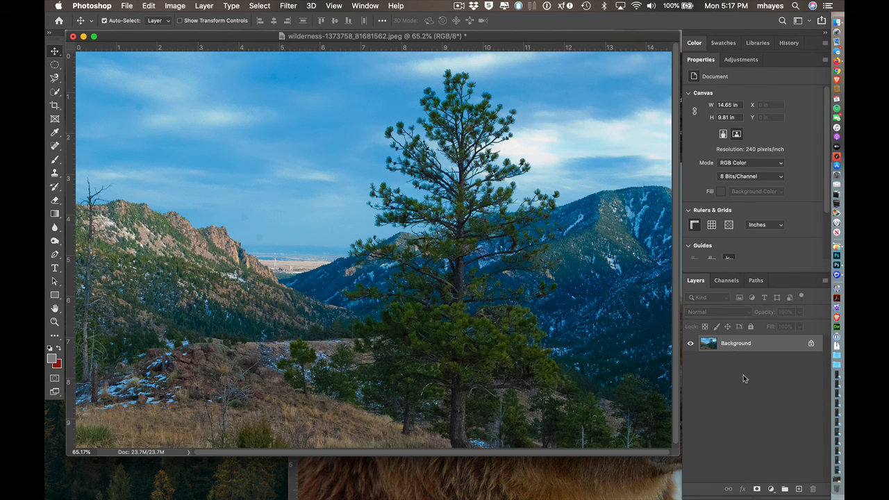
{"action": "key", "text": "ctrl+Tab"}
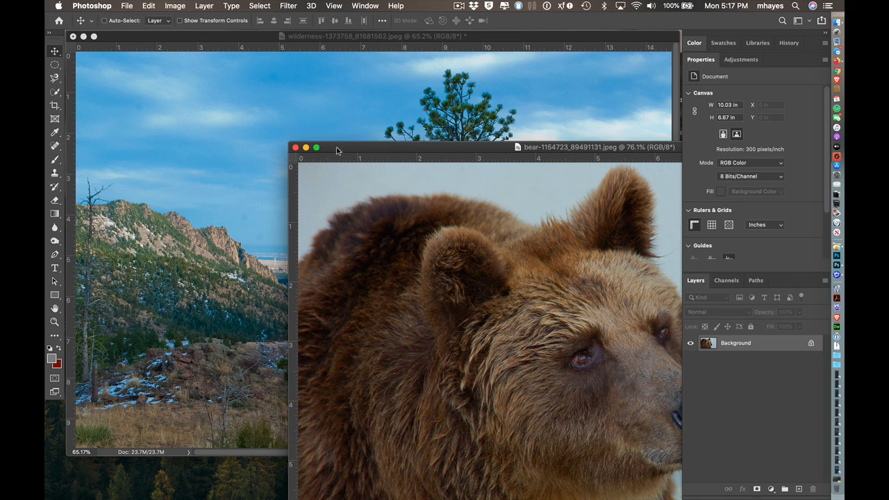
{"action": "left_click_drag", "start_coordinate": [337, 148], "coordinate": [235, 66]}
{"action": "left_click_drag", "start_coordinate": [232, 50], "coordinate": [236, 42]}
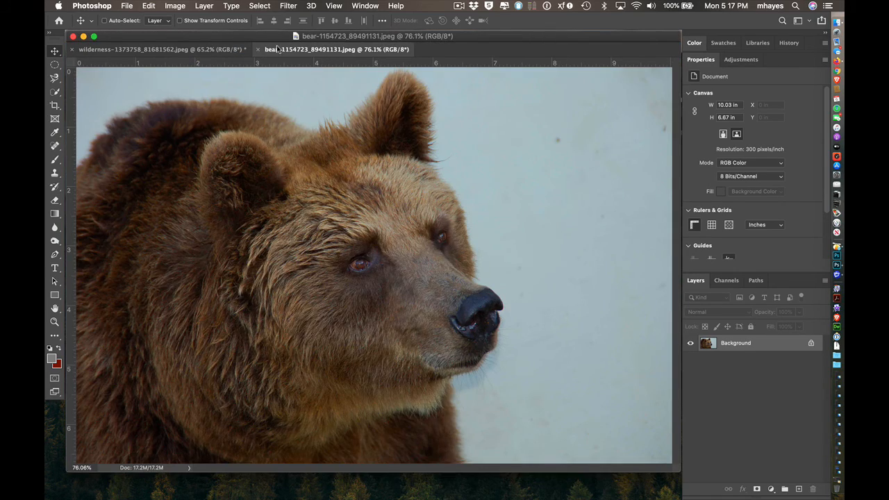
{"action": "left_click", "coordinate": [226, 49]}
{"action": "left_click", "coordinate": [277, 51]}
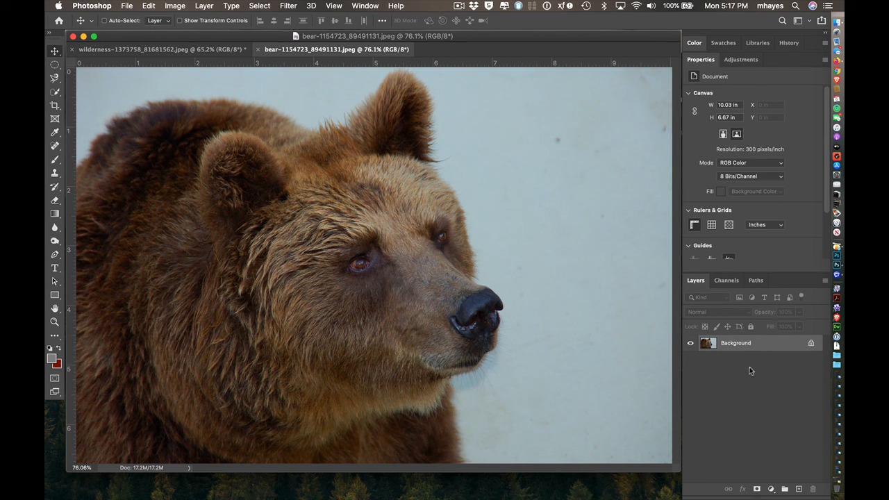
Duplicate the bear document's Background layer into the wilderness document with the name "bear", accepting the colour profile conversion
{"action": "left_click_drag", "start_coordinate": [748, 349], "coordinate": [759, 345]}
{"action": "right_click", "coordinate": [758, 346]}
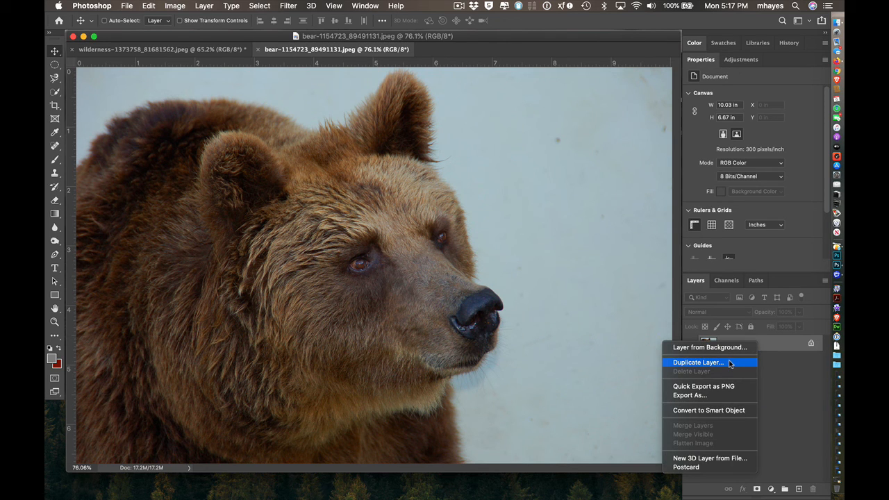
{"action": "left_click", "coordinate": [699, 363]}
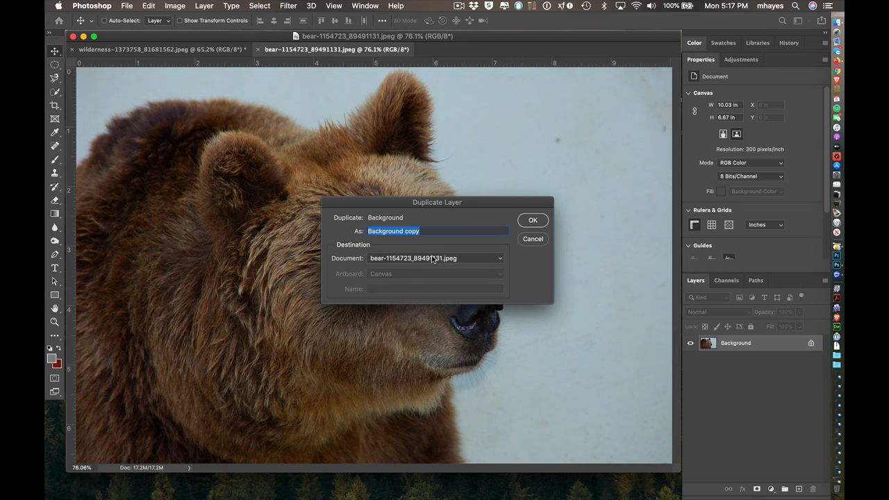
{"action": "type", "text": "bear"}
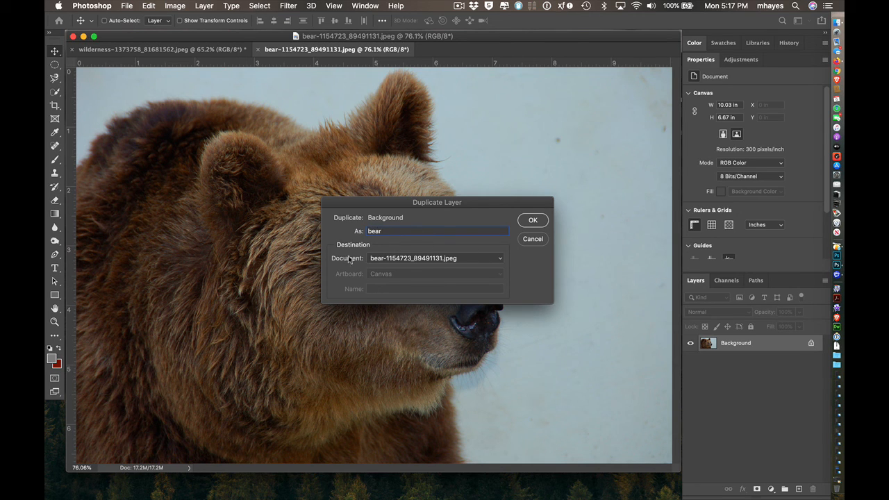
{"action": "left_click", "coordinate": [496, 259]}
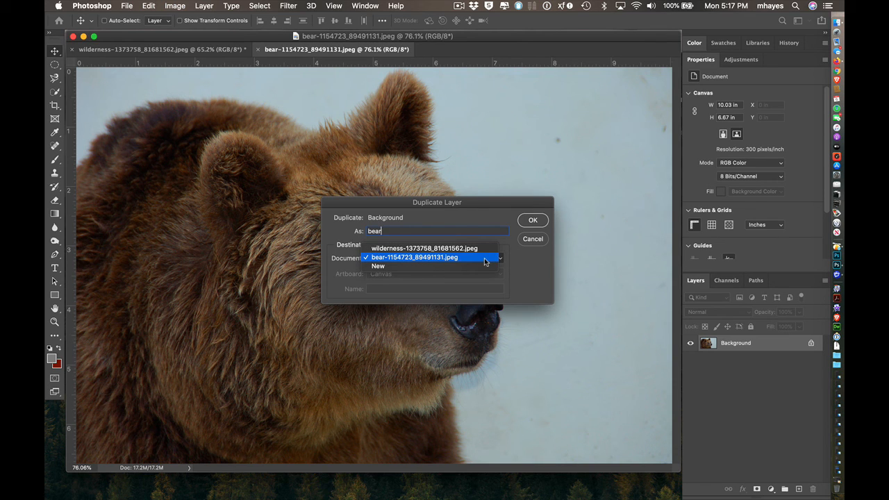
{"action": "left_click", "coordinate": [485, 252]}
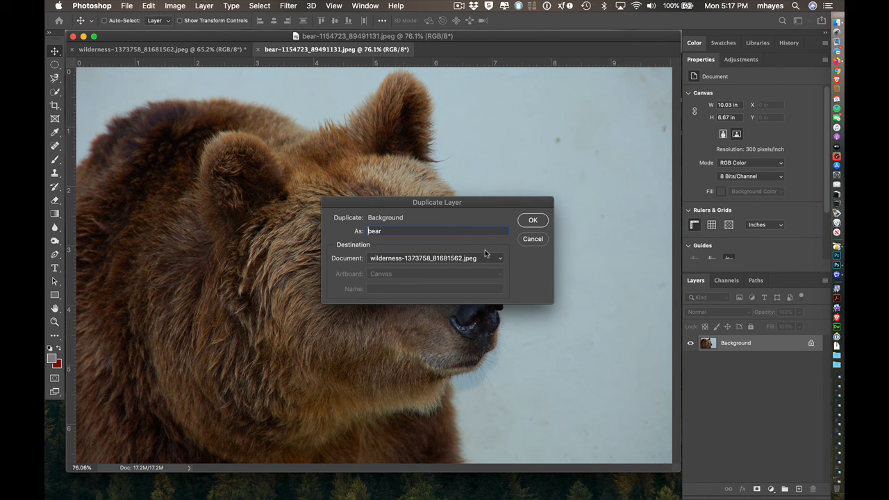
{"action": "left_click", "coordinate": [533, 221]}
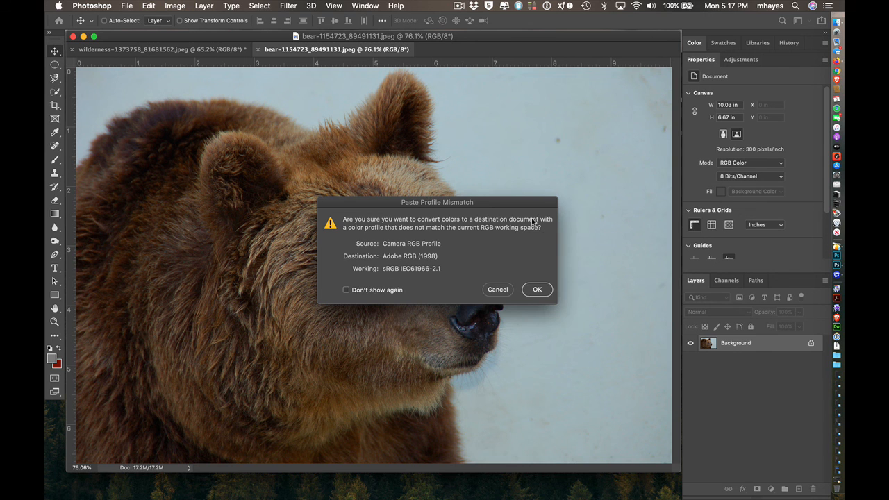
{"action": "left_click", "coordinate": [537, 290]}
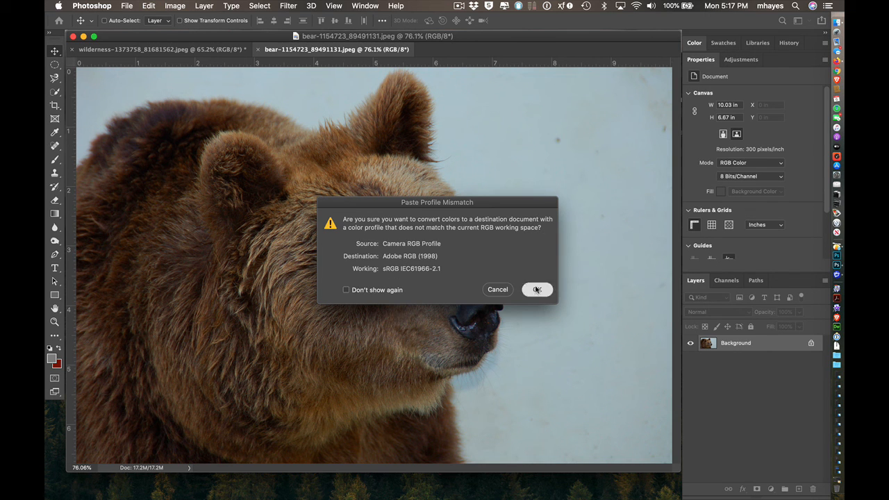
Check the duplicated layer in the wilderness document and close the bear document
{"action": "left_click", "coordinate": [226, 50]}
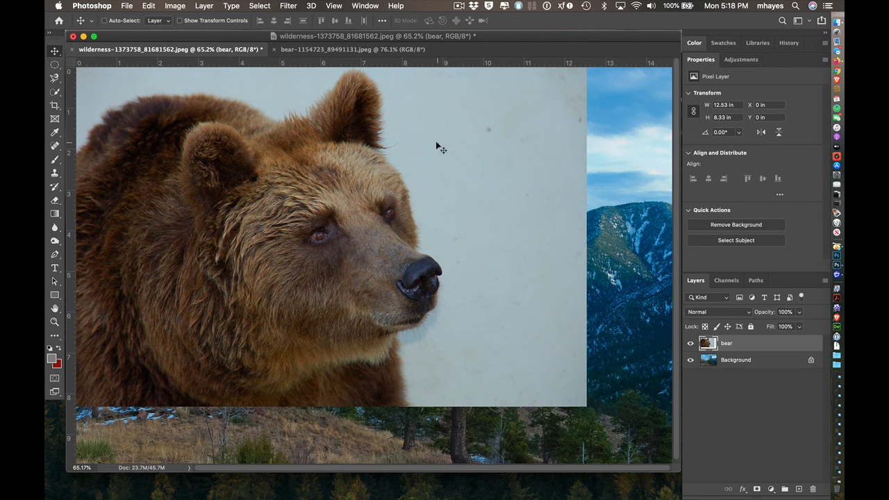
{"action": "left_click", "coordinate": [343, 49]}
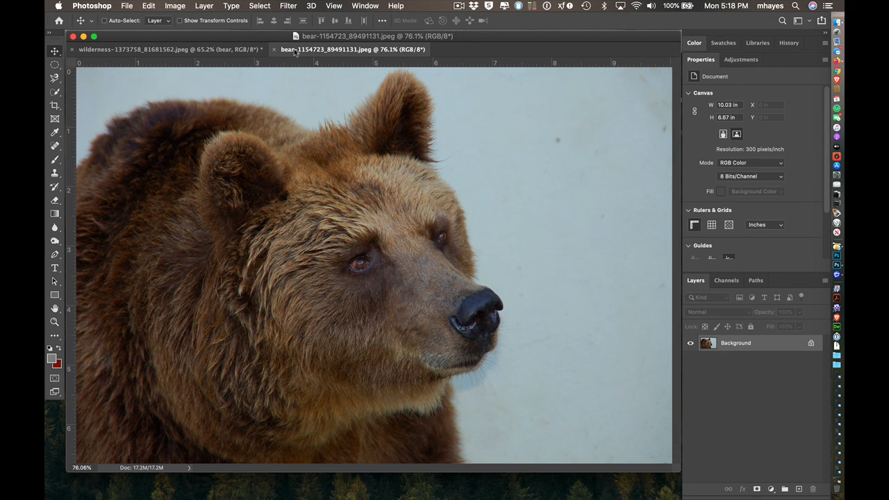
{"action": "left_click", "coordinate": [274, 49]}
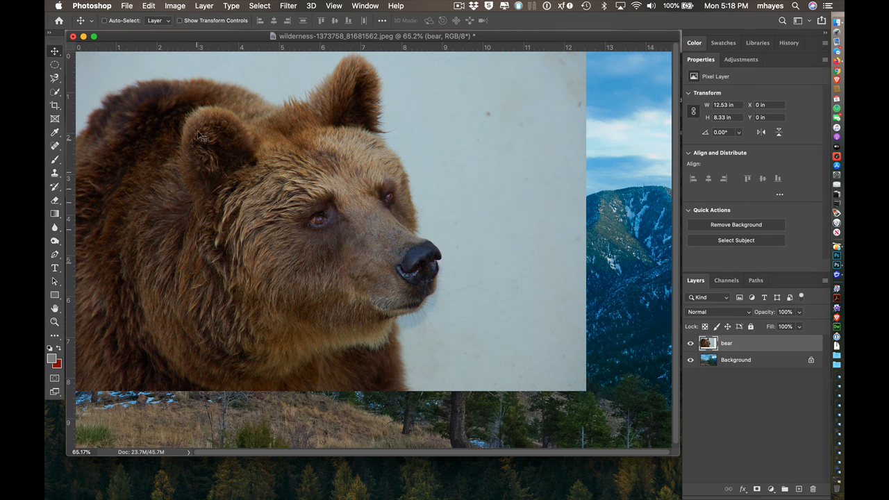
Move the bear layer down and slightly past the canvas's left edge, to about X -0.16 in, Y 1.58 in
{"action": "left_click_drag", "start_coordinate": [198, 136], "coordinate": [233, 164]}
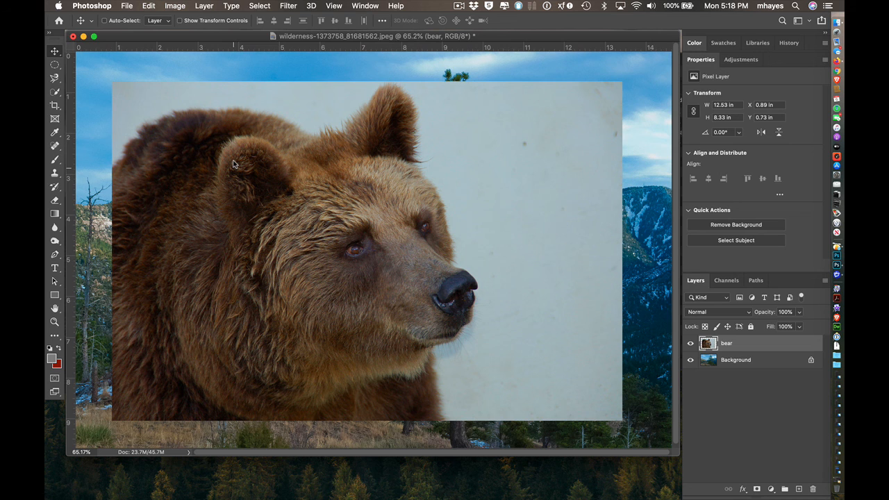
{"action": "left_click_drag", "start_coordinate": [324, 225], "coordinate": [281, 246]}
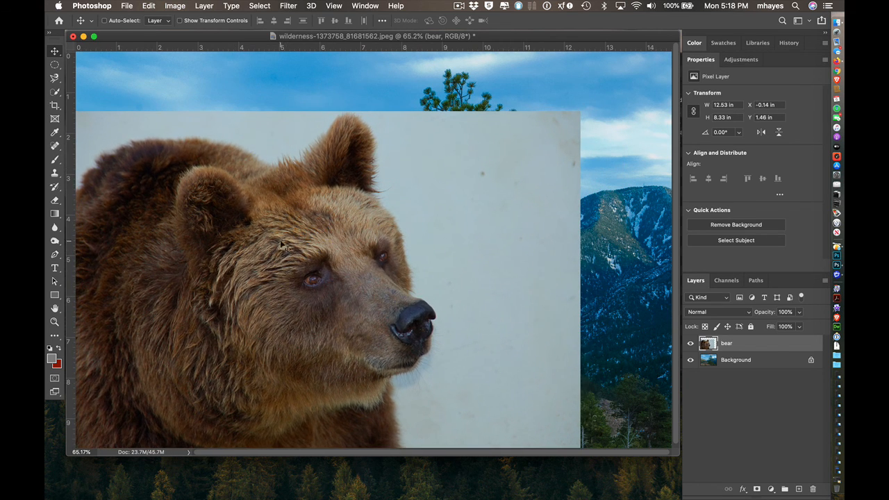
{"action": "scroll", "coordinate": [299, 232], "scroll_direction": "down", "scroll_amount": 1}
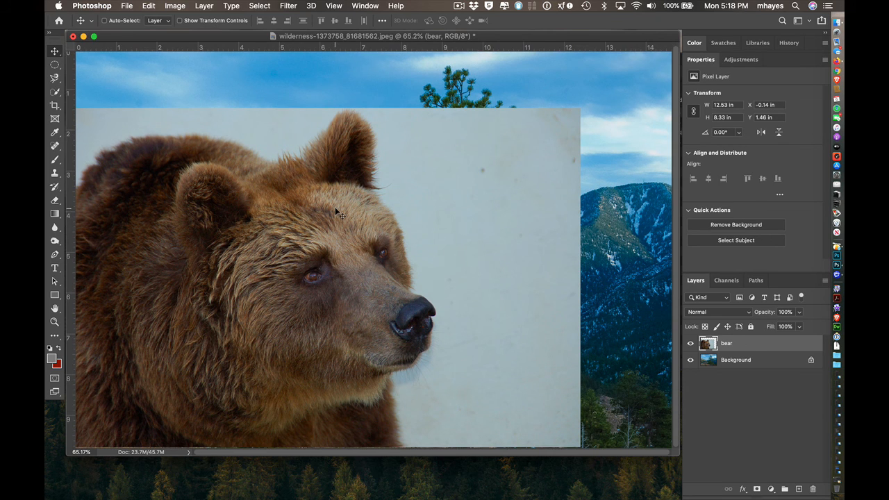
{"action": "left_click_drag", "start_coordinate": [314, 221], "coordinate": [313, 227]}
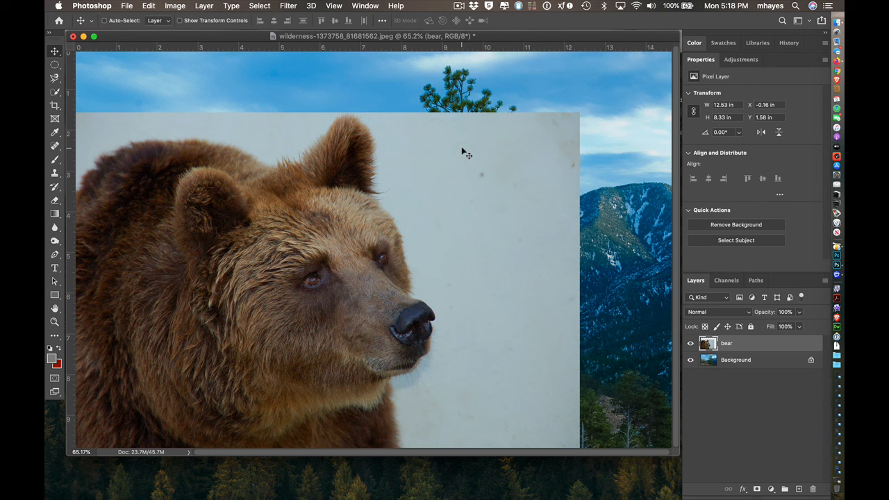
Erase the pale backdrop at the bear layer's upper-right corner and beside the right-hand ear with a soft 175 px Eraser
{"action": "left_click", "coordinate": [56, 201]}
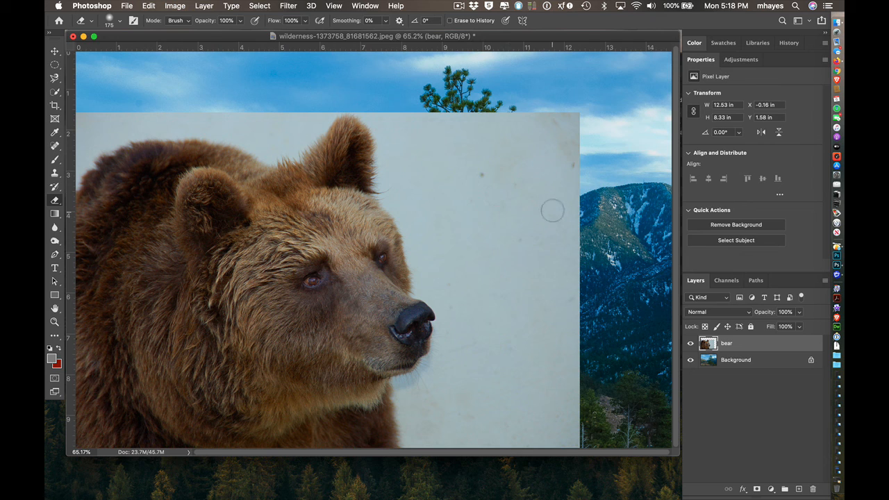
{"action": "mouse_move", "coordinate": [550, 207]}
{"action": "left_mouse_down"}
{"action": "mouse_move", "coordinate": [578, 188]}
{"action": "mouse_move", "coordinate": [589, 130]}
{"action": "mouse_move", "coordinate": [569, 106]}
{"action": "mouse_move", "coordinate": [583, 98]}
{"action": "mouse_move", "coordinate": [549, 108]}
{"action": "mouse_move", "coordinate": [556, 139]}
{"action": "mouse_move", "coordinate": [548, 155]}
{"action": "mouse_move", "coordinate": [531, 132]}
{"action": "mouse_move", "coordinate": [536, 224]}
{"action": "left_mouse_up"}
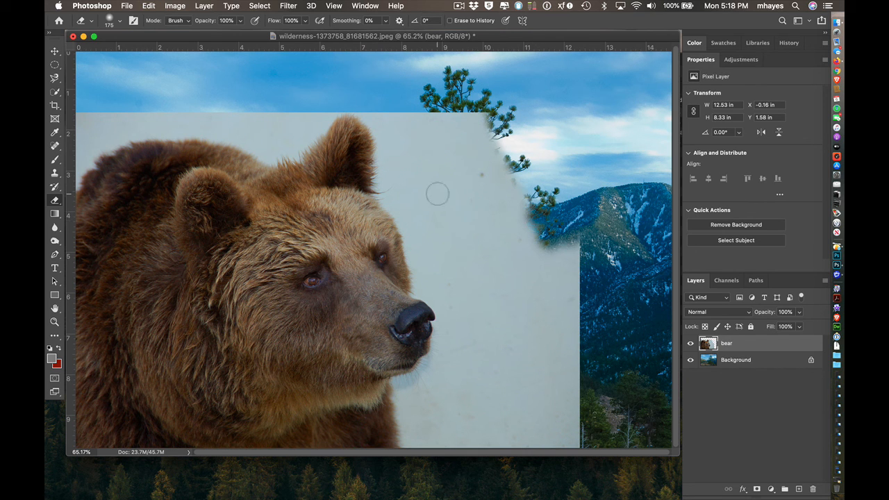
{"action": "left_click", "coordinate": [362, 146], "text": "super"}
{"action": "left_click", "coordinate": [363, 146], "text": "super"}
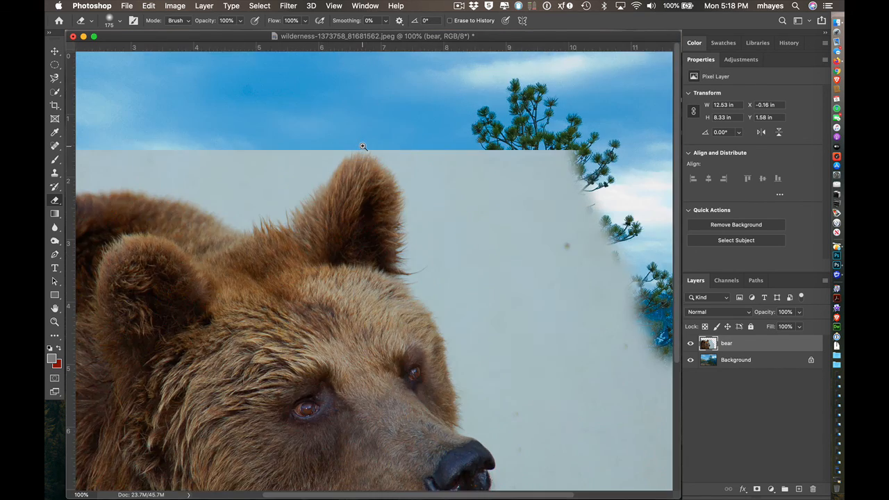
{"action": "left_click", "coordinate": [363, 146], "text": "super"}
{"action": "left_click", "coordinate": [417, 367], "text": "super"}
{"action": "left_click", "coordinate": [416, 367], "text": "super"}
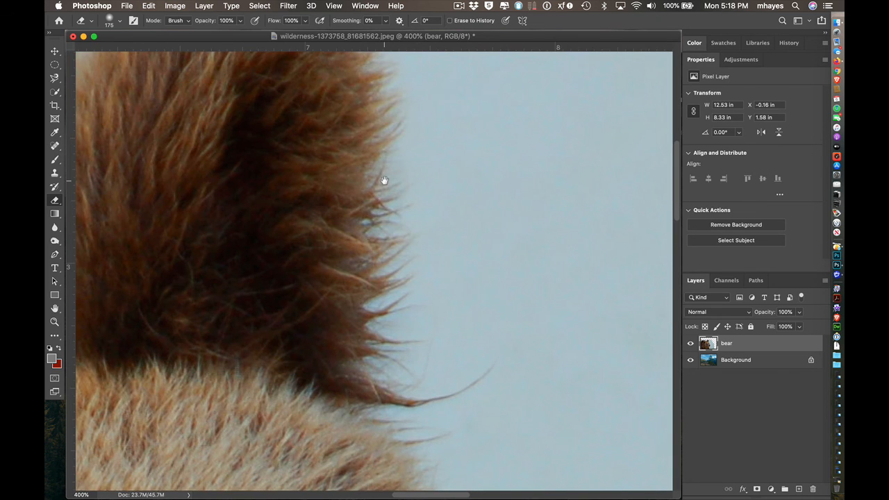
{"action": "mouse_move", "coordinate": [383, 183]}
{"action": "left_mouse_down"}
{"action": "mouse_move", "coordinate": [461, 254]}
{"action": "mouse_move", "coordinate": [424, 312]}
{"action": "left_mouse_up"}
{"action": "mouse_move", "coordinate": [498, 165]}
{"action": "left_mouse_down"}
{"action": "mouse_move", "coordinate": [525, 165]}
{"action": "mouse_move", "coordinate": [540, 201]}
{"action": "mouse_move", "coordinate": [525, 211]}
{"action": "mouse_move", "coordinate": [505, 197]}
{"action": "mouse_move", "coordinate": [478, 205]}
{"action": "mouse_move", "coordinate": [491, 258]}
{"action": "mouse_move", "coordinate": [475, 304]}
{"action": "mouse_move", "coordinate": [532, 321]}
{"action": "left_mouse_up"}
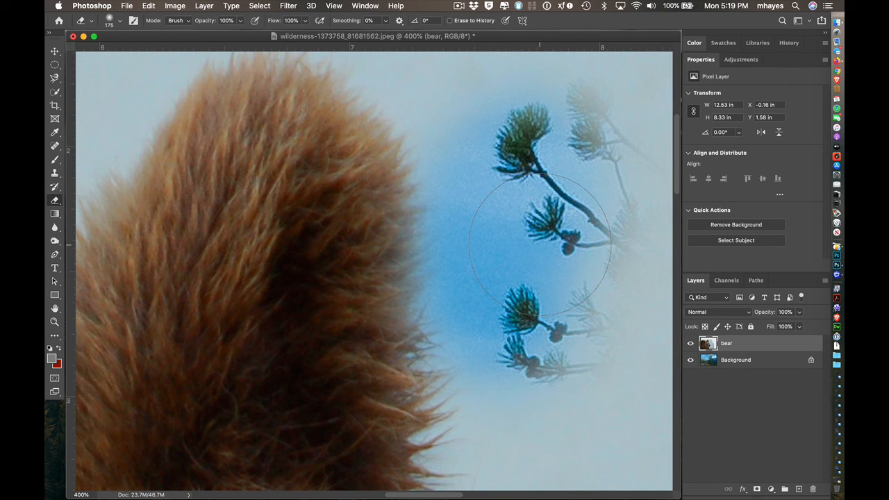
Set the Eraser's hardness to 100% and erase more backdrop beside the ear and over the pine tree
{"action": "left_click", "coordinate": [120, 25]}
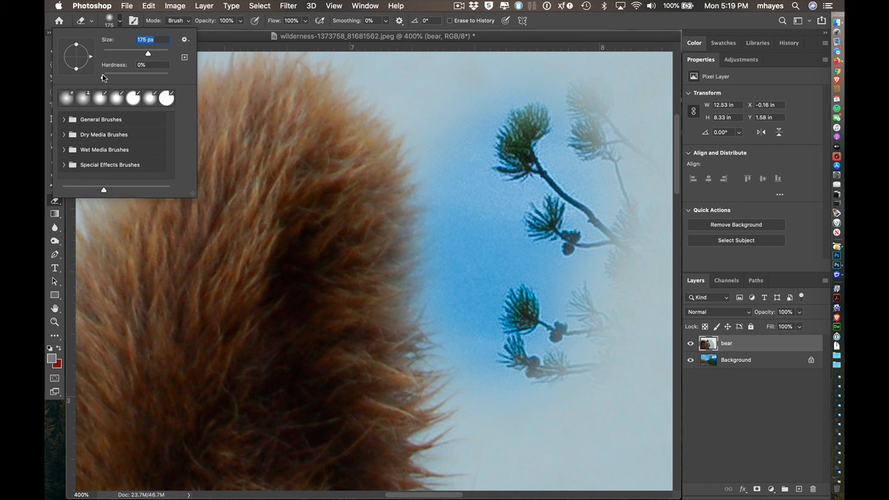
{"action": "left_click_drag", "start_coordinate": [104, 77], "coordinate": [179, 85]}
{"action": "key", "text": "Tab"}
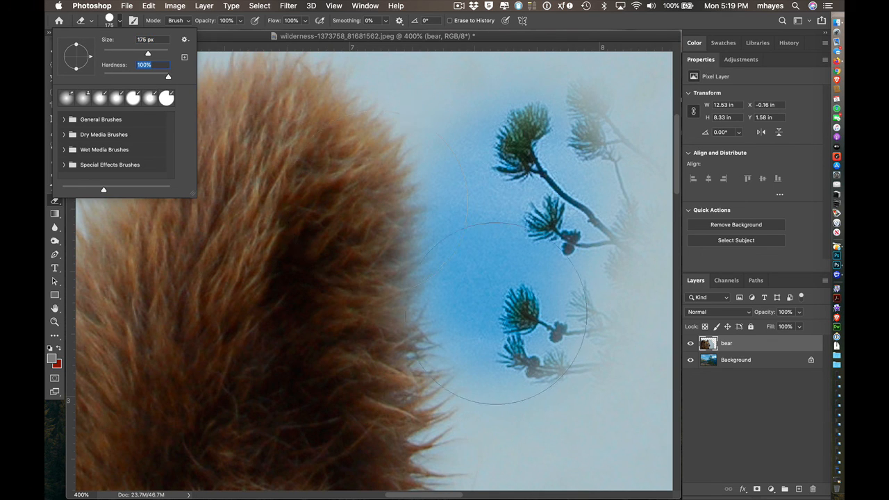
{"action": "left_click", "coordinate": [563, 352]}
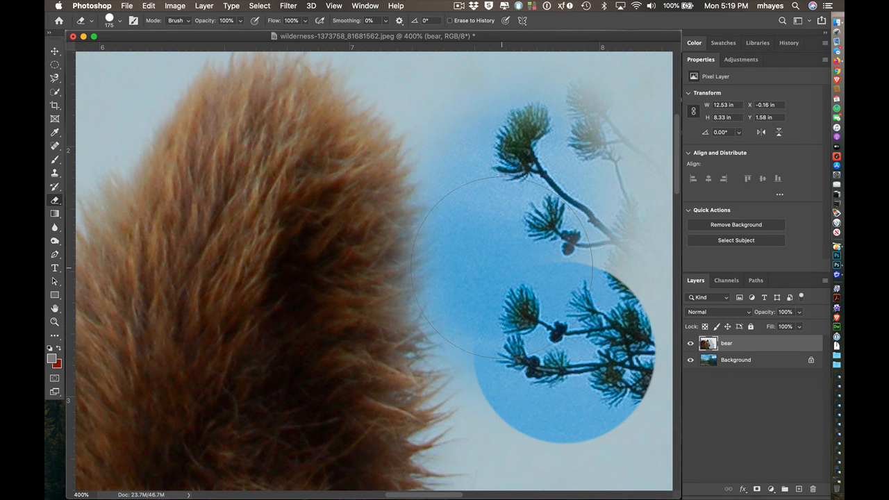
{"action": "key", "text": "super+0"}
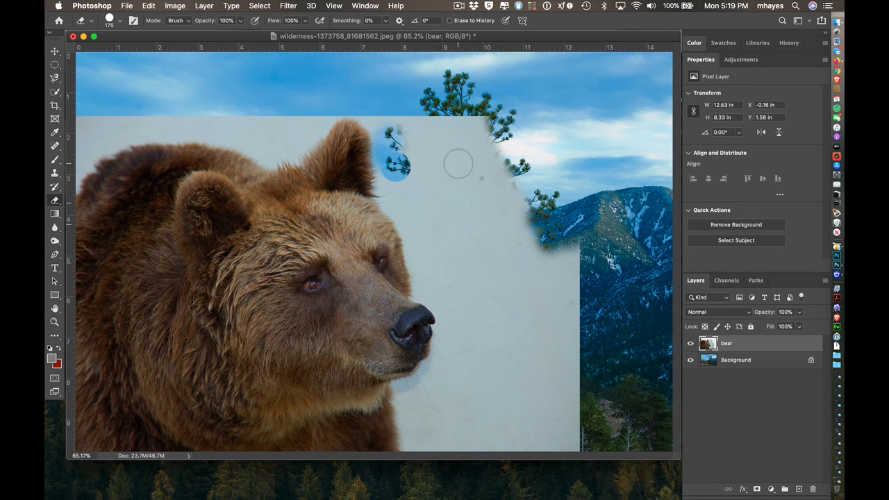
{"action": "mouse_move", "coordinate": [464, 139]}
{"action": "left_mouse_down"}
{"action": "mouse_move", "coordinate": [465, 130]}
{"action": "mouse_move", "coordinate": [484, 132]}
{"action": "mouse_move", "coordinate": [499, 159]}
{"action": "mouse_move", "coordinate": [502, 215]}
{"action": "mouse_move", "coordinate": [524, 229]}
{"action": "left_mouse_up"}
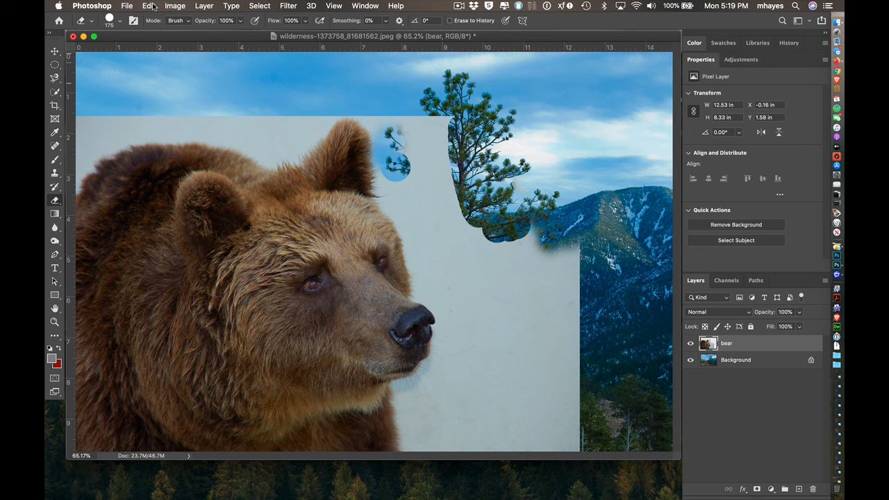
Show the document's History and revert to the Move state, before all Eraser strokes
{"action": "left_click", "coordinate": [368, 7]}
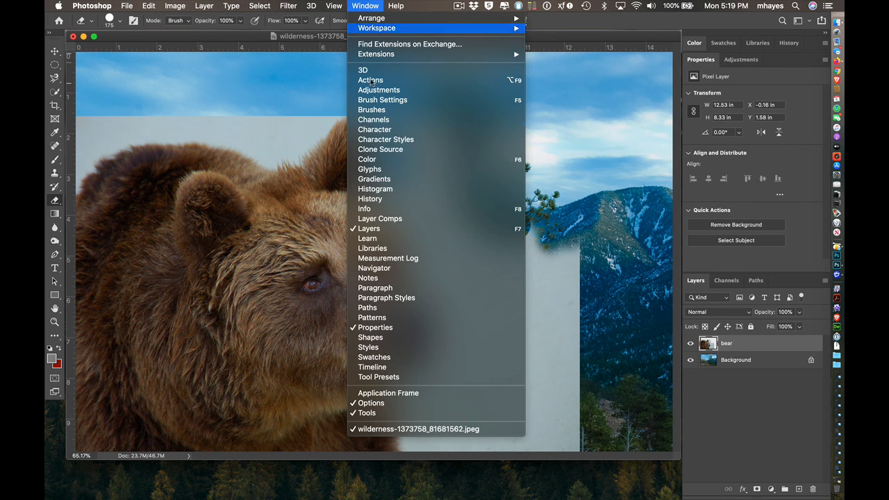
{"action": "left_click", "coordinate": [371, 199]}
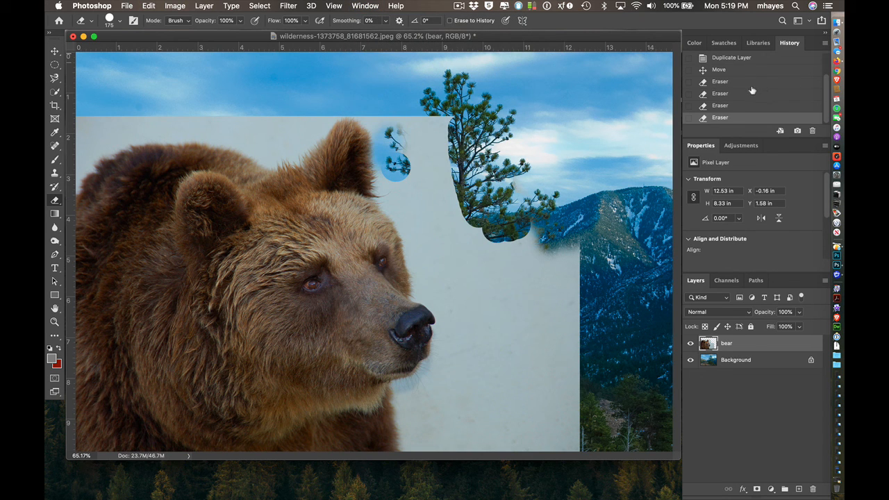
{"action": "left_click", "coordinate": [730, 82]}
{"action": "left_click", "coordinate": [722, 71]}
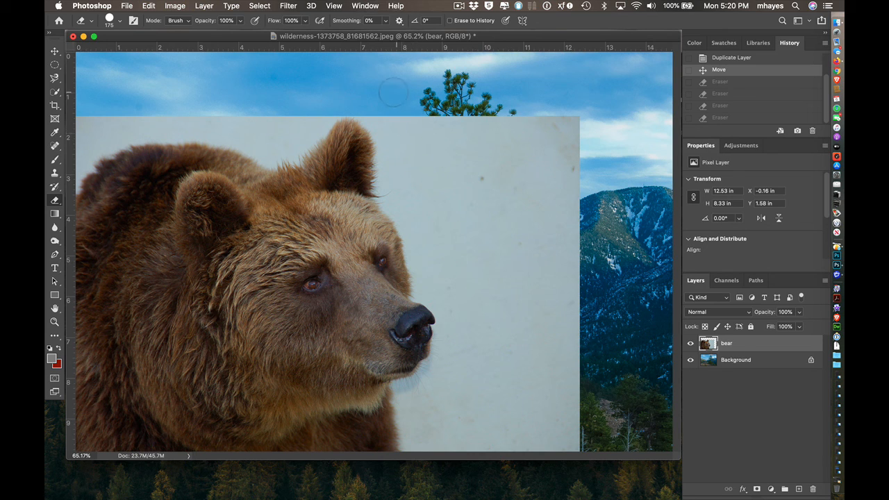
Activate the Quick Selection Tool and enlarge its brush to 175 px
{"action": "left_click", "coordinate": [55, 93]}
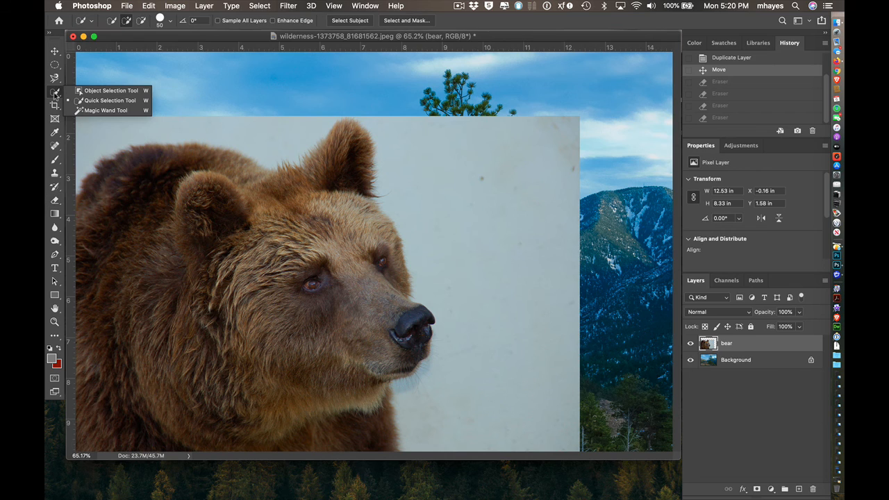
{"action": "left_click", "coordinate": [92, 102]}
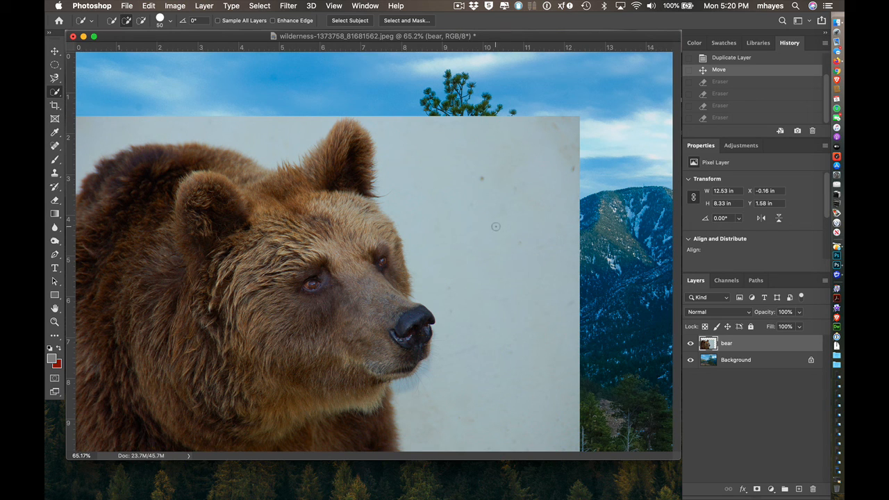
{"action": "key", "text": "bracketright"}
{"action": "key", "text": "bracketright"}
{"action": "key", "text": "bracketright"}
{"action": "key", "text": "bracketright"}
{"action": "key", "text": "bracketright"}
{"action": "key", "text": "bracketright"}
Move the bear layer up and inward from the canvas's left edge, to about X 0.4 in, Y 1.14 in
{"action": "left_click", "coordinate": [56, 52]}
{"action": "left_click_drag", "start_coordinate": [194, 179], "coordinate": [215, 162]}
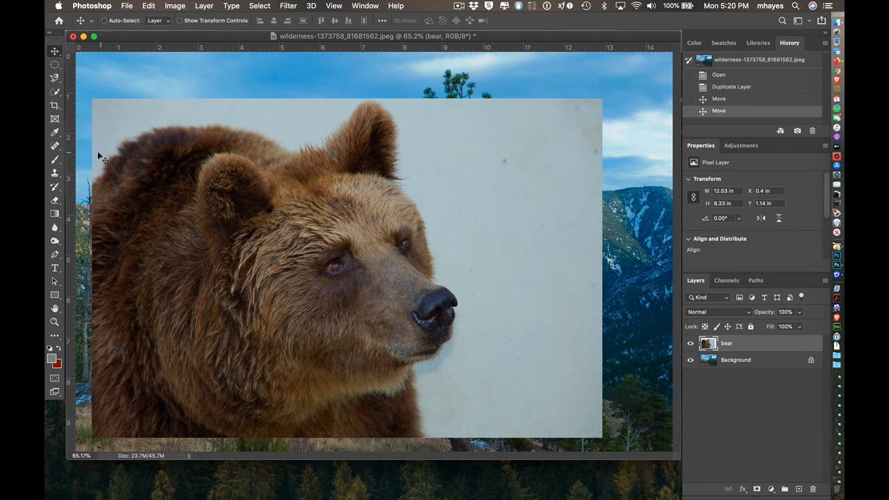
Select all of the pale backdrop above and beside the bear with the 175 px Quick Selection Tool
{"action": "left_click", "coordinate": [55, 92]}
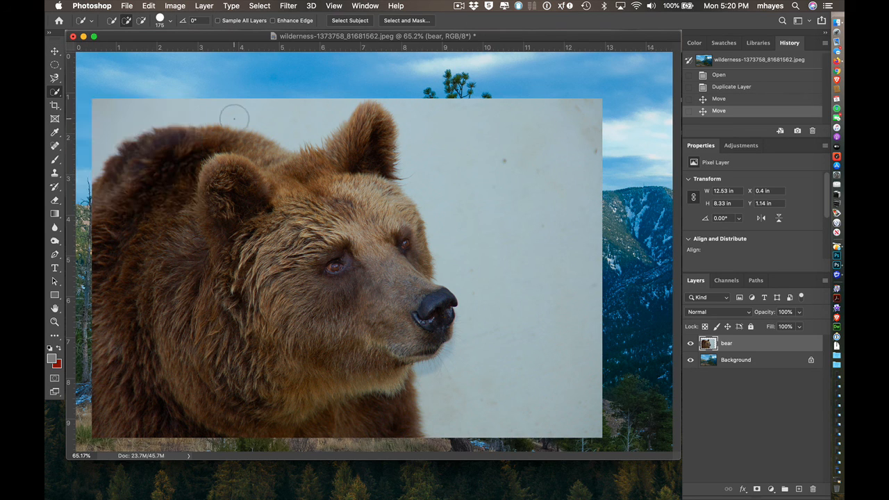
{"action": "left_click", "coordinate": [106, 118]}
{"action": "mouse_move", "coordinate": [106, 117]}
{"action": "left_mouse_down"}
{"action": "mouse_move", "coordinate": [132, 104]}
{"action": "mouse_move", "coordinate": [179, 100]}
{"action": "mouse_move", "coordinate": [287, 102]}
{"action": "left_mouse_up"}
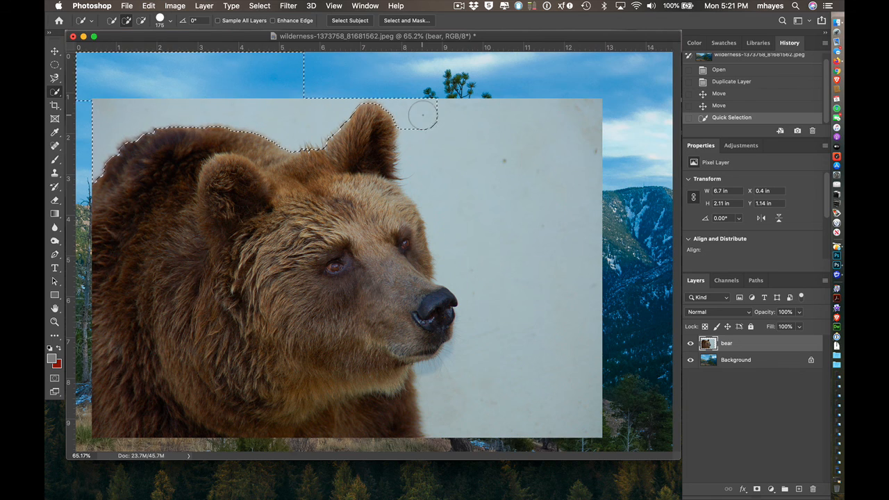
{"action": "mouse_move", "coordinate": [422, 115]}
{"action": "left_mouse_down"}
{"action": "mouse_move", "coordinate": [493, 143]}
{"action": "mouse_move", "coordinate": [530, 144]}
{"action": "left_mouse_up"}
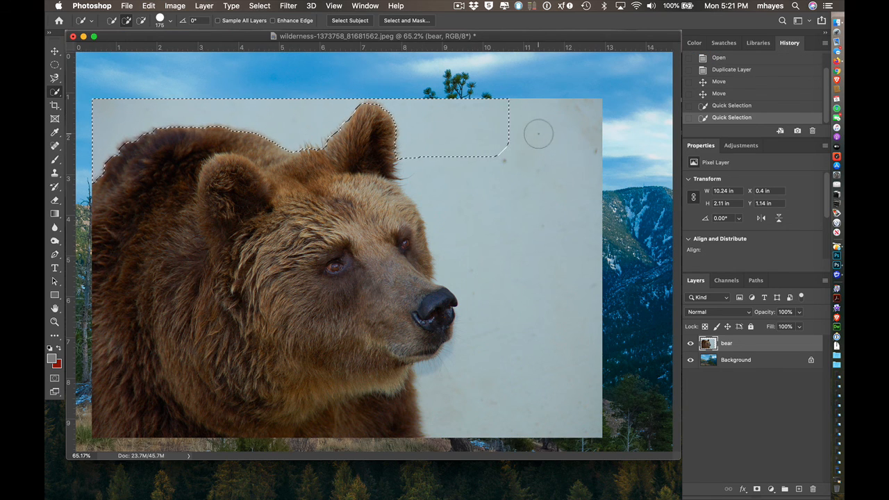
{"action": "left_click", "coordinate": [535, 137]}
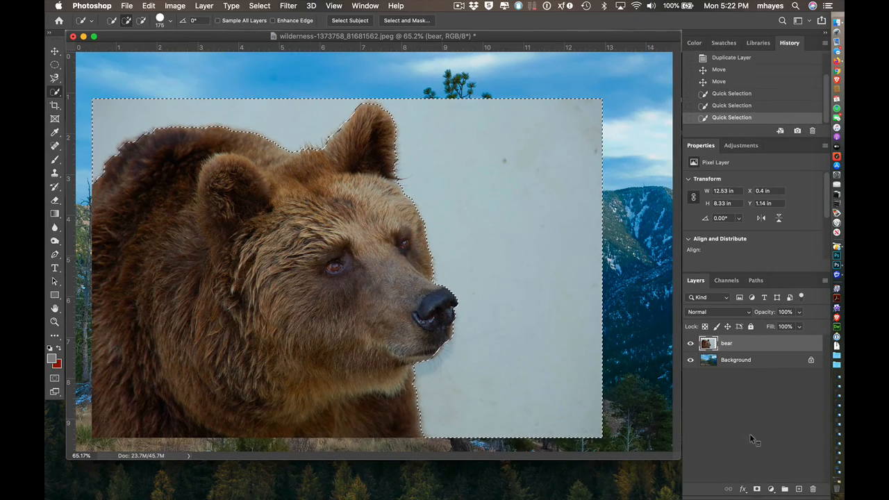
Add a layer mask to the bear layer from the backdrop selection and invert it to reveal the bear
{"action": "left_click", "coordinate": [757, 489]}
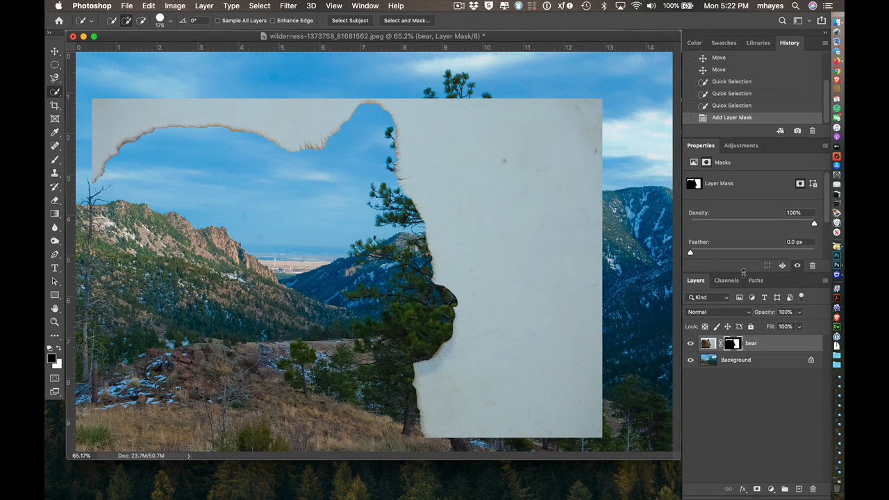
{"action": "left_click_drag", "start_coordinate": [743, 273], "coordinate": [743, 343]}
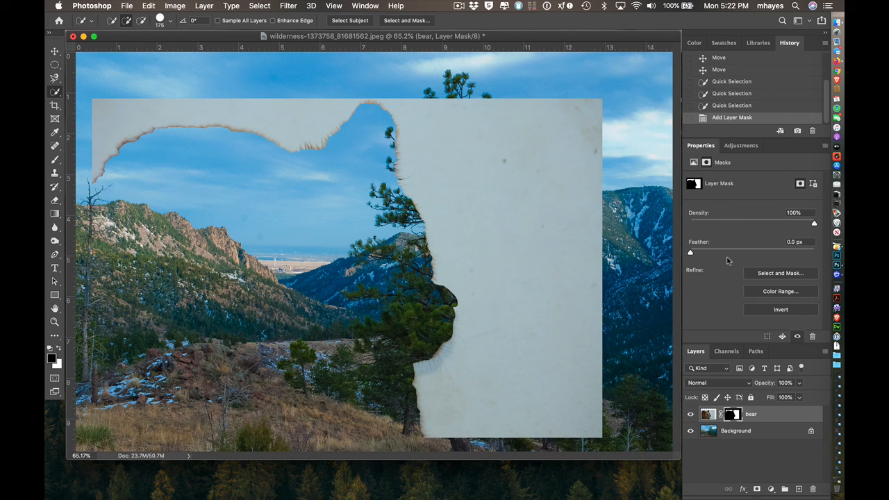
{"action": "left_click", "coordinate": [776, 310]}
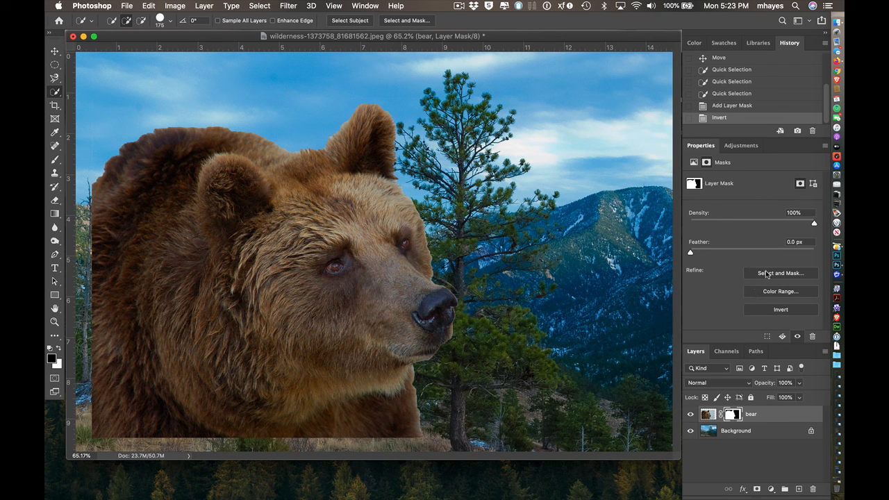
Open Select and Mask for the bear's layer mask and set the preview to On Layers
{"action": "left_click", "coordinate": [767, 274]}
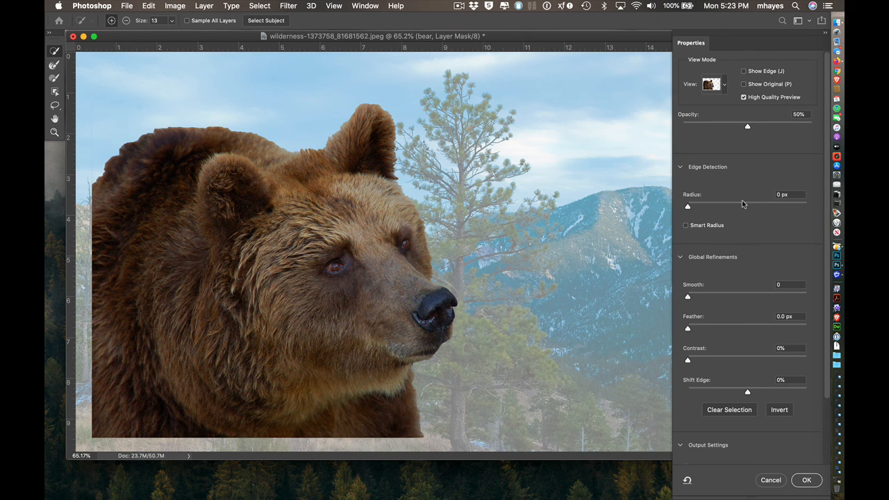
{"action": "left_click", "coordinate": [722, 86]}
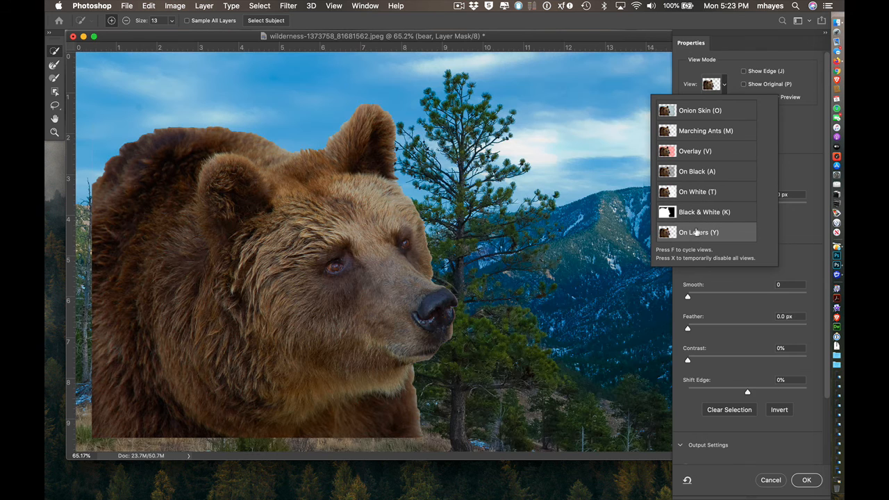
{"action": "left_click", "coordinate": [725, 86]}
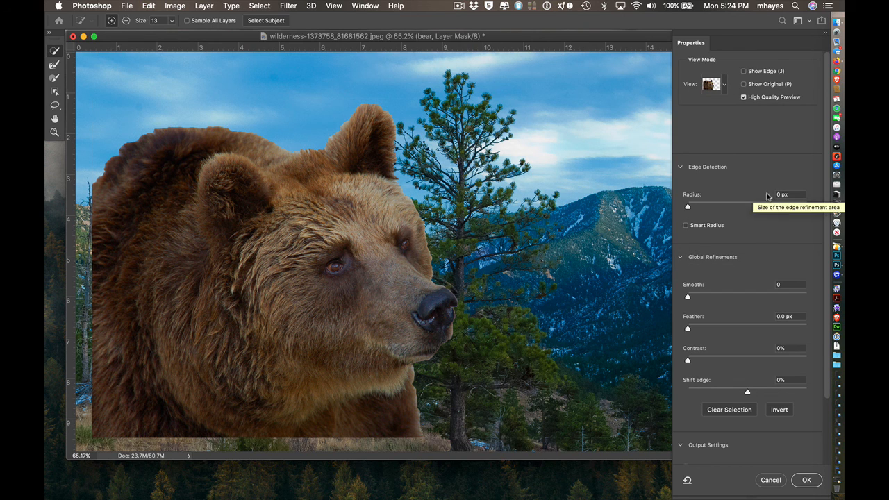
{"action": "left_click", "coordinate": [681, 167]}
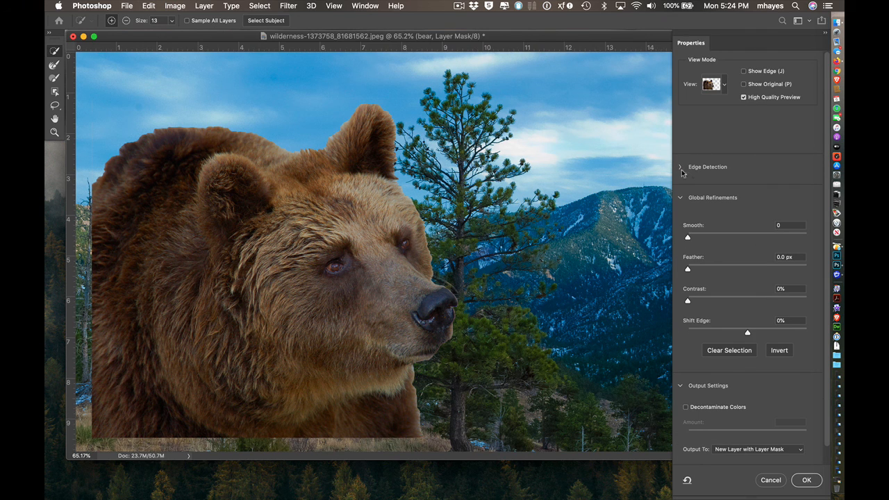
{"action": "left_click", "coordinate": [681, 168]}
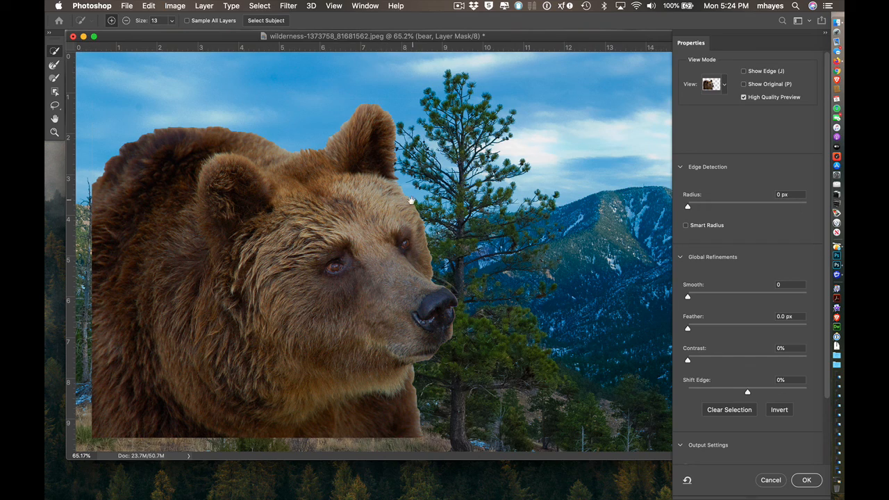
Try an Edge Detection radius of 35 px on the fur of the bear's far ear and reset it to 0 px
{"action": "key", "text": "super+plus"}
{"action": "key", "text": "super+plus"}
{"action": "key", "text": "super+plus"}
{"action": "key", "text": "super+plus"}
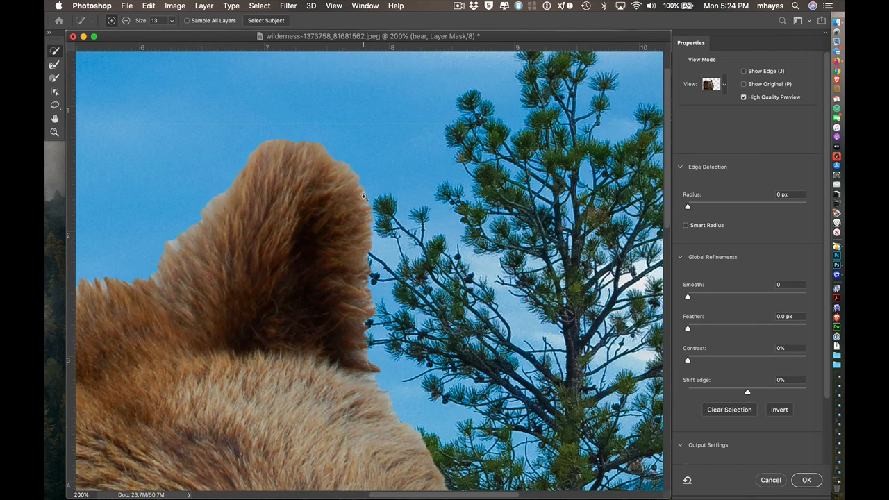
{"action": "left_click_drag", "start_coordinate": [373, 270], "coordinate": [567, 118]}
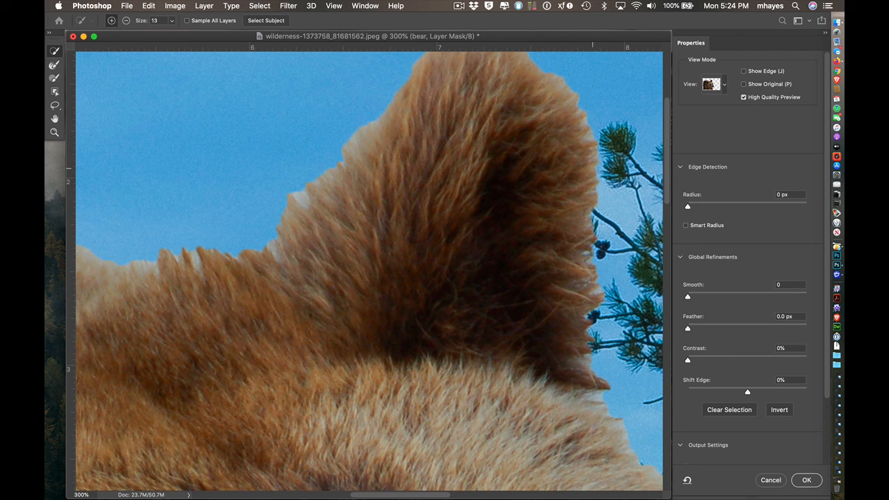
{"action": "left_click_drag", "start_coordinate": [595, 169], "coordinate": [579, 221]}
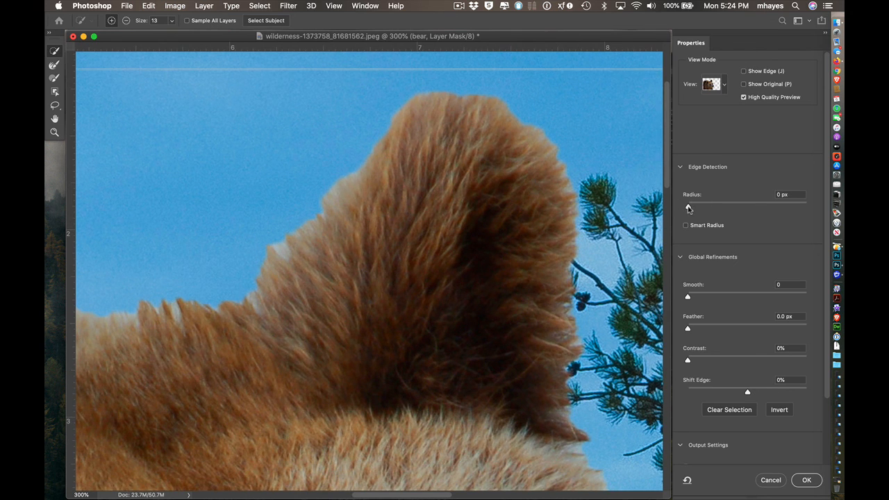
{"action": "left_click_drag", "start_coordinate": [688, 208], "coordinate": [753, 209]}
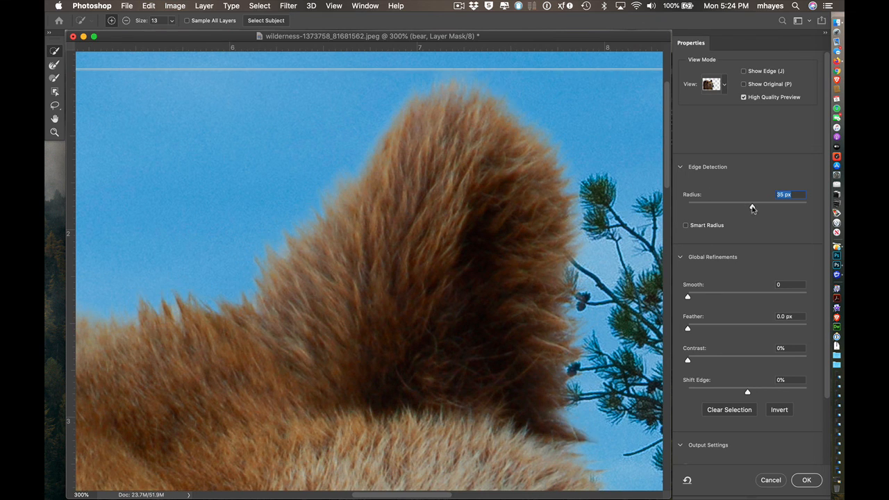
{"action": "left_click_drag", "start_coordinate": [754, 210], "coordinate": [688, 207]}
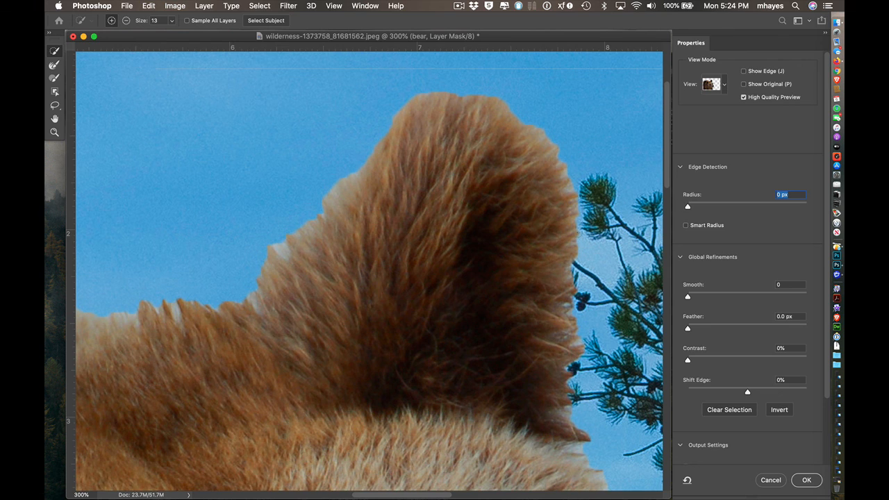
Test the Edge Detection radius at 250 px and 26 px, and set it to 41 px
{"action": "left_click_drag", "start_coordinate": [688, 206], "coordinate": [809, 207]}
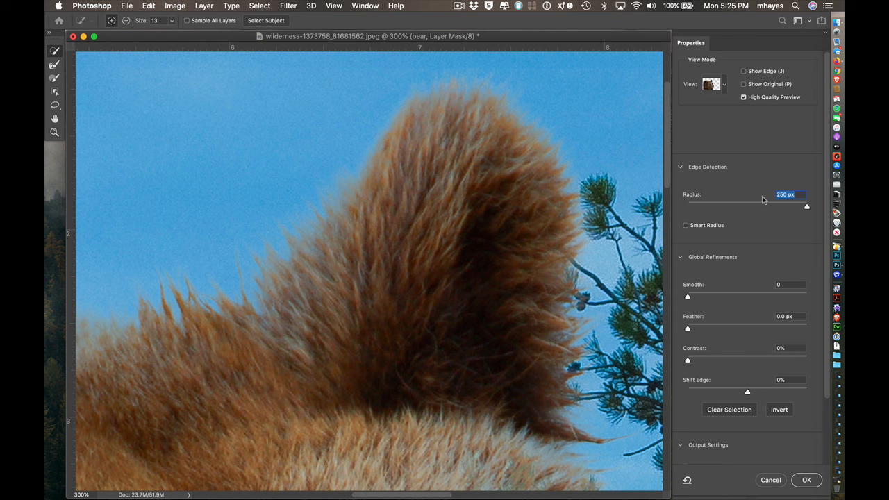
{"action": "left_click_drag", "start_coordinate": [807, 207], "coordinate": [748, 207]}
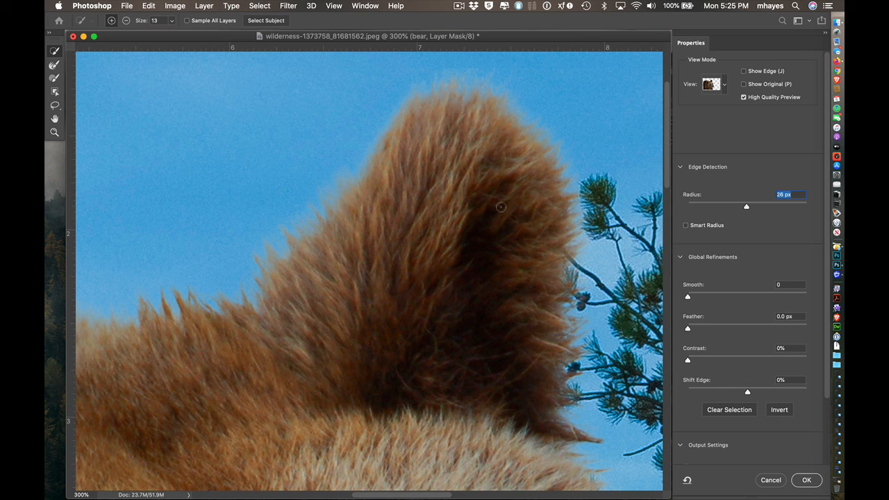
{"action": "mouse_move", "coordinate": [746, 208]}
{"action": "left_mouse_down"}
{"action": "mouse_move", "coordinate": [736, 209]}
{"action": "mouse_move", "coordinate": [757, 209]}
{"action": "left_mouse_up"}
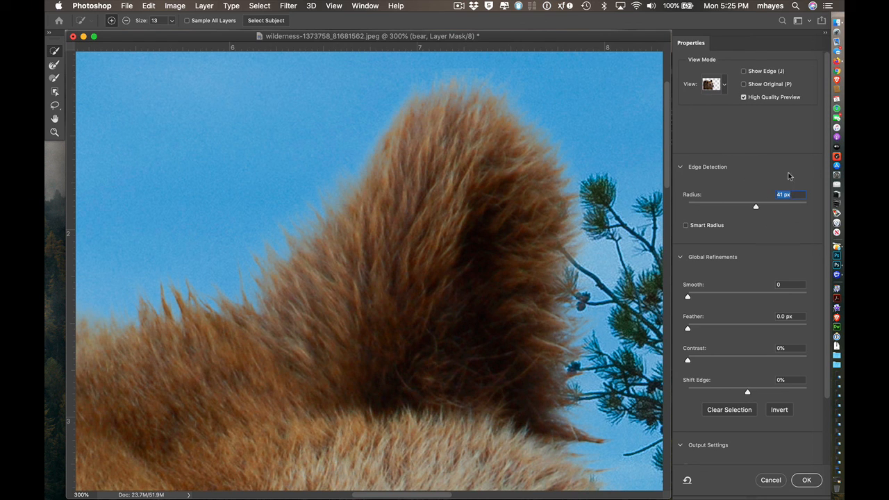
Preview the edge refinement area with Show Edge, and compare the ear's fur with Smart Radius on and off
{"action": "left_click", "coordinate": [745, 71]}
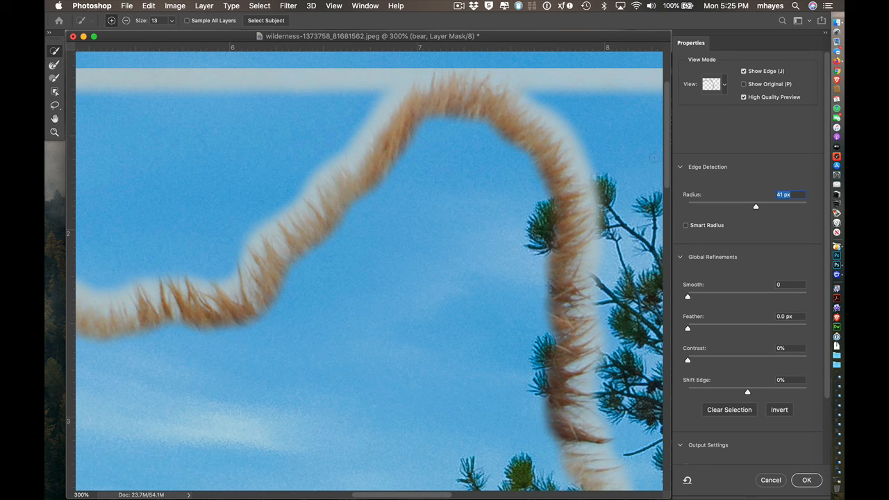
{"action": "left_click", "coordinate": [744, 71]}
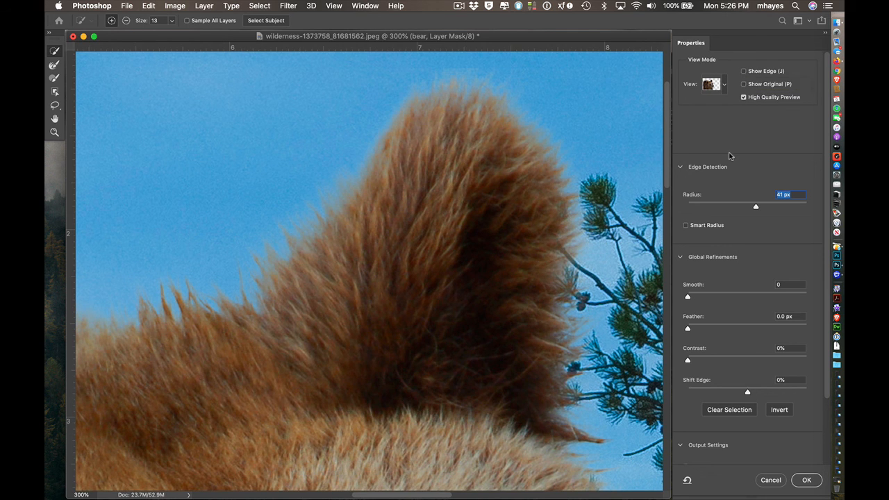
{"action": "left_click", "coordinate": [686, 226]}
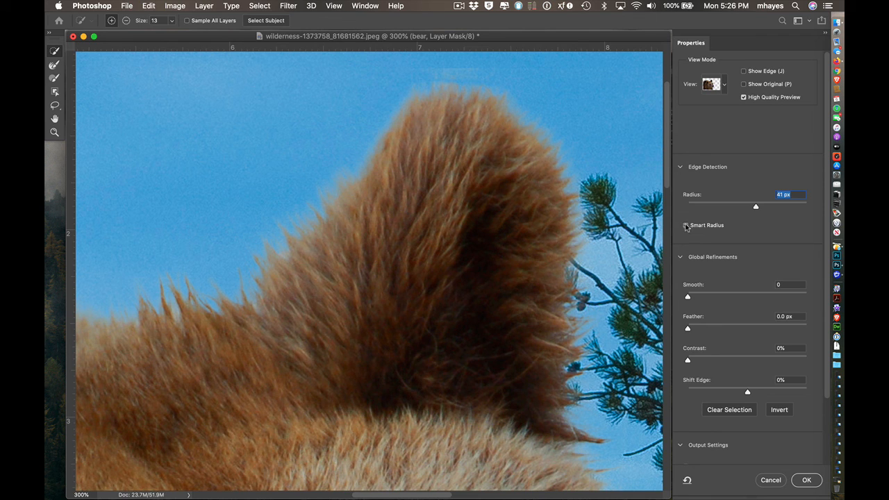
{"action": "left_click", "coordinate": [687, 226]}
{"action": "left_click", "coordinate": [686, 225]}
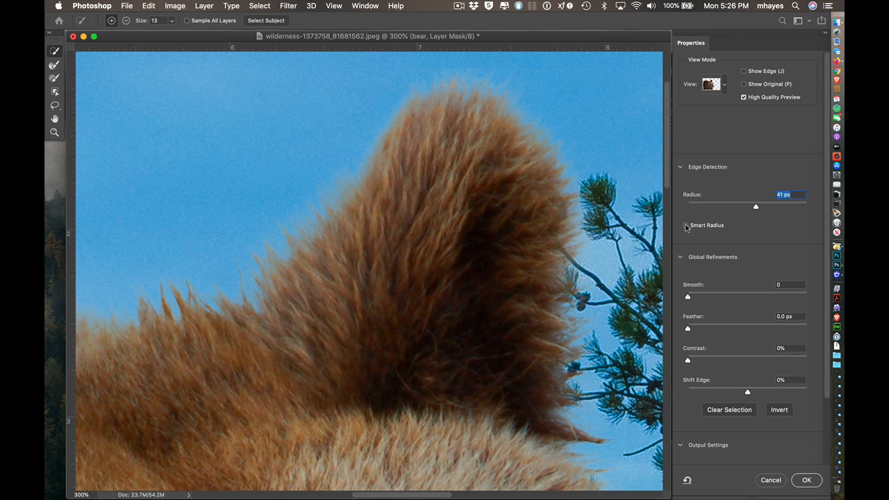
{"action": "left_click", "coordinate": [686, 225]}
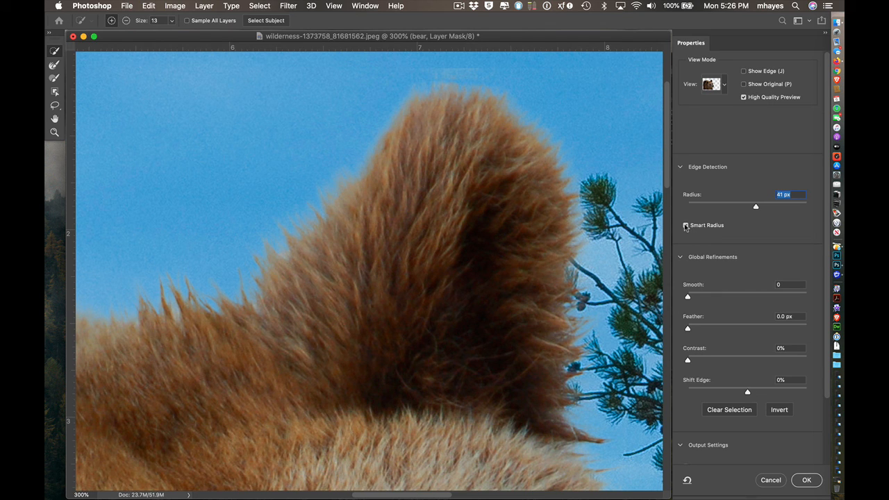
{"action": "left_click", "coordinate": [685, 227]}
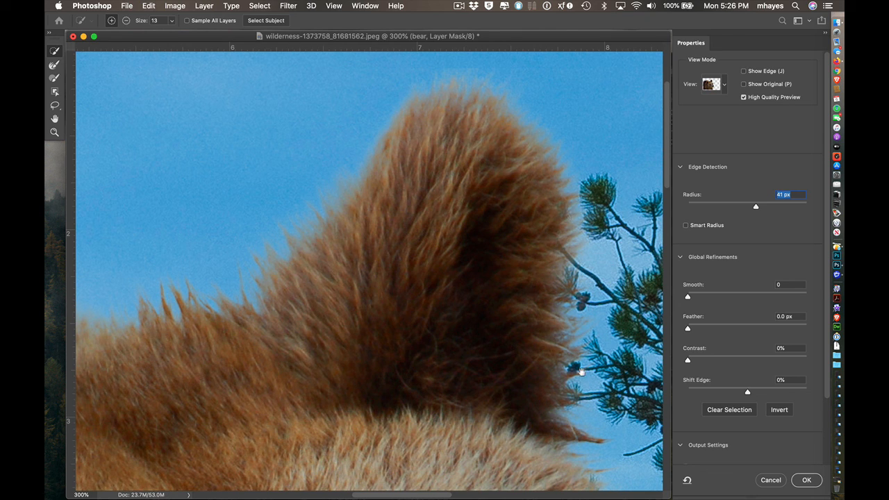
Check the mask edge along the bear's forehead and muzzle, and turn on Smart Radius
{"action": "left_click_drag", "start_coordinate": [582, 372], "coordinate": [421, 179]}
{"action": "left_click_drag", "start_coordinate": [521, 399], "coordinate": [423, 244]}
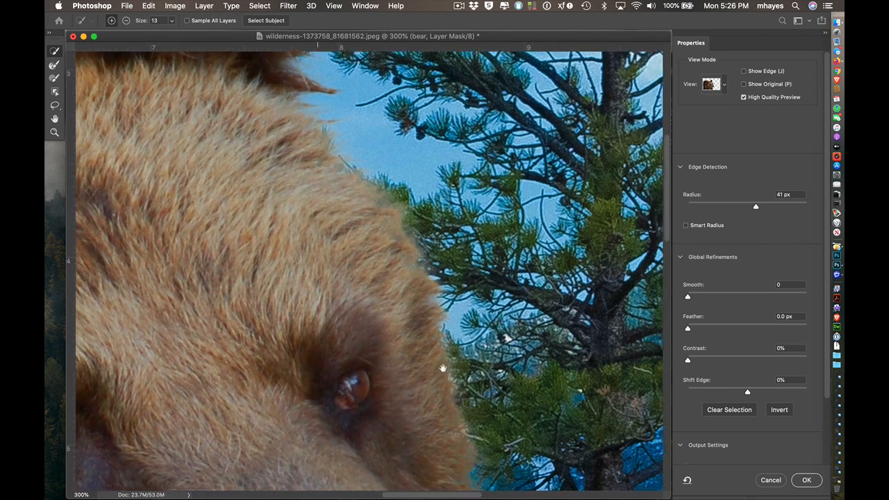
{"action": "left_click_drag", "start_coordinate": [444, 367], "coordinate": [391, 139]}
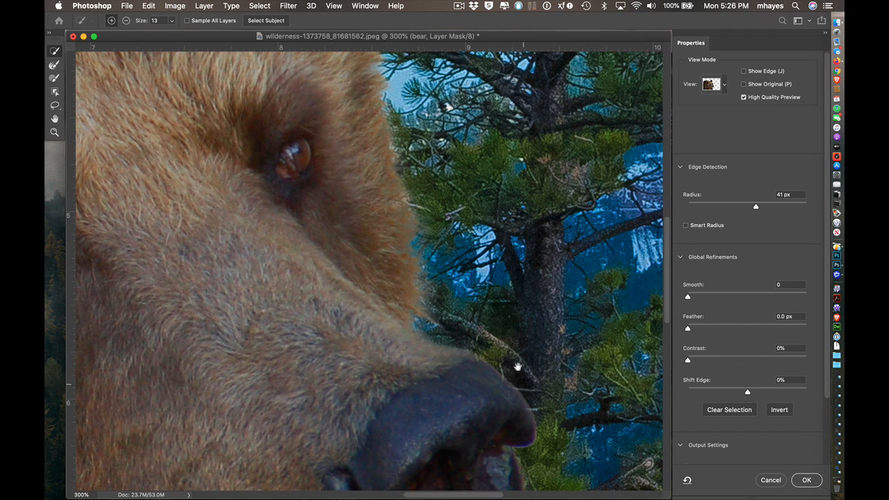
{"action": "left_click_drag", "start_coordinate": [516, 364], "coordinate": [456, 132]}
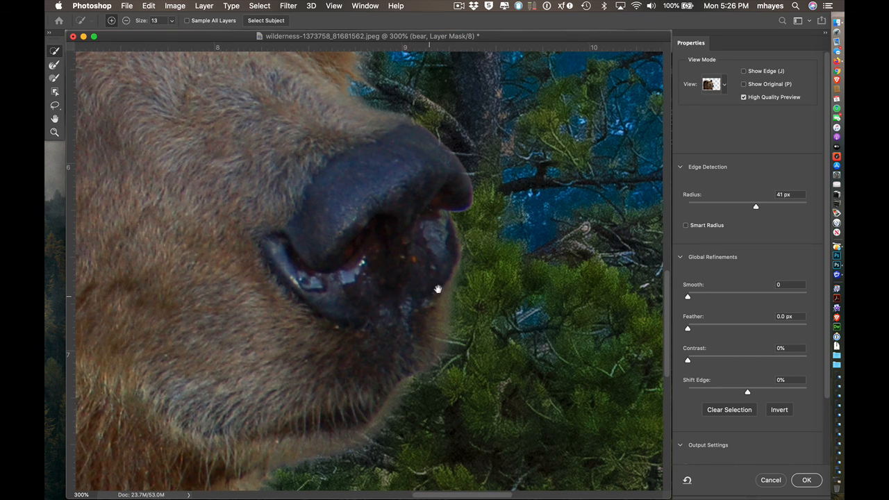
{"action": "left_click_drag", "start_coordinate": [440, 290], "coordinate": [521, 266]}
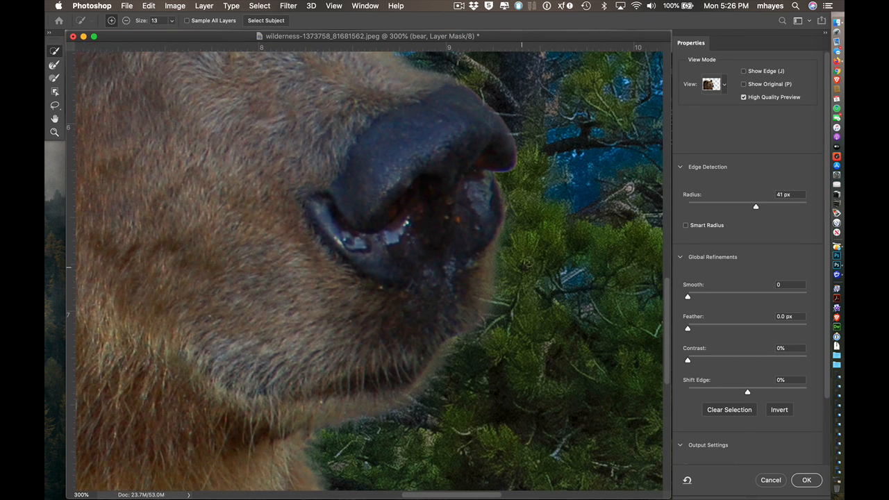
{"action": "left_click", "coordinate": [687, 227]}
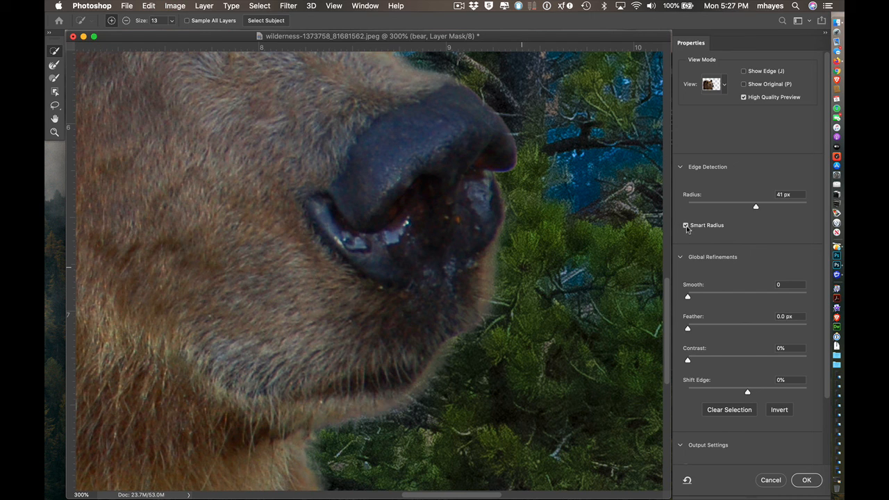
{"action": "left_click_drag", "start_coordinate": [494, 230], "coordinate": [499, 274]}
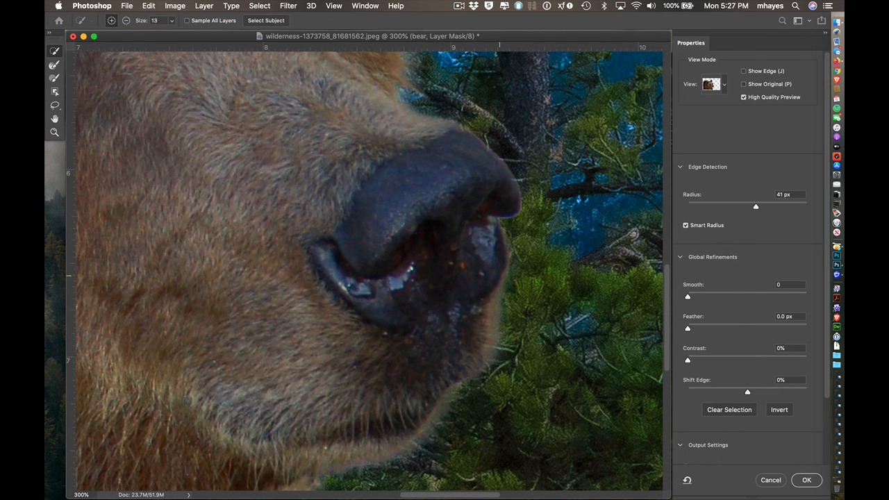
Compare the bear's muzzle edge with Smart Radius off and on, and try Smooth at 100 before resetting it to 0
{"action": "left_click", "coordinate": [686, 227]}
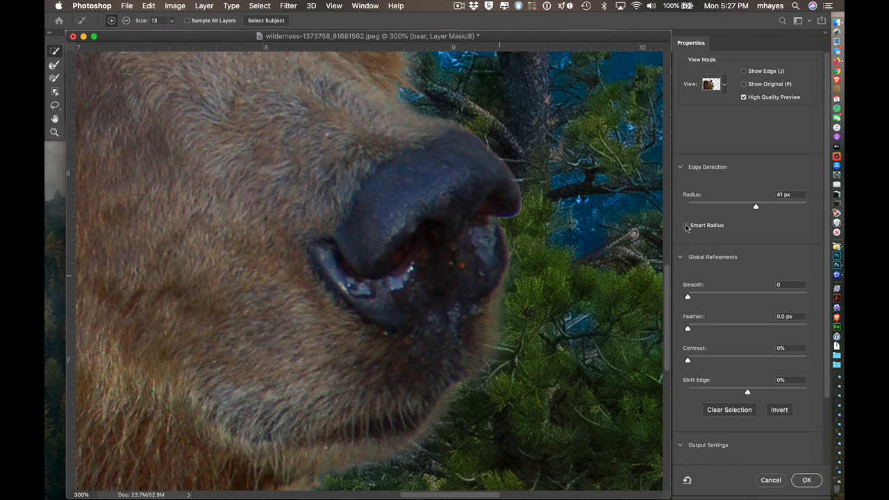
{"action": "left_click", "coordinate": [686, 227]}
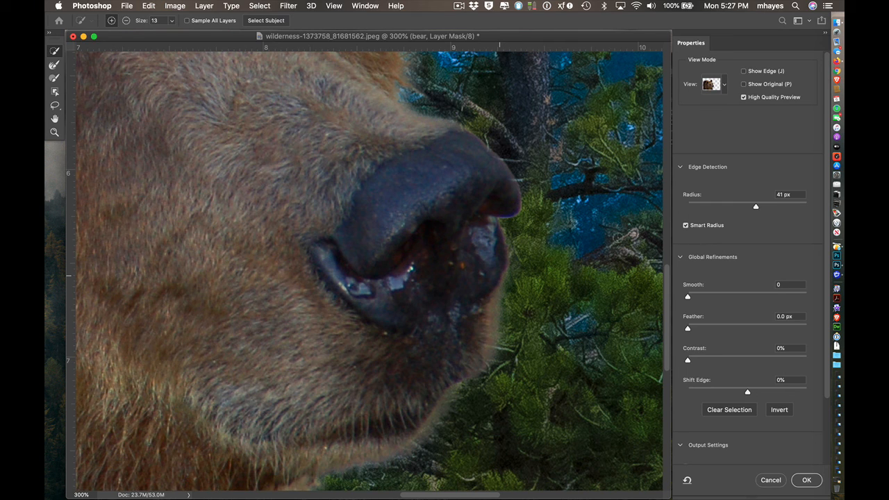
{"action": "scroll", "coordinate": [742, 290], "scroll_direction": "down", "scroll_amount": 3}
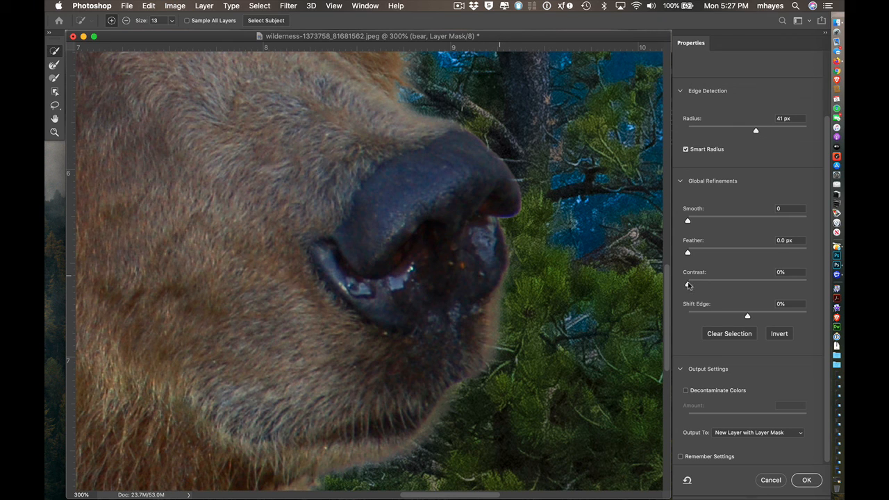
{"action": "left_click_drag", "start_coordinate": [688, 286], "coordinate": [669, 280]}
{"action": "left_click_drag", "start_coordinate": [688, 254], "coordinate": [770, 233]}
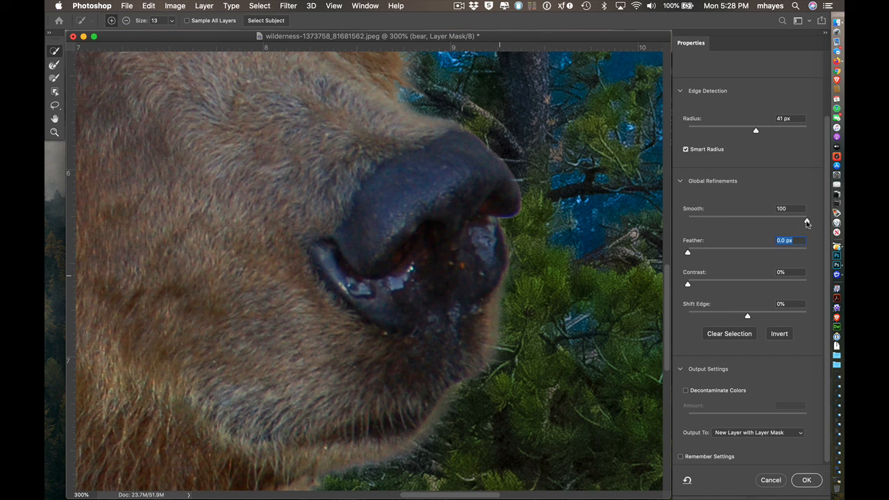
{"action": "left_click_drag", "start_coordinate": [808, 222], "coordinate": [678, 209]}
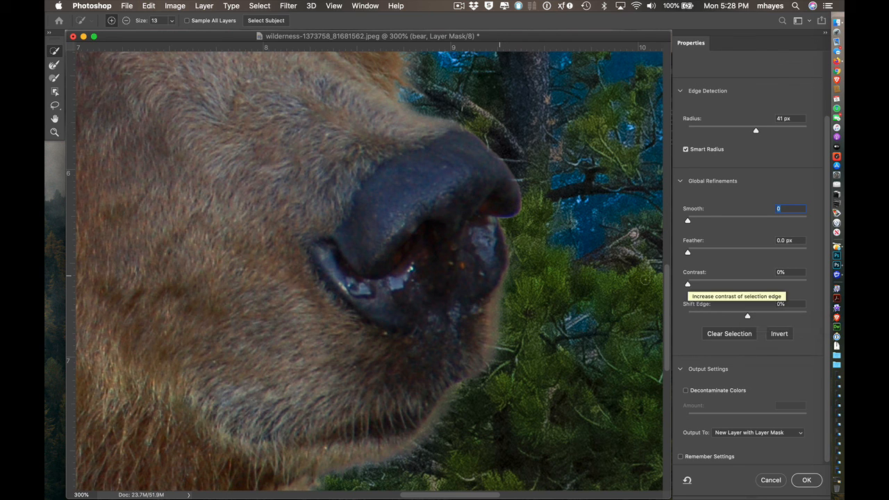
Check the fur edge of the bear's far ear and apply the refinement as New Layer with Layer Mask
{"action": "key", "text": "super+0"}
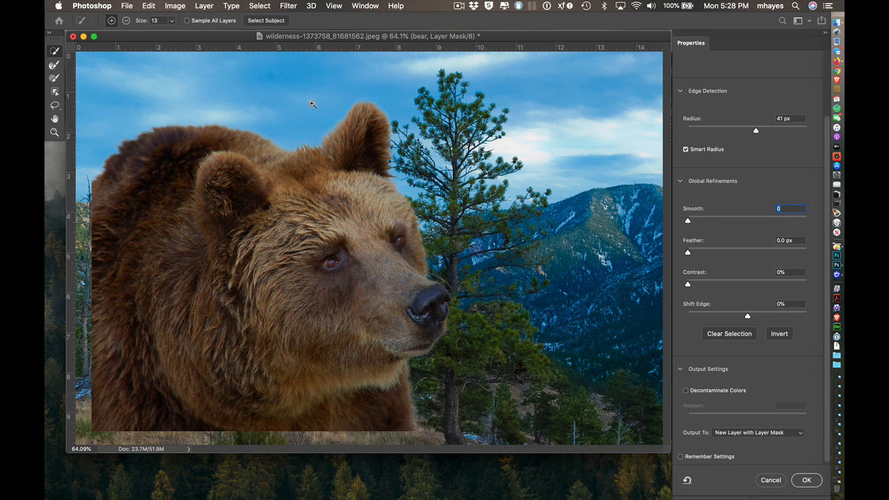
{"action": "left_click_drag", "start_coordinate": [313, 104], "coordinate": [383, 146]}
{"action": "left_click_drag", "start_coordinate": [548, 241], "coordinate": [387, 241]}
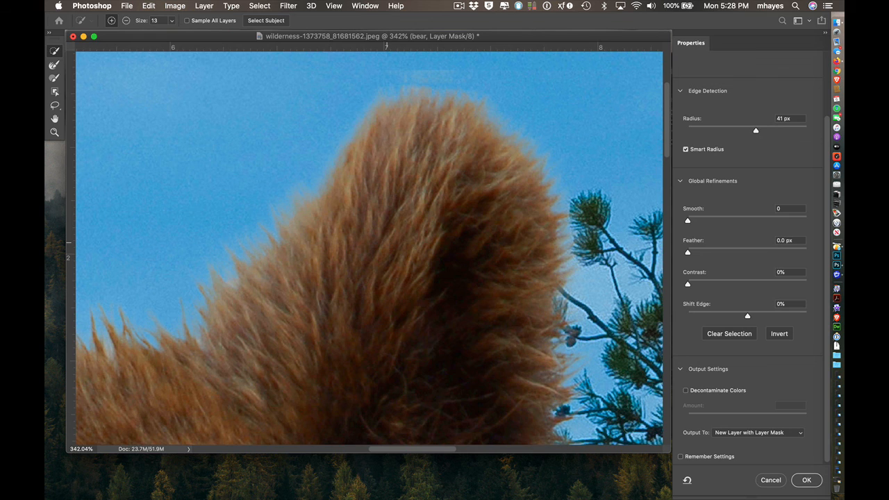
{"action": "left_click_drag", "start_coordinate": [635, 453], "coordinate": [635, 497]}
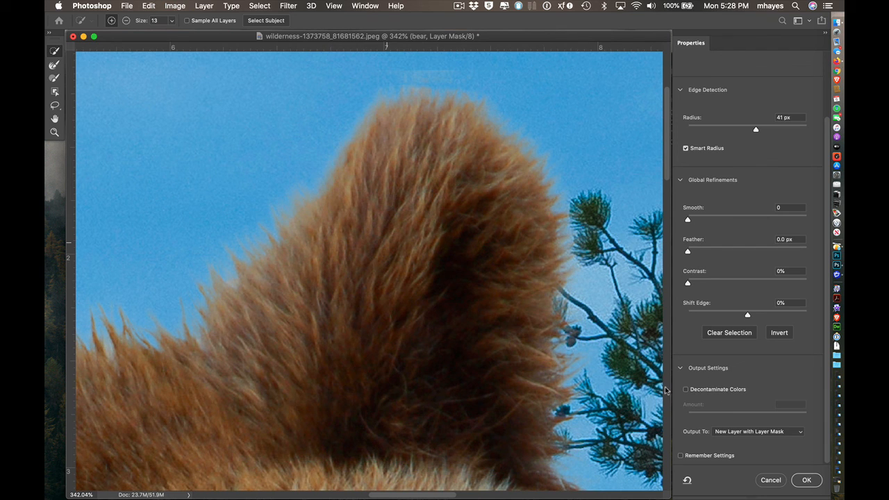
{"action": "left_click", "coordinate": [681, 368]}
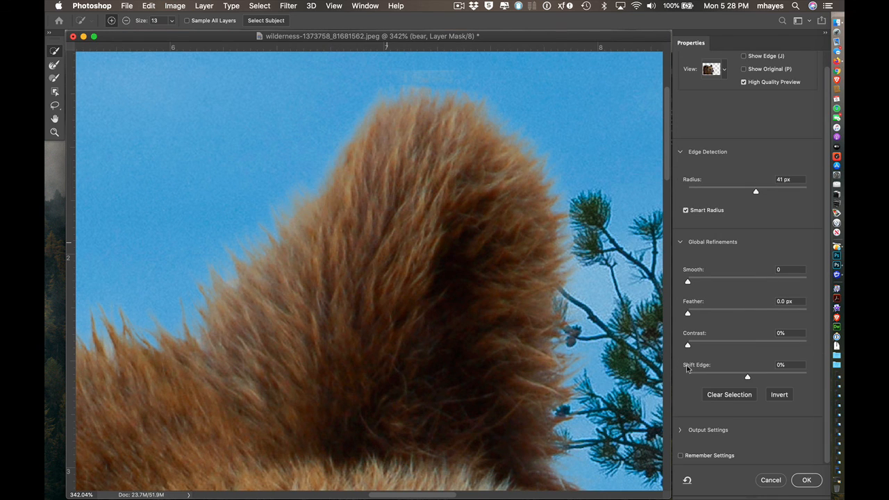
{"action": "left_click", "coordinate": [681, 431]}
{"action": "scroll", "coordinate": [731, 425], "scroll_direction": "down", "scroll_amount": 2}
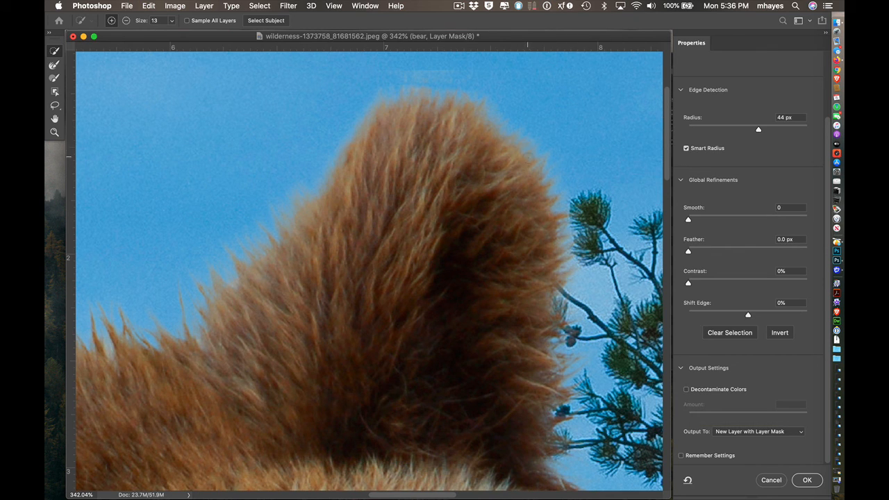
{"action": "left_click", "coordinate": [807, 481]}
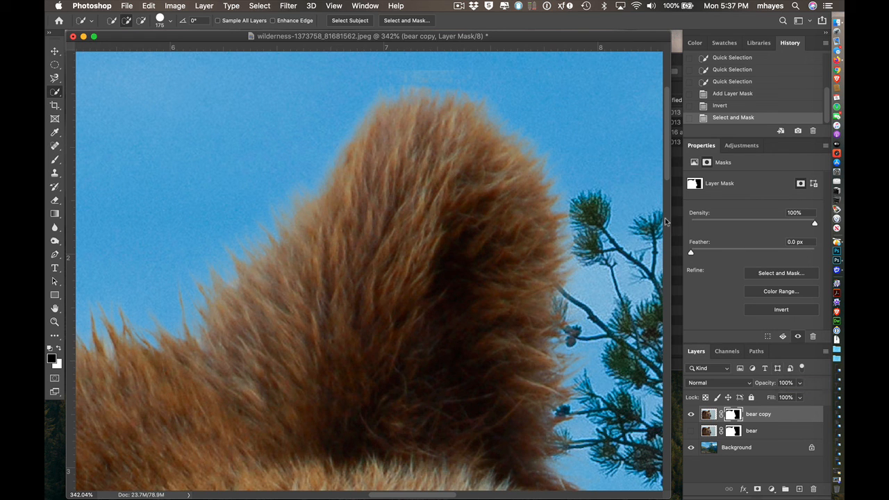
Move the refined bear copy down and left until it meets the left and bottom edges of the image
{"action": "key", "text": "super+0"}
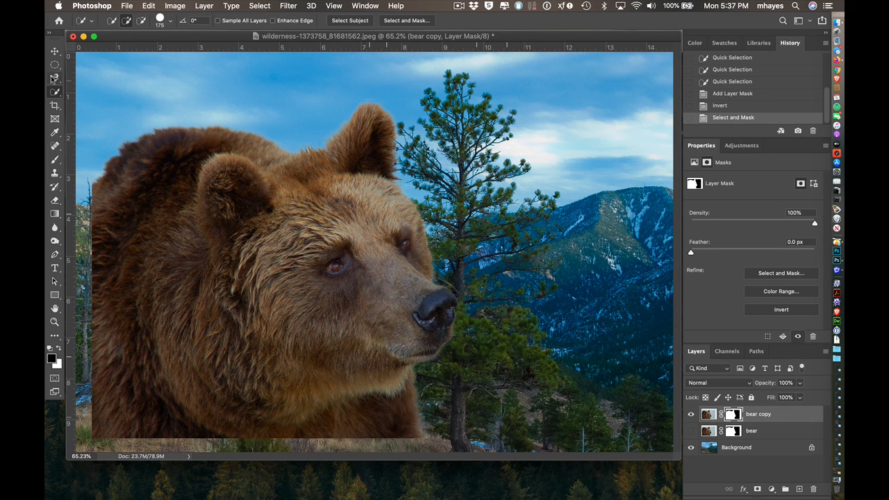
{"action": "left_click", "coordinate": [54, 52]}
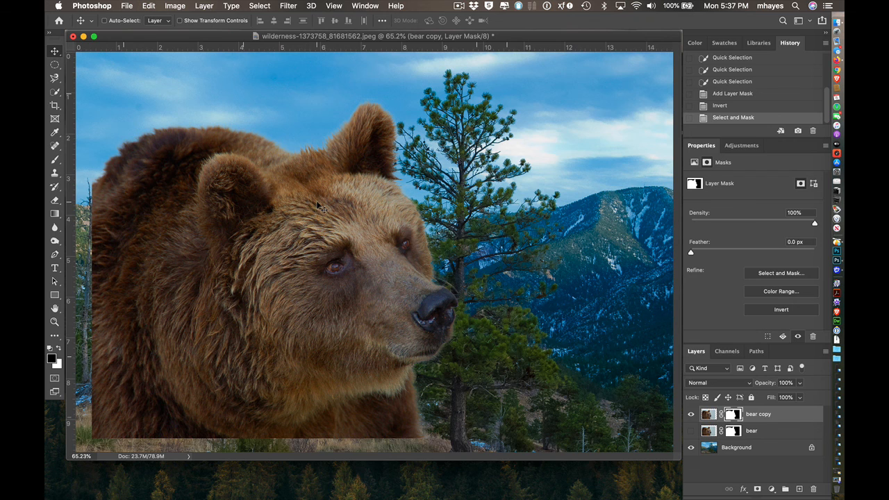
{"action": "left_click_drag", "start_coordinate": [309, 203], "coordinate": [296, 218]}
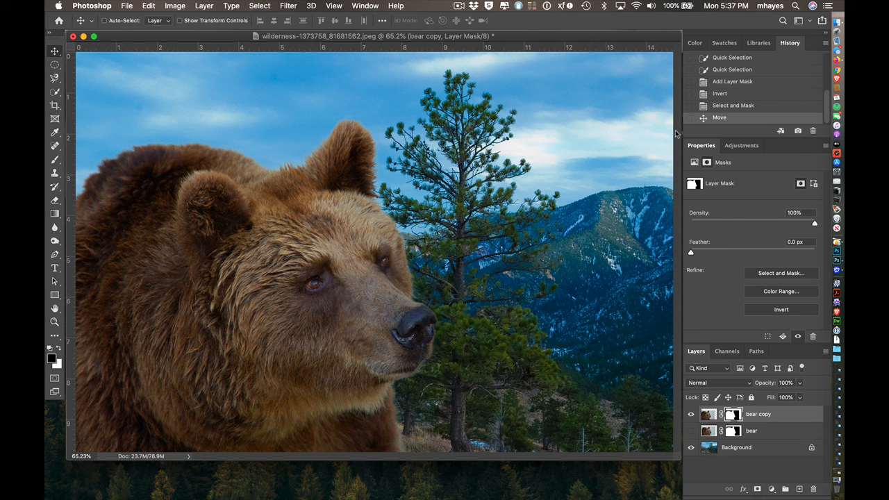
Save the layered composite on the computer as "scared by the bear.psd" in Photoshop format with Maximize Compatibility
{"action": "left_click", "coordinate": [129, 6]}
{"action": "left_click", "coordinate": [144, 123]}
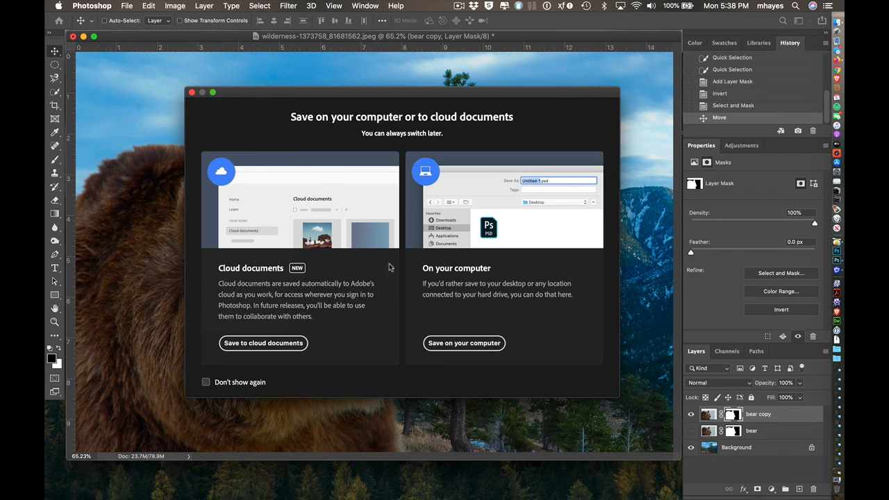
{"action": "left_click", "coordinate": [439, 344]}
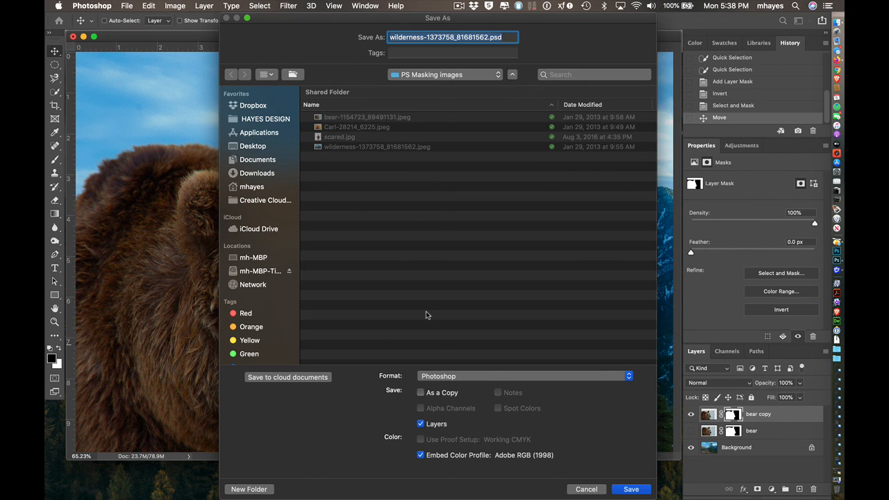
{"action": "type", "text": "s"}
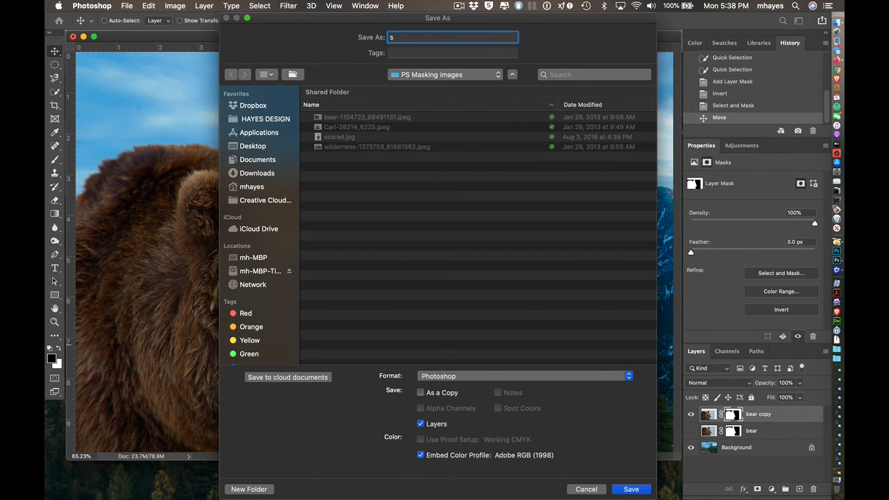
{"action": "type", "text": "cared by the bear.psd"}
{"action": "key", "text": "Return"}
{"action": "left_click", "coordinate": [599, 233]}
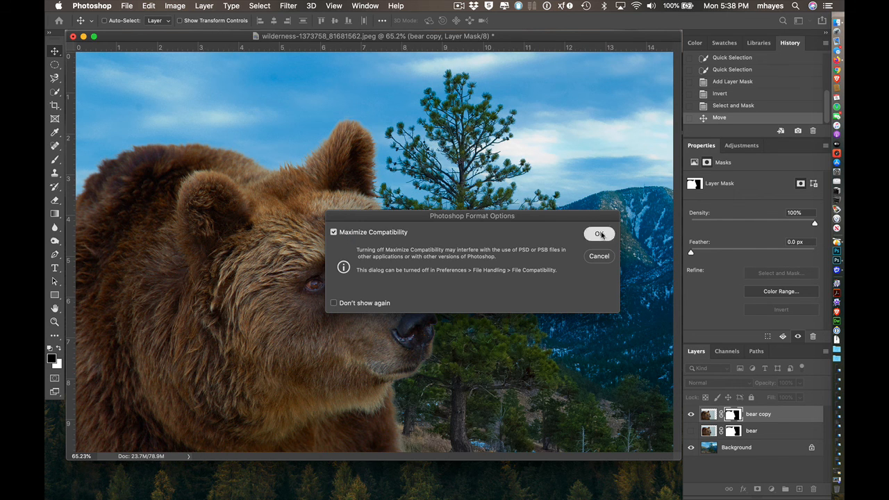
Switch to Finder, preview scared.jpg in the PS Masking images folder, and open it in Photoshop
{"action": "left_click", "coordinate": [838, 19]}
{"action": "left_click", "coordinate": [538, 186]}
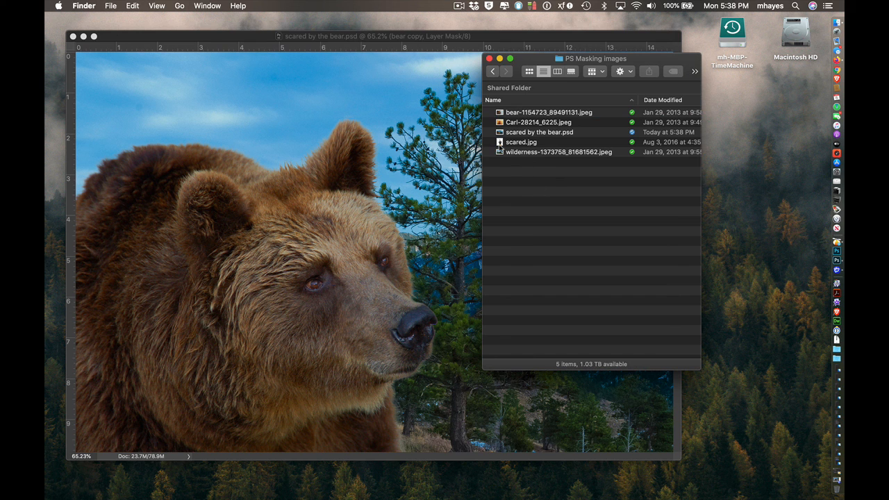
{"action": "left_click", "coordinate": [499, 142]}
{"action": "key", "text": "space"}
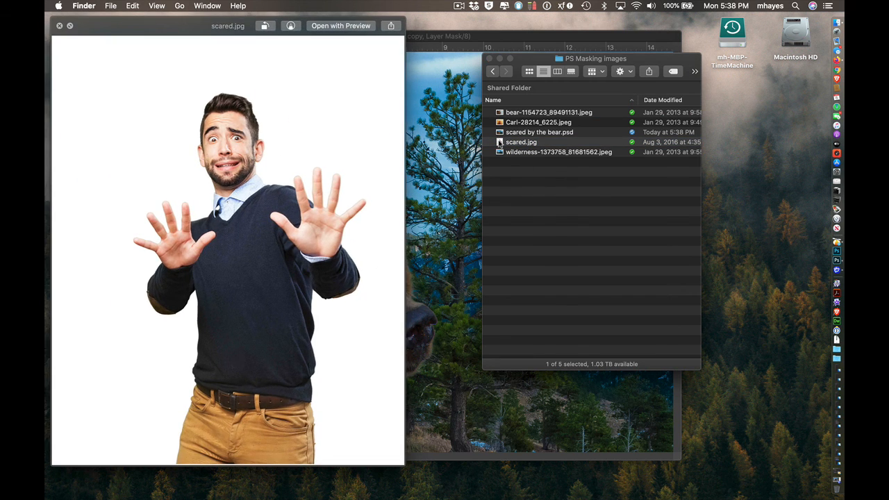
{"action": "key", "text": "space"}
{"action": "left_click_drag", "start_coordinate": [499, 142], "coordinate": [825, 252]}
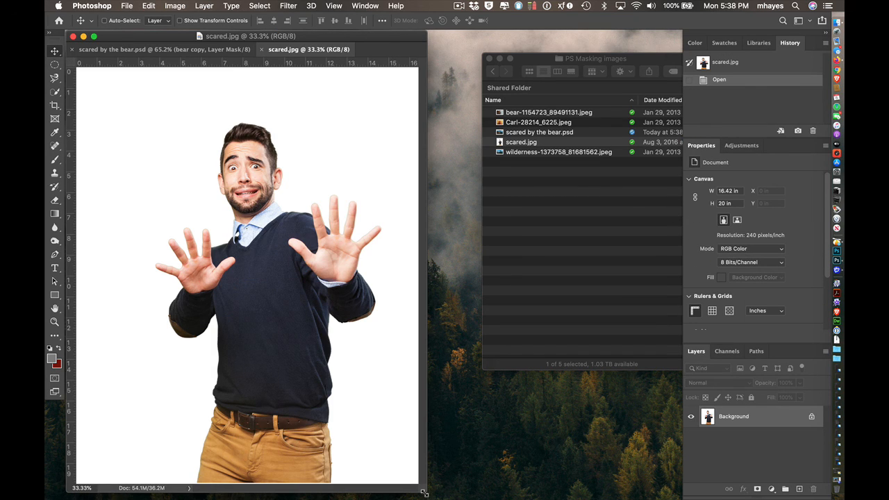
Duplicate the Background layer of scared.jpg into scared by the bear.psd under the man's first name, accept the color conversion, and close scared.jpg
{"action": "left_click_drag", "start_coordinate": [424, 493], "coordinate": [672, 497]}
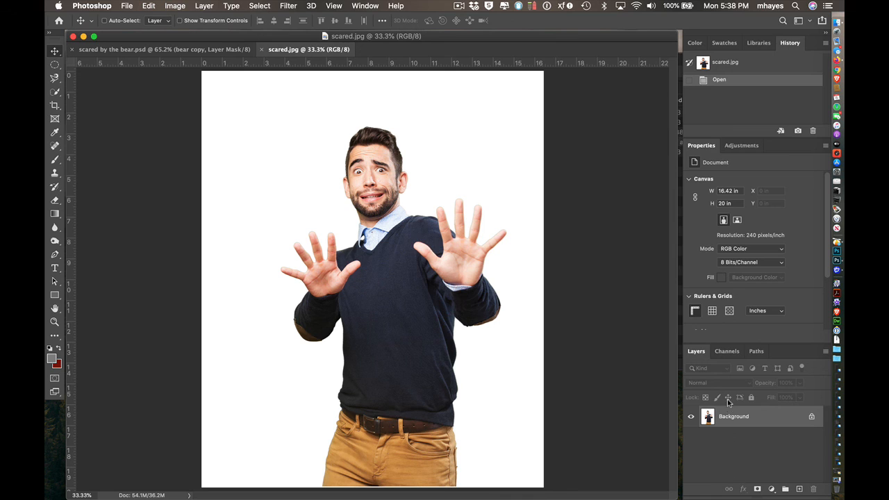
{"action": "right_click", "coordinate": [730, 420]}
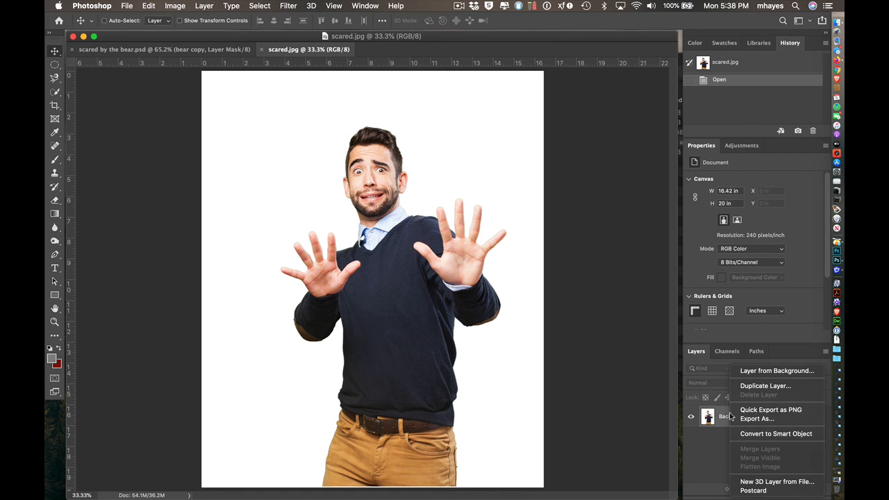
{"action": "left_click", "coordinate": [747, 386]}
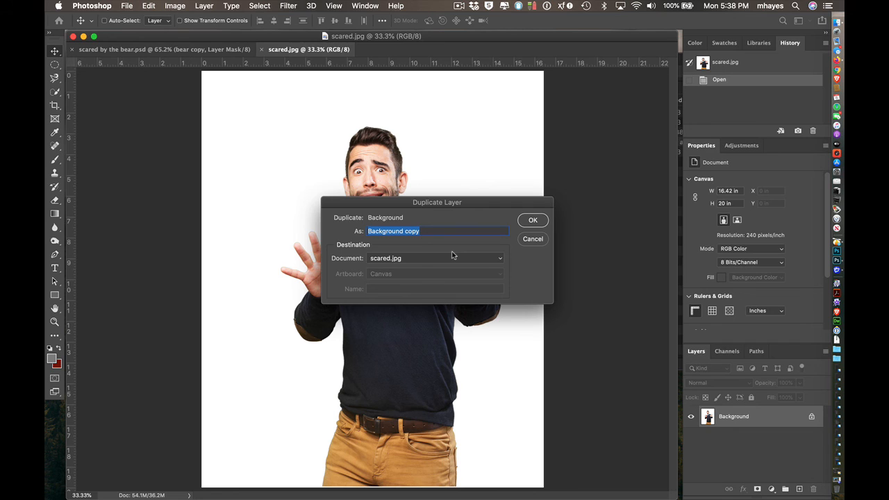
{"action": "type", "text": "Bob"}
{"action": "left_click", "coordinate": [425, 259]}
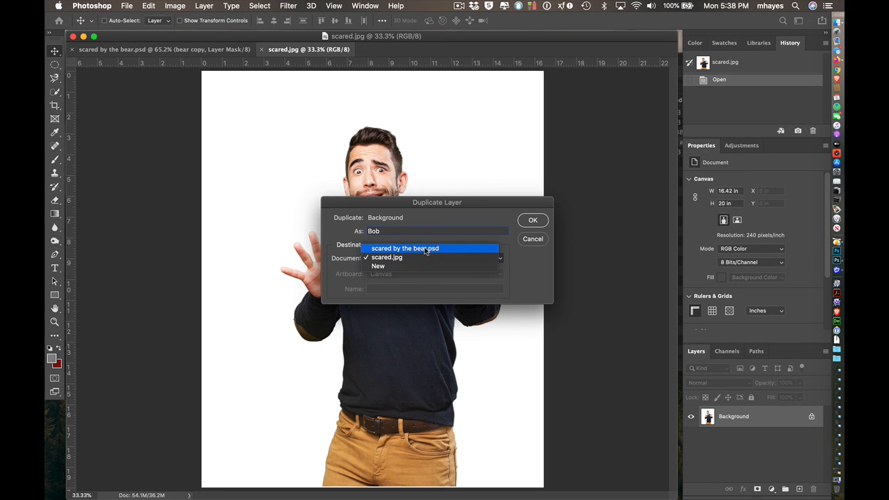
{"action": "left_click", "coordinate": [439, 248]}
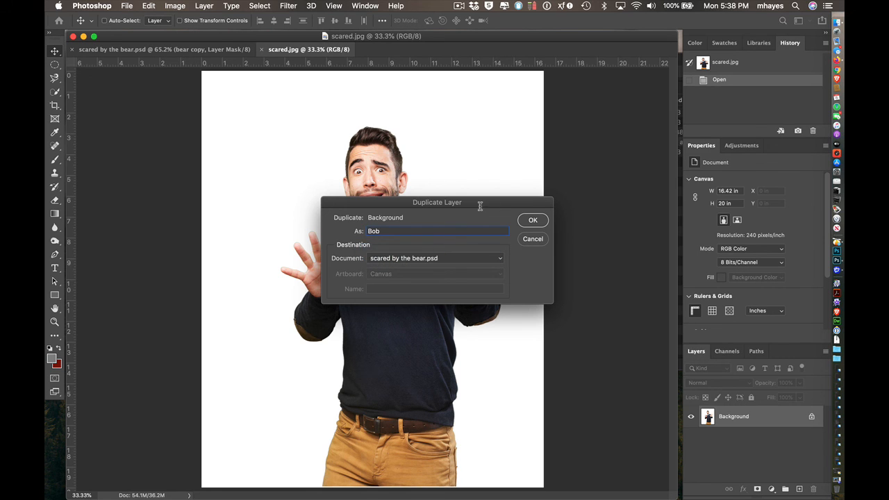
{"action": "left_click", "coordinate": [533, 221]}
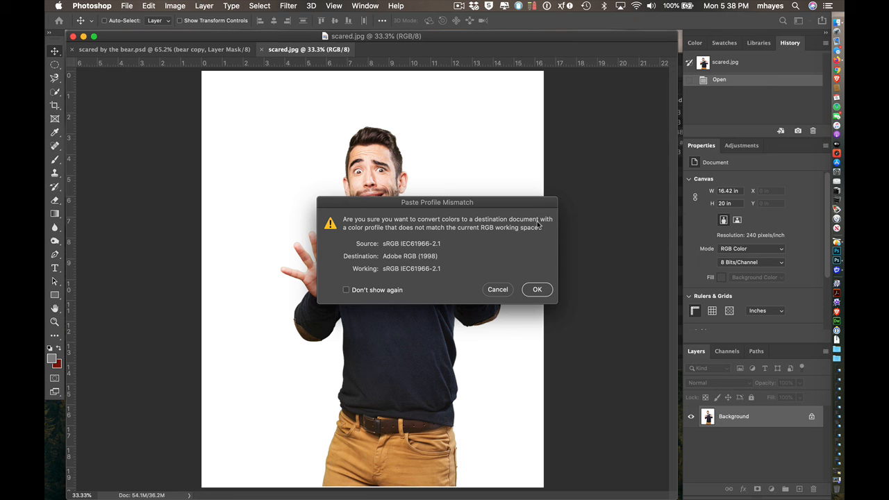
{"action": "left_click", "coordinate": [535, 289]}
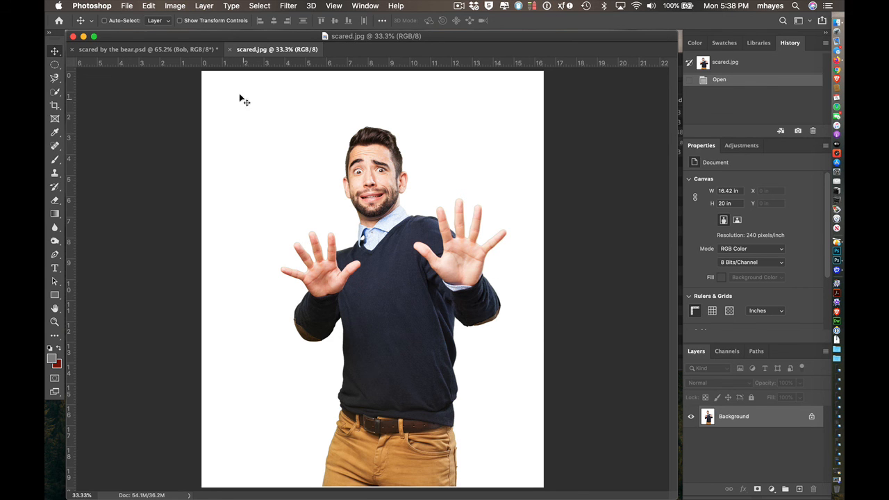
{"action": "left_click", "coordinate": [230, 49]}
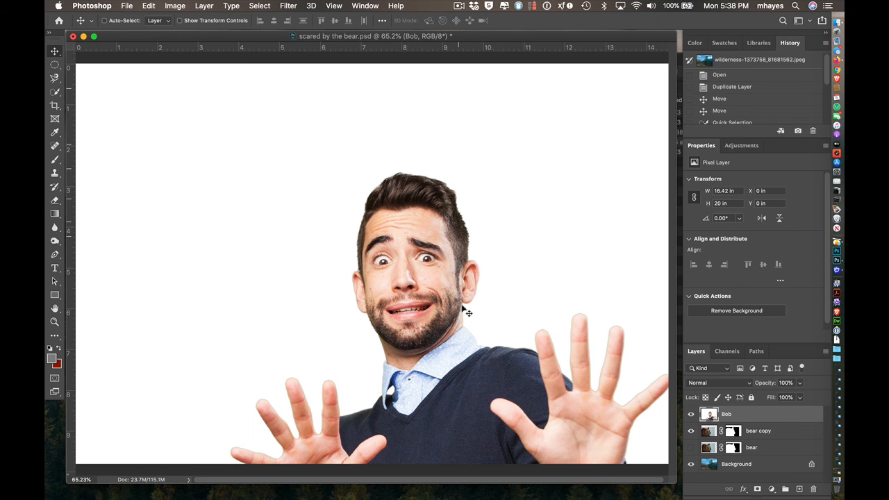
Scale the man's layer to 70.40% and place it beside the bear, with his head just below the image's upper edge
{"action": "key", "text": "super+minus"}
{"action": "key", "text": "super+minus"}
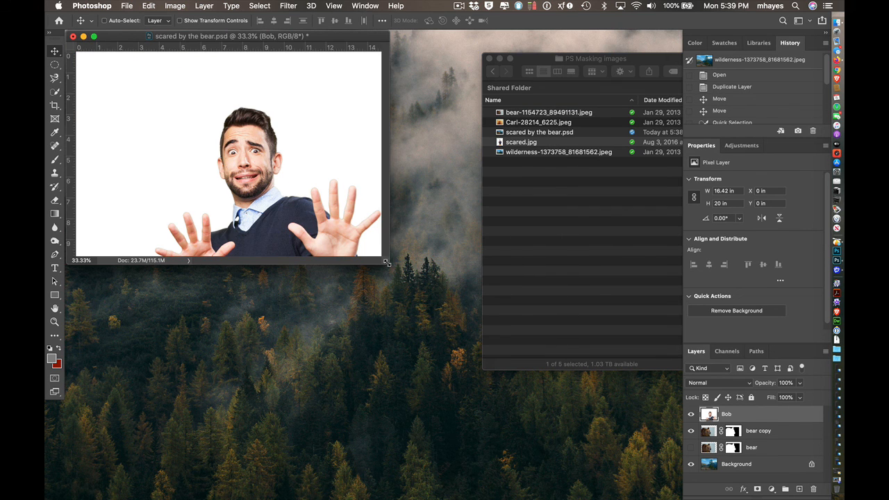
{"action": "left_click_drag", "start_coordinate": [387, 262], "coordinate": [670, 497]}
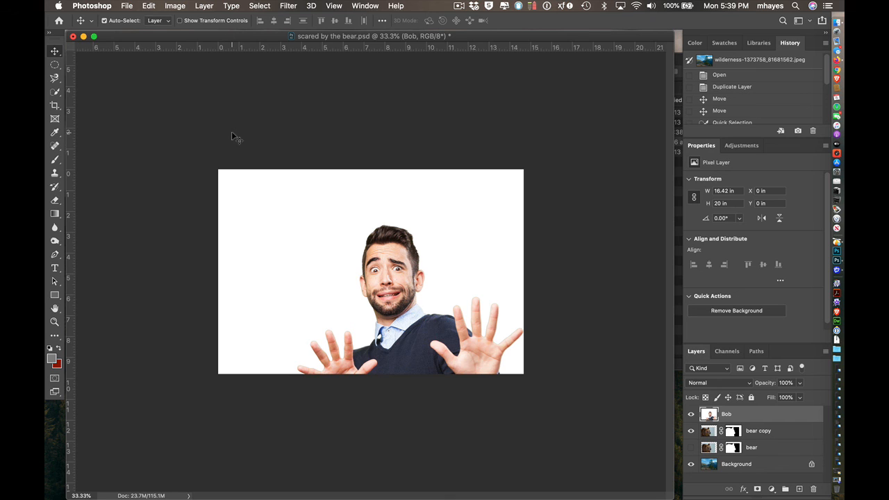
{"action": "key", "text": "super+t"}
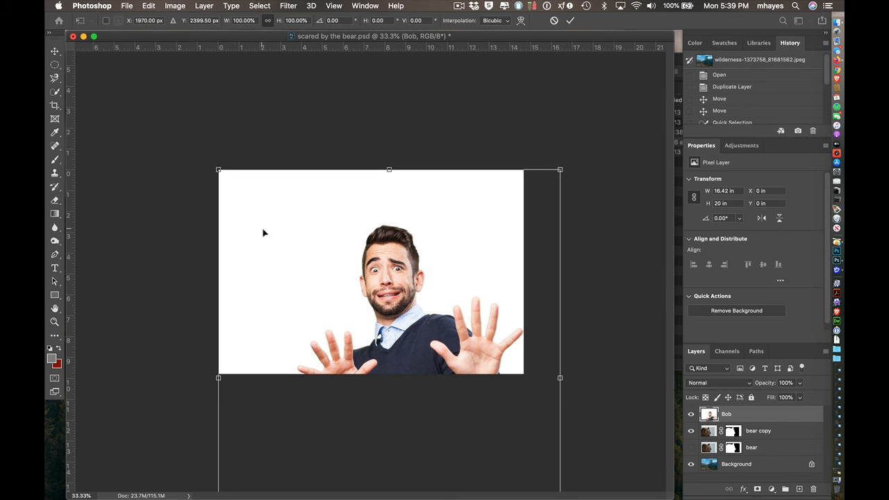
{"action": "left_click_drag", "start_coordinate": [267, 233], "coordinate": [287, 204]}
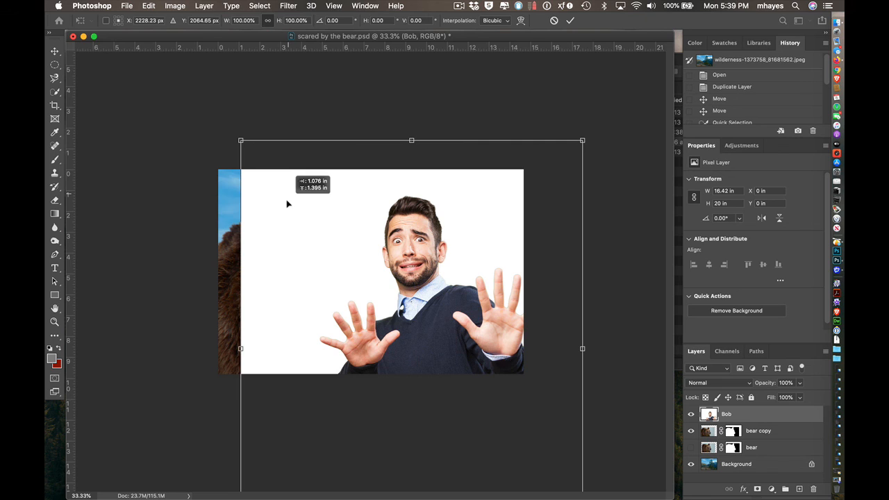
{"action": "left_click_drag", "start_coordinate": [287, 204], "coordinate": [284, 203]}
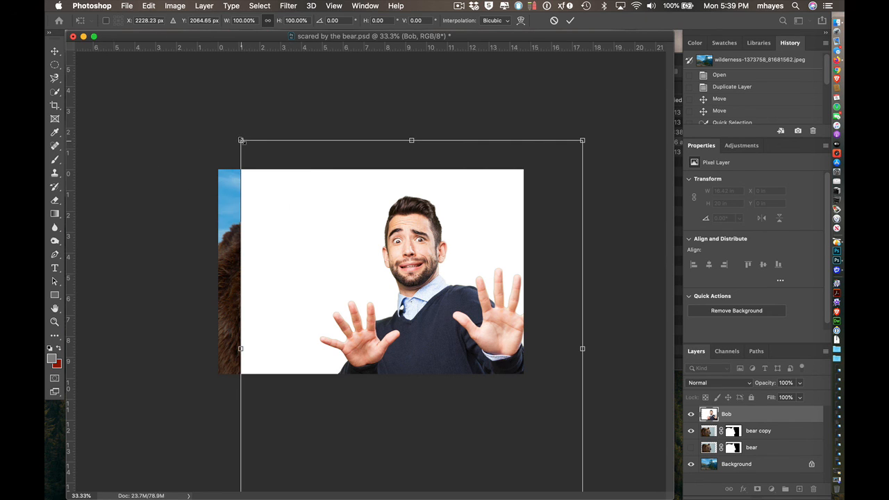
{"action": "left_click_drag", "start_coordinate": [241, 140], "coordinate": [342, 264]}
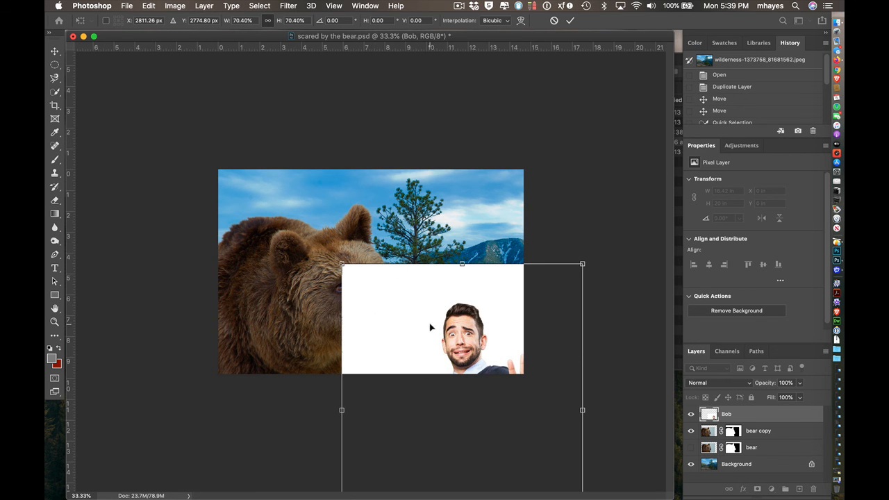
{"action": "left_click_drag", "start_coordinate": [471, 319], "coordinate": [422, 196]}
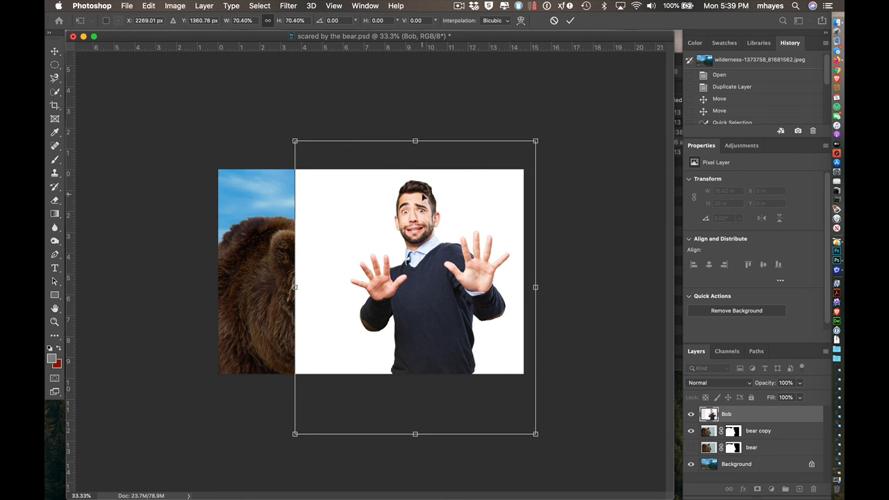
{"action": "left_click", "coordinate": [571, 22]}
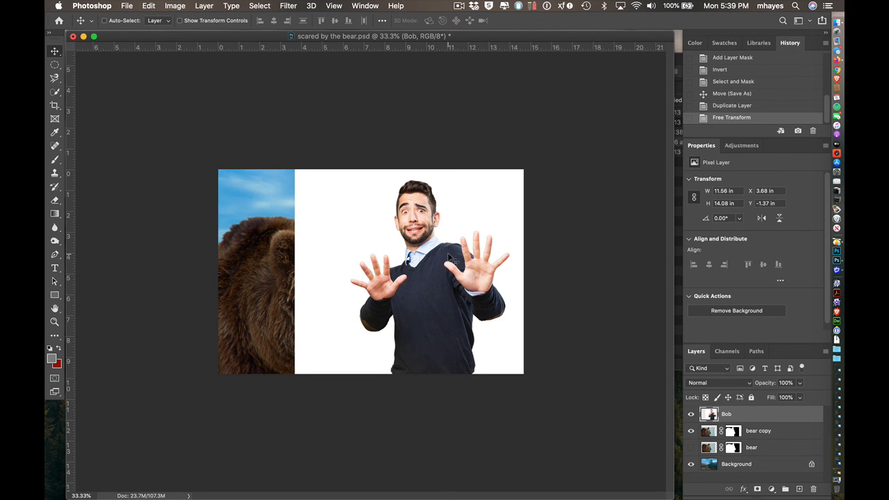
{"action": "left_click_drag", "start_coordinate": [448, 256], "coordinate": [431, 258]}
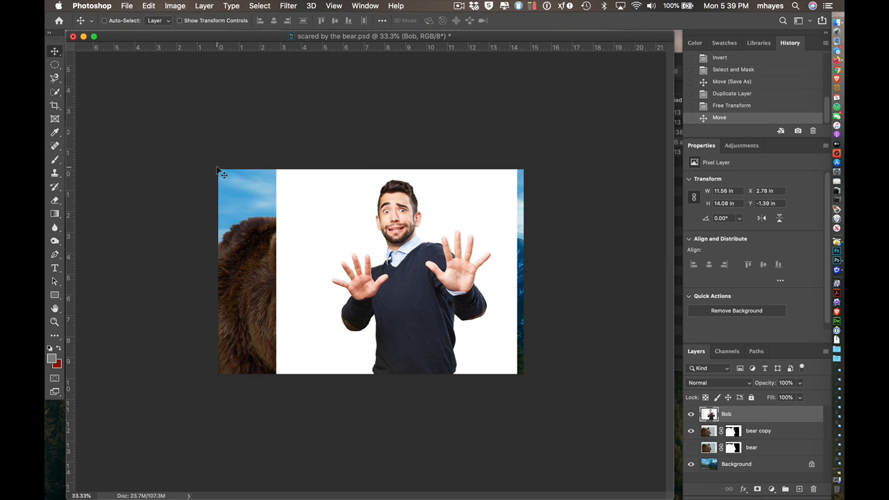
Select all the white background around the man with the Quick Selection tool
{"action": "left_click", "coordinate": [56, 93]}
{"action": "mouse_move", "coordinate": [282, 174]}
{"action": "left_mouse_down"}
{"action": "mouse_move", "coordinate": [296, 185]}
{"action": "mouse_move", "coordinate": [310, 228]}
{"action": "left_mouse_up"}
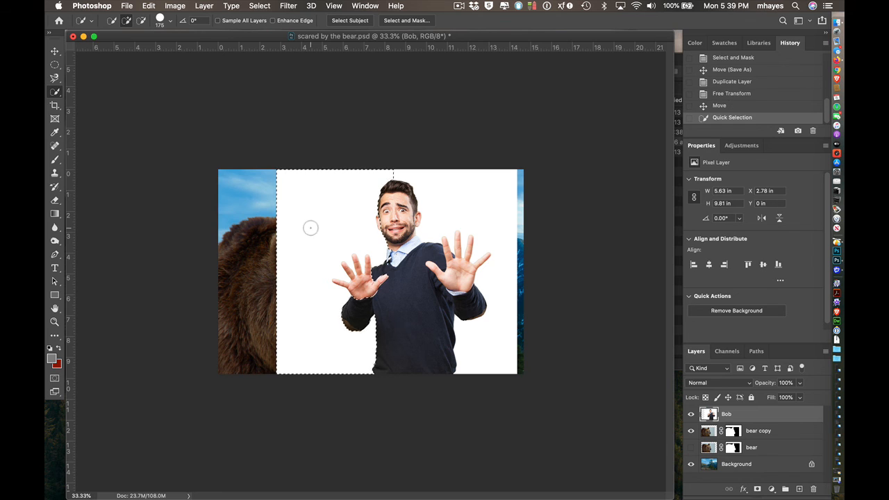
{"action": "left_click", "coordinate": [438, 181]}
{"action": "left_click", "coordinate": [469, 194]}
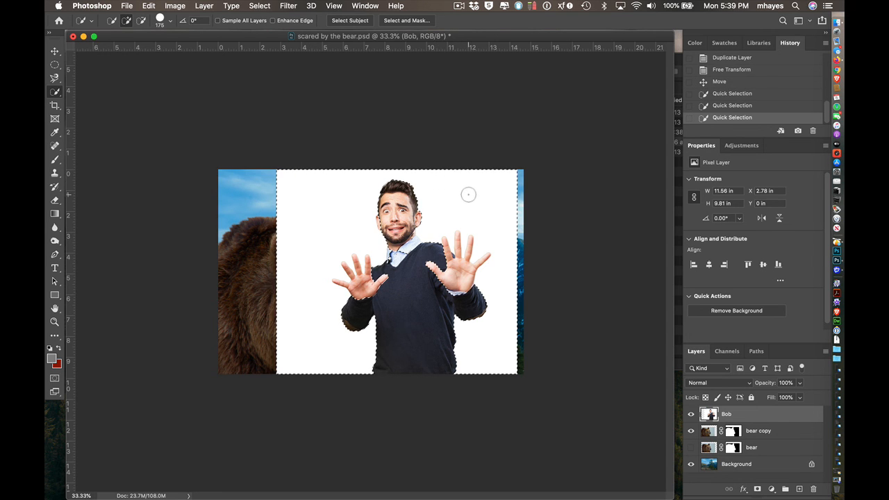
Subtract the man's hands and fingertips from the background selection, using a size 50 Quick Selection brush for the fine parts
{"action": "key", "text": "super+0"}
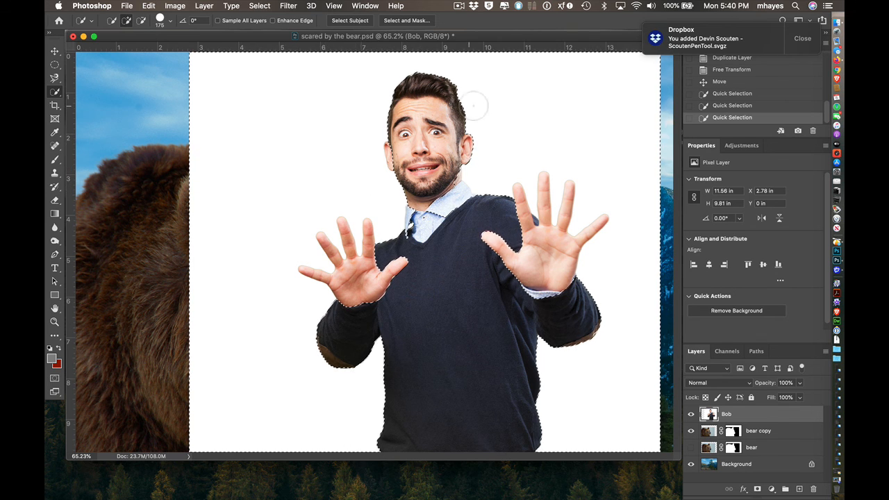
{"action": "left_click", "coordinate": [399, 277], "text": "alt"}
{"action": "left_click_drag", "start_coordinate": [372, 281], "coordinate": [348, 270]}
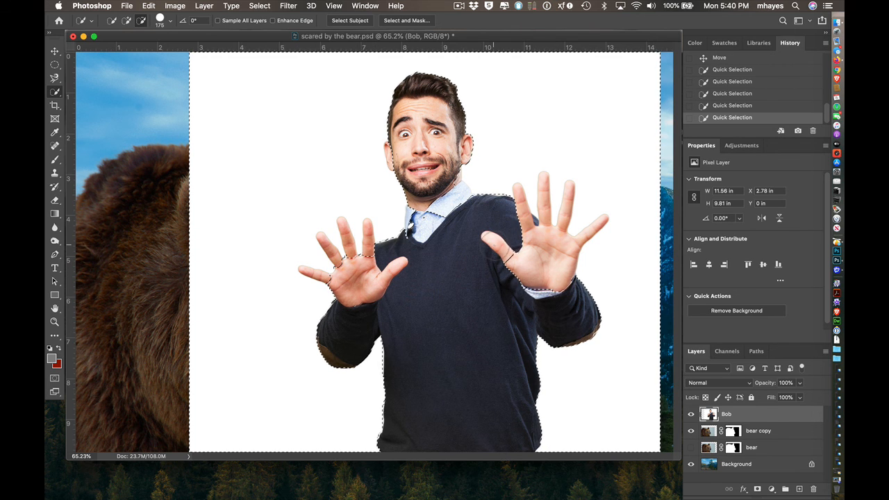
{"action": "left_click_drag", "start_coordinate": [508, 255], "coordinate": [528, 261]}
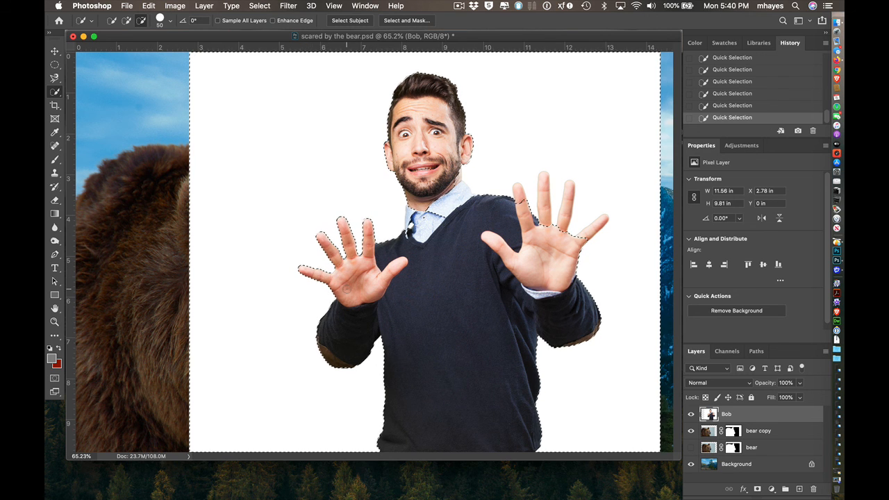
{"action": "left_click", "coordinate": [519, 194], "text": "alt"}
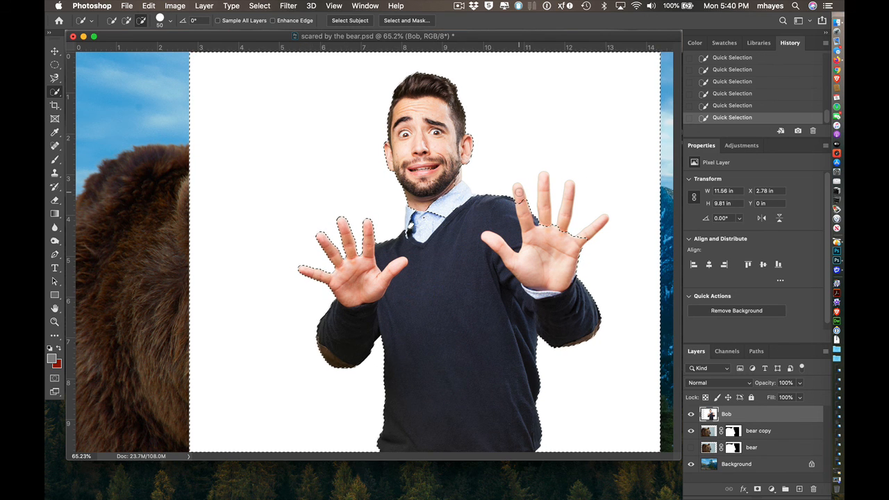
{"action": "left_click", "coordinate": [545, 182], "text": "alt"}
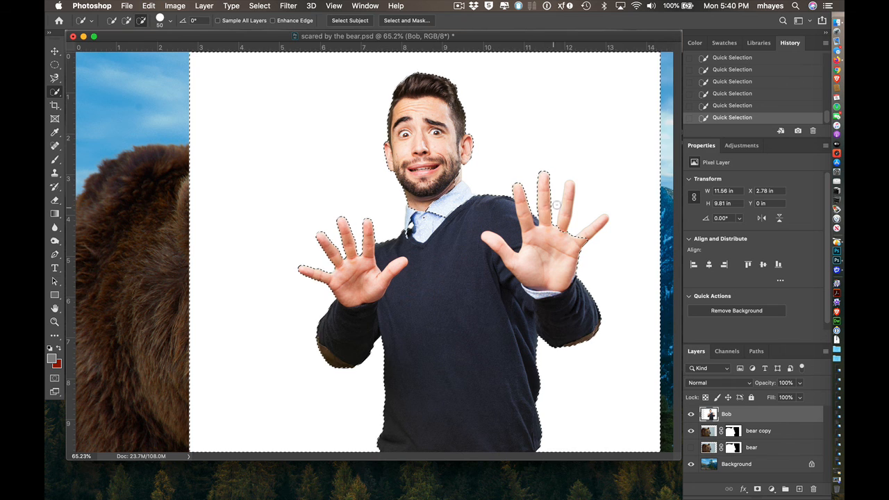
{"action": "left_click", "coordinate": [570, 194], "text": "alt"}
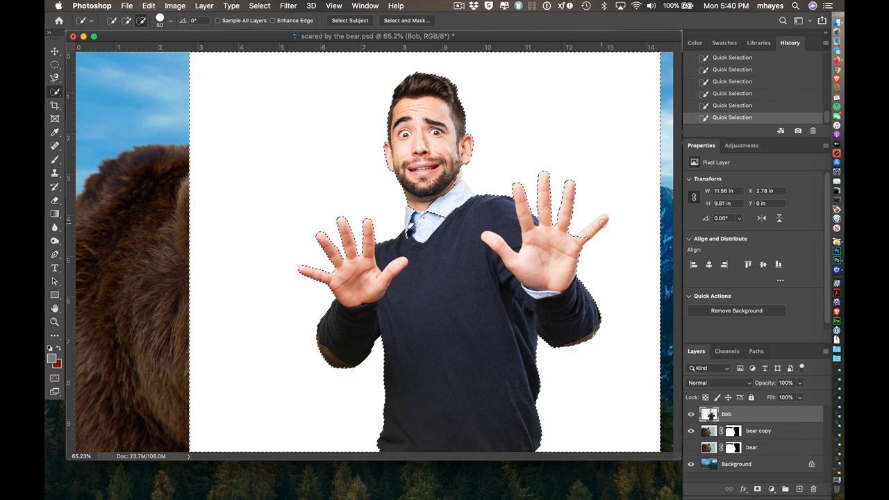
{"action": "left_click", "coordinate": [602, 221], "text": "alt"}
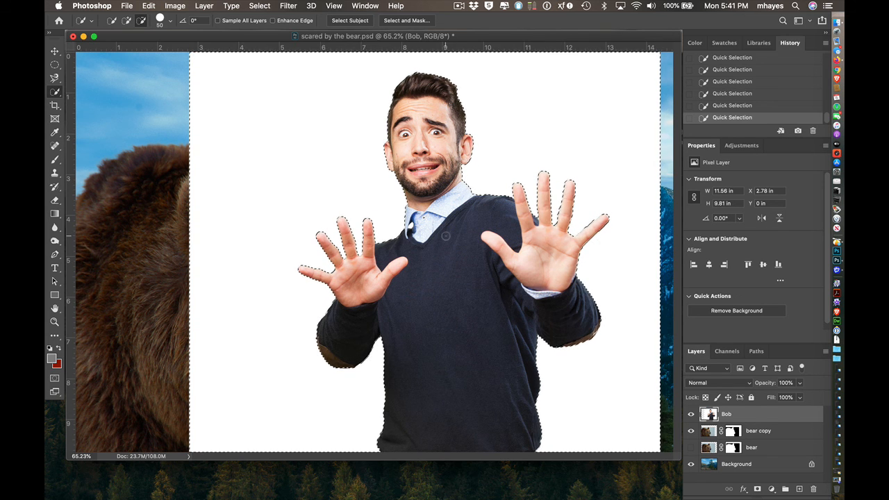
Add a layer mask to the man's layer from the selection and invert it to hide the white background
{"action": "key", "text": "alt"}
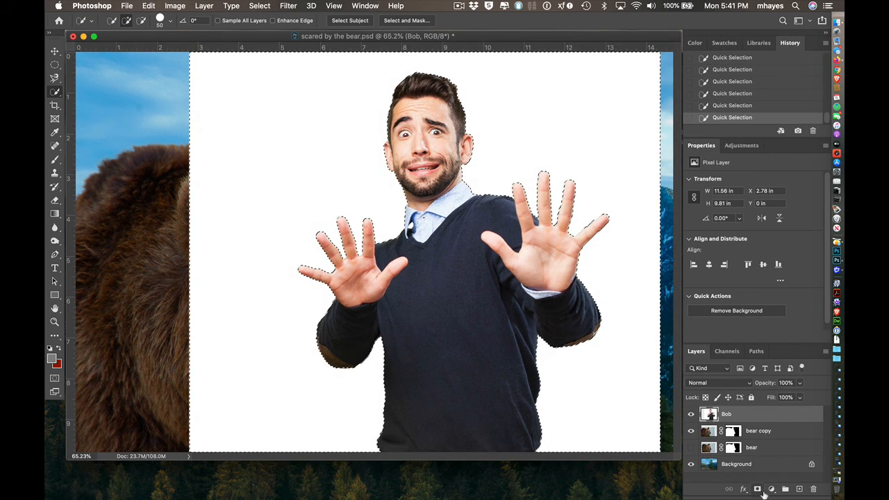
{"action": "left_click", "coordinate": [758, 490]}
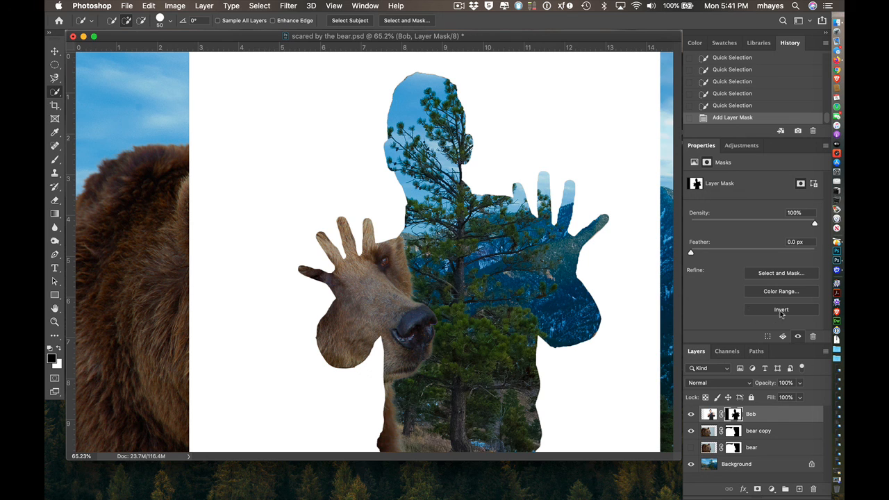
{"action": "left_click", "coordinate": [781, 310]}
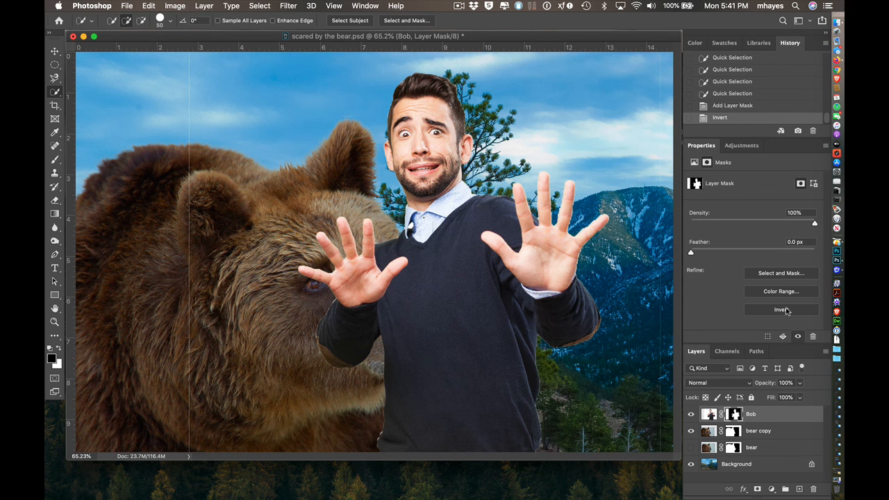
Open the man's layer mask in Select and Mask and check that the view mode is On Layers
{"action": "left_click", "coordinate": [760, 274]}
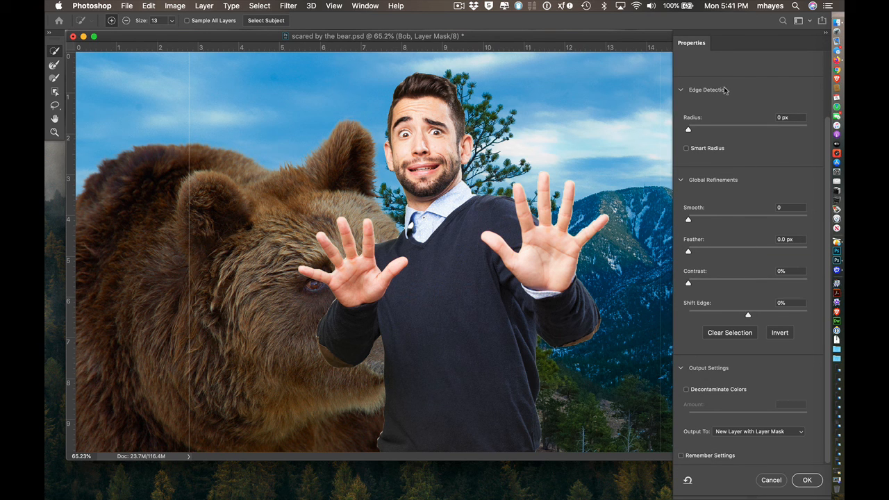
{"action": "scroll", "coordinate": [724, 86], "scroll_direction": "up", "scroll_amount": 3}
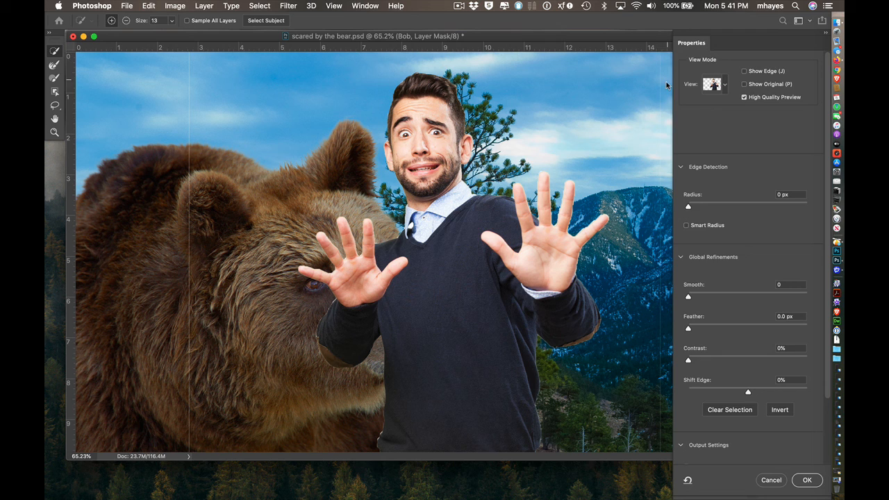
{"action": "left_click", "coordinate": [724, 85]}
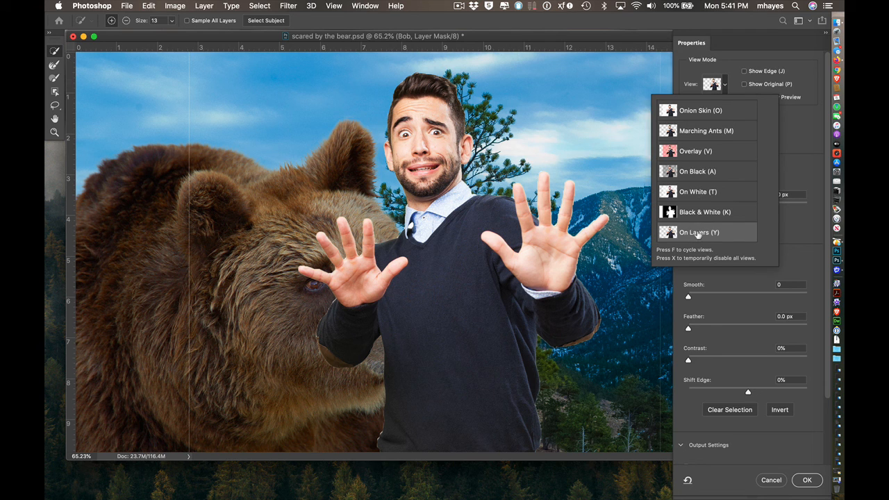
{"action": "left_click", "coordinate": [726, 84]}
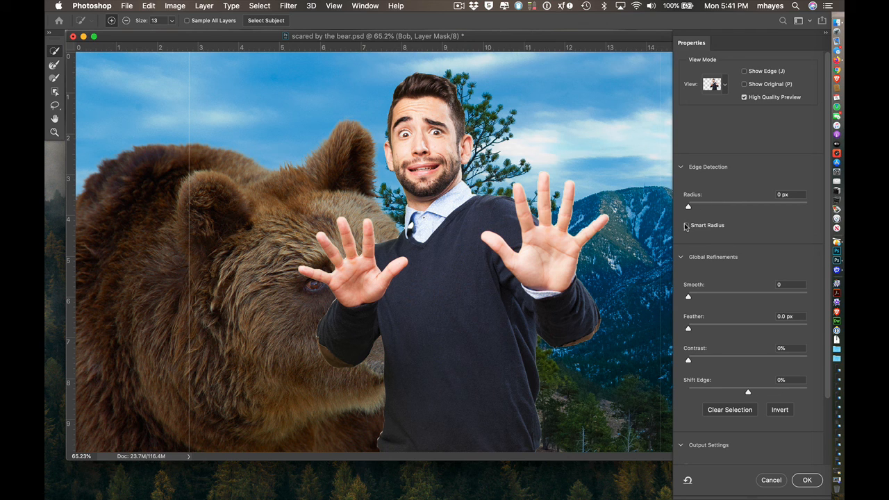
Turn on Smart Radius and set the edge detection radius to 4 px, judging the edges of the raised hand at 200%
{"action": "left_click_drag", "start_coordinate": [688, 208], "coordinate": [706, 208]}
{"action": "left_click", "coordinate": [575, 228], "text": "super"}
{"action": "left_click", "coordinate": [574, 228], "text": "super"}
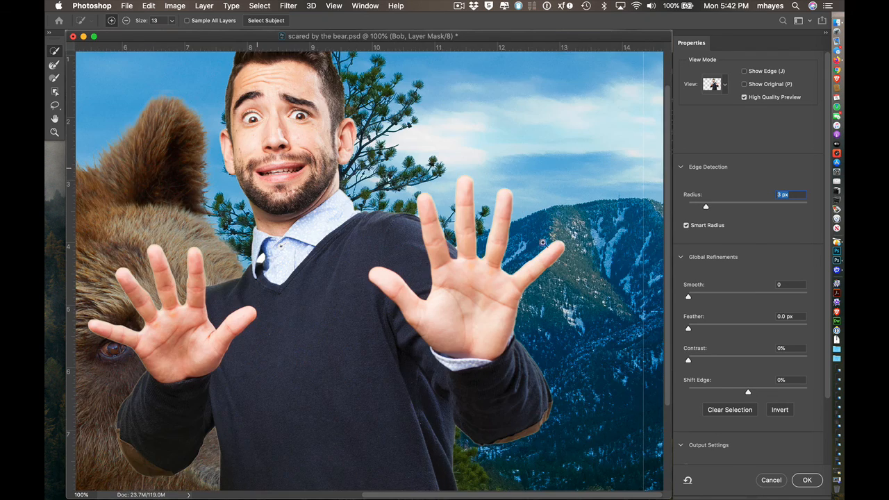
{"action": "left_click", "coordinate": [494, 257], "text": "super"}
{"action": "left_click_drag", "start_coordinate": [413, 245], "coordinate": [558, 206]}
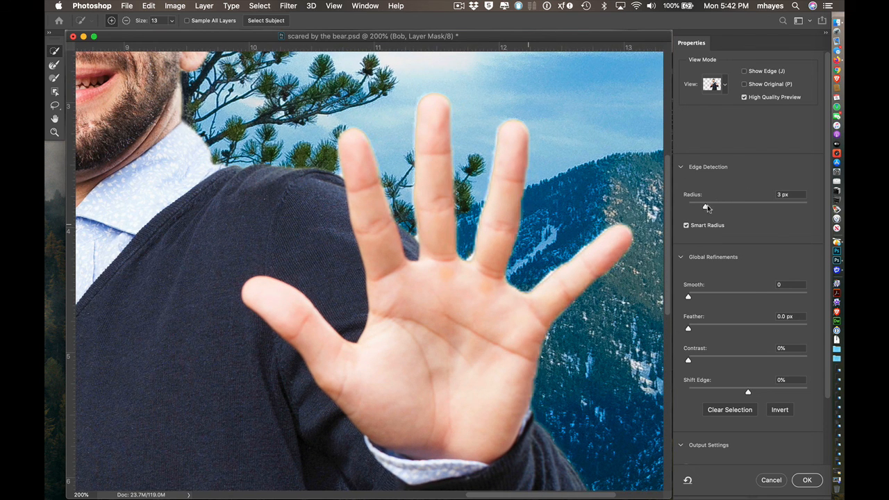
{"action": "mouse_move", "coordinate": [707, 206]}
{"action": "left_mouse_down"}
{"action": "mouse_move", "coordinate": [740, 210]}
{"action": "mouse_move", "coordinate": [717, 207]}
{"action": "left_mouse_up"}
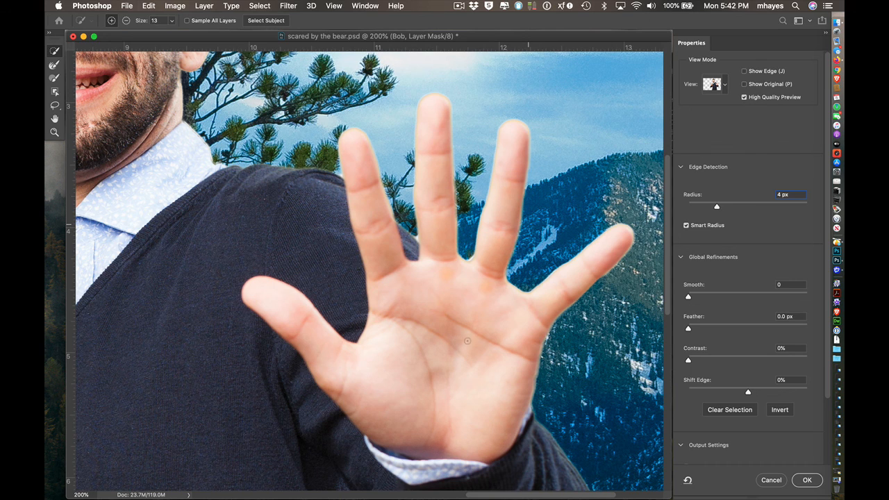
Inspect the sweater and sleeve edges, turn off Smart Radius, and set the edge detection radius to 33 px
{"action": "left_click_drag", "start_coordinate": [485, 378], "coordinate": [359, 195]}
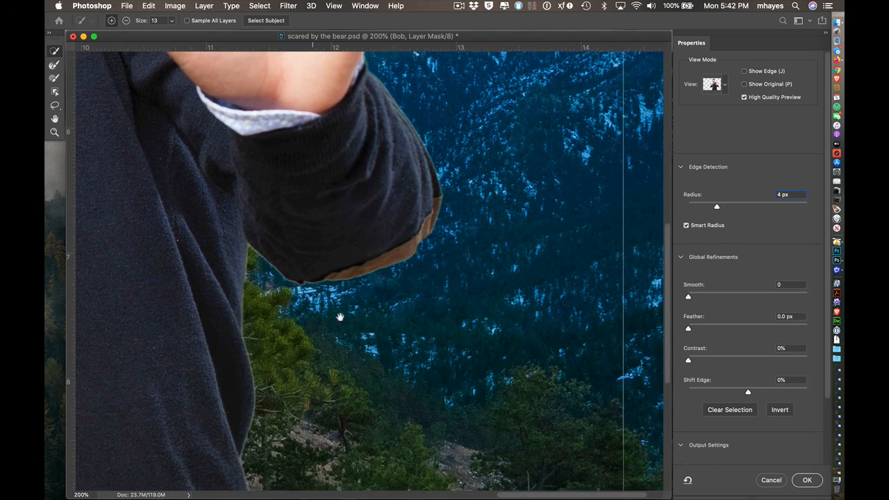
{"action": "left_click_drag", "start_coordinate": [300, 337], "coordinate": [467, 285]}
{"action": "left_click_drag", "start_coordinate": [244, 276], "coordinate": [271, 264]}
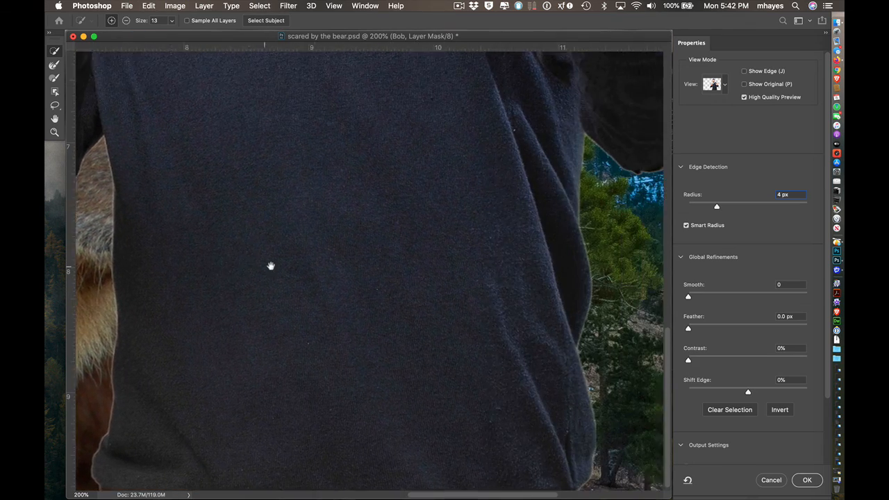
{"action": "left_click_drag", "start_coordinate": [461, 274], "coordinate": [463, 256]}
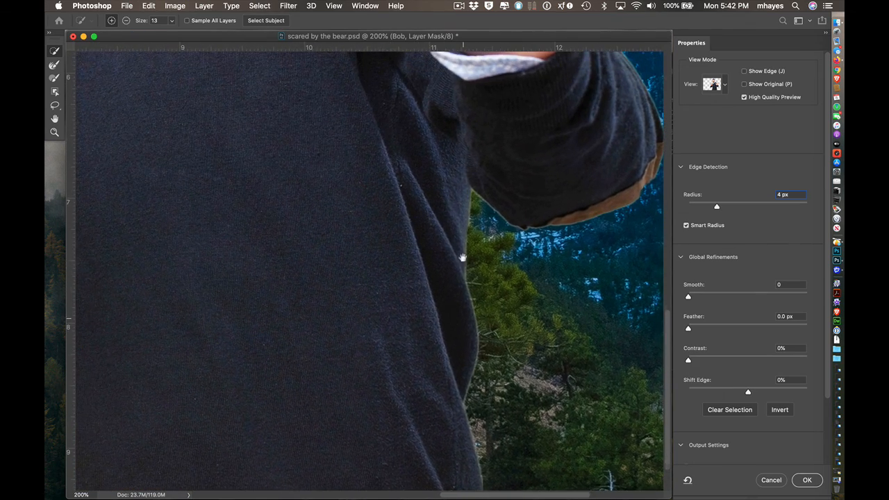
{"action": "left_click", "coordinate": [686, 226]}
{"action": "left_click_drag", "start_coordinate": [718, 208], "coordinate": [751, 207]}
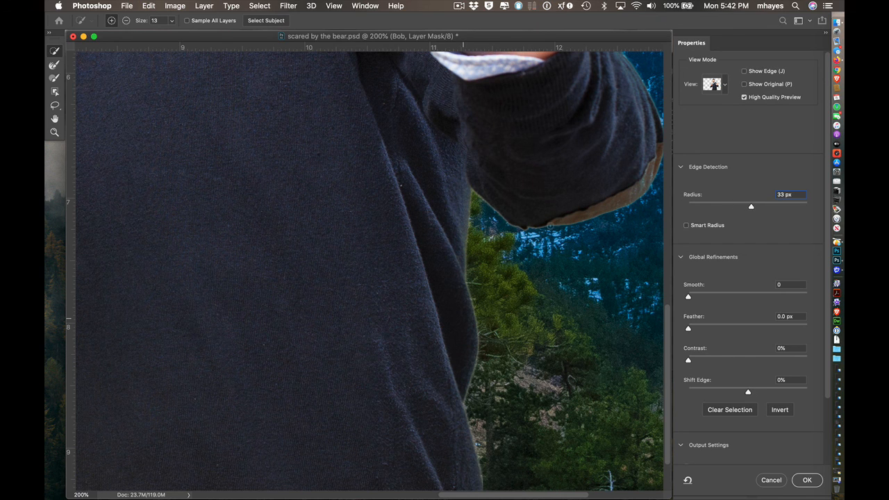
Set the edge detection radius to 5 px and check the mask edges around the man's hand and face
{"action": "left_click_drag", "start_coordinate": [517, 155], "coordinate": [486, 498]}
{"action": "left_click_drag", "start_coordinate": [538, 189], "coordinate": [542, 256]}
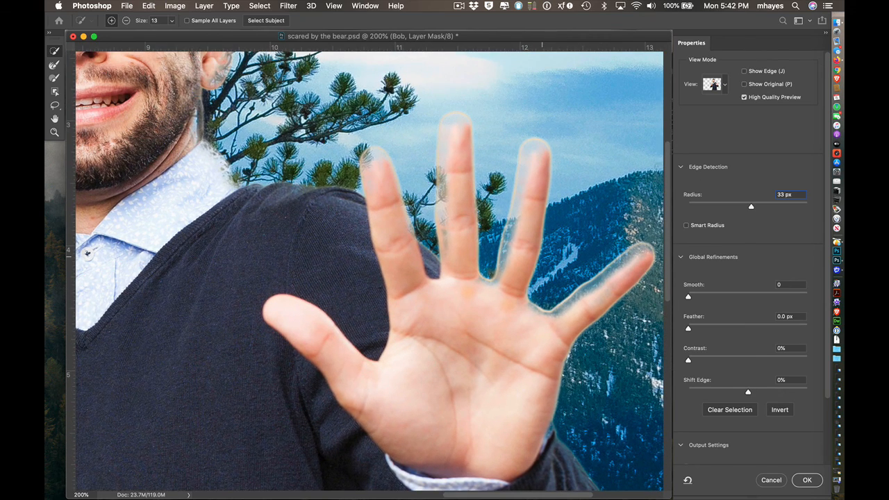
{"action": "left_click_drag", "start_coordinate": [751, 206], "coordinate": [719, 205]}
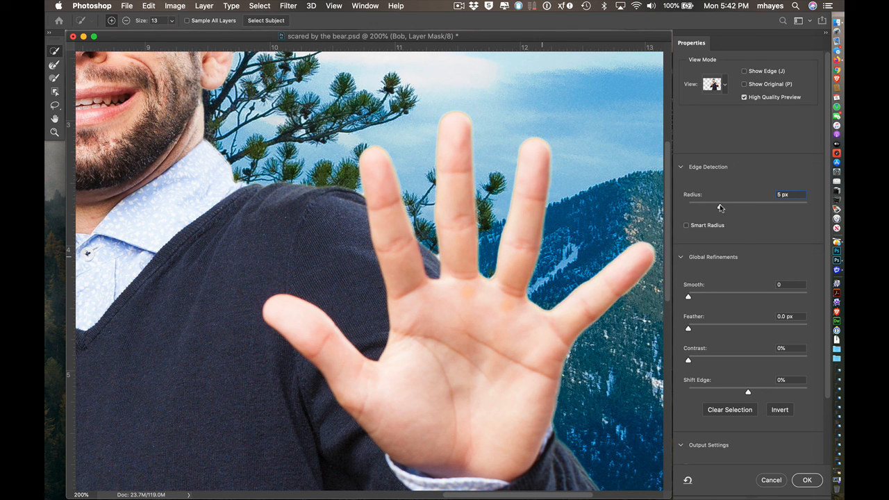
{"action": "left_click_drag", "start_coordinate": [217, 157], "coordinate": [471, 335]}
{"action": "left_click_drag", "start_coordinate": [355, 136], "coordinate": [393, 252]}
{"action": "left_click_drag", "start_coordinate": [347, 317], "coordinate": [409, 190]}
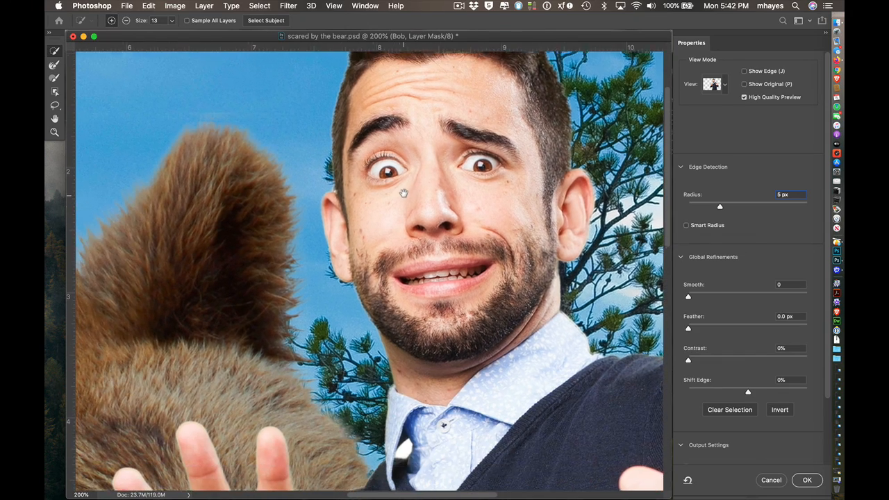
Set Shift Edge to -34% and check the mask edges around the raised hand, sleeve and sweater
{"action": "left_click_drag", "start_coordinate": [483, 331], "coordinate": [457, 204]}
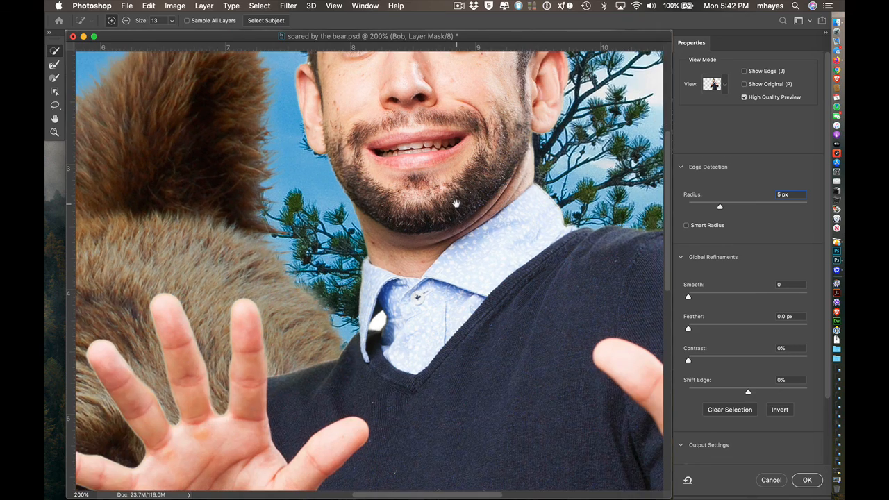
{"action": "left_click_drag", "start_coordinate": [529, 303], "coordinate": [360, 210]}
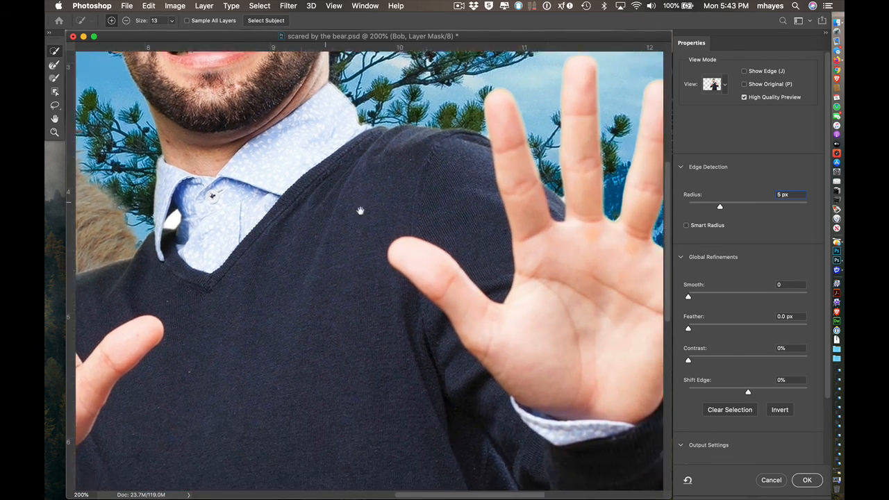
{"action": "left_click_drag", "start_coordinate": [553, 278], "coordinate": [412, 289]}
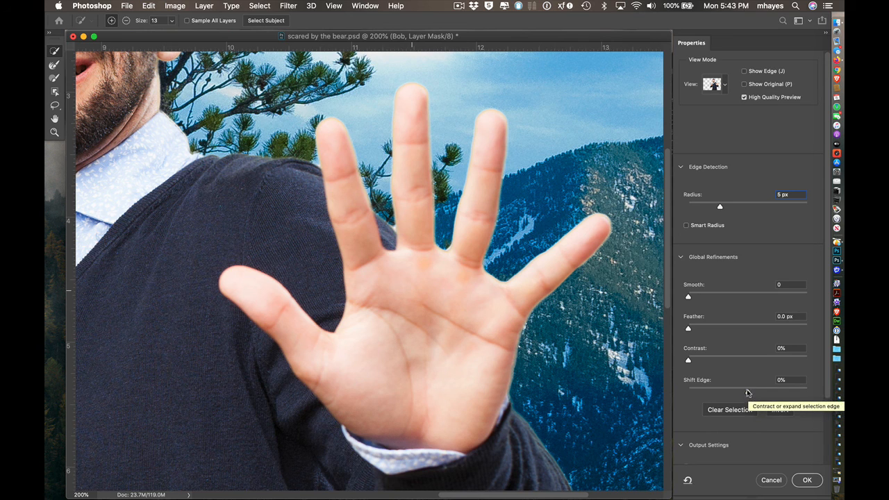
{"action": "left_click_drag", "start_coordinate": [748, 394], "coordinate": [728, 393]}
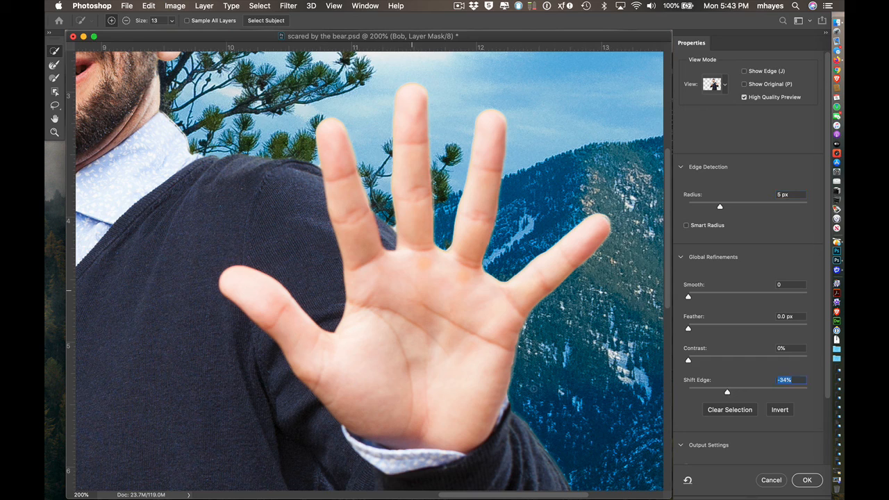
{"action": "left_click_drag", "start_coordinate": [443, 382], "coordinate": [428, 62]}
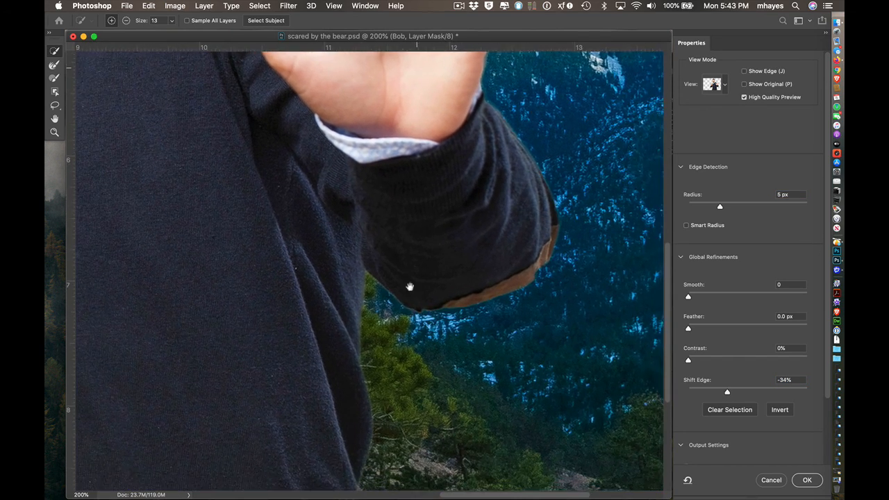
{"action": "left_click_drag", "start_coordinate": [407, 329], "coordinate": [433, 192]}
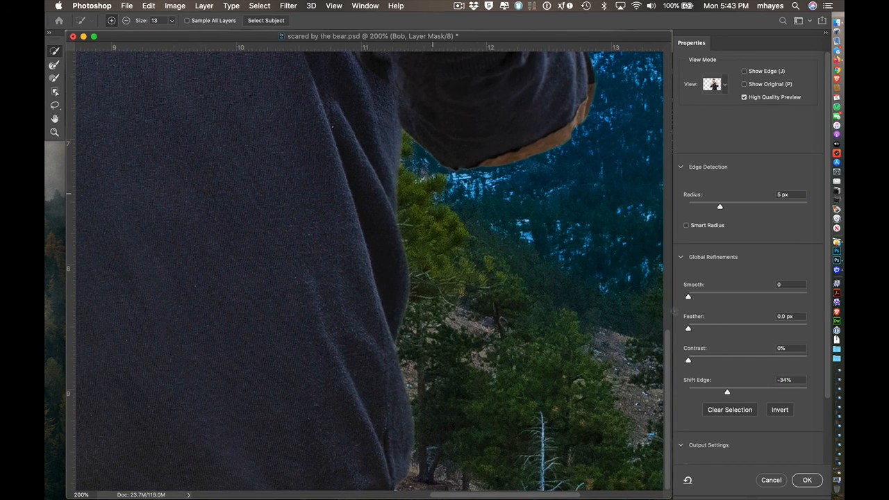
Set Shift Edge to -57% and check the mask edges around the man's hands, face and sleeves
{"action": "left_click_drag", "start_coordinate": [727, 392], "coordinate": [716, 393]}
{"action": "scroll", "coordinate": [458, 149], "scroll_direction": "up", "scroll_amount": 10}
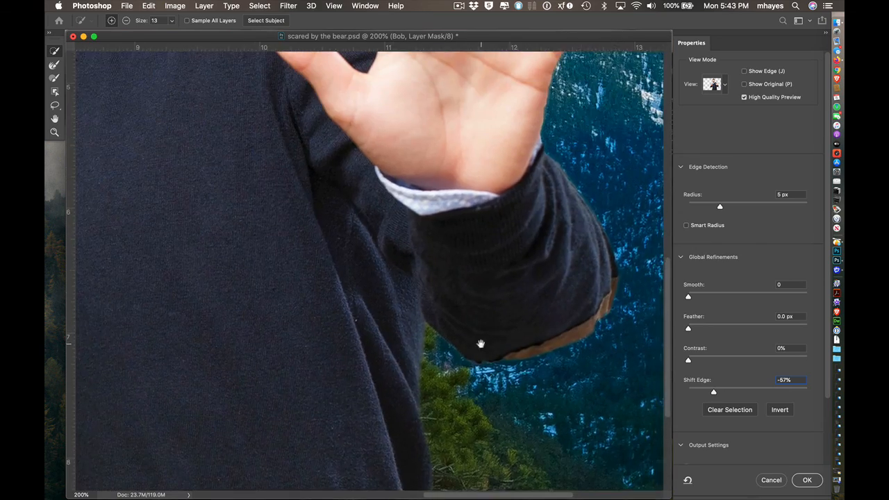
{"action": "scroll", "coordinate": [488, 375], "scroll_direction": "up", "scroll_amount": 5}
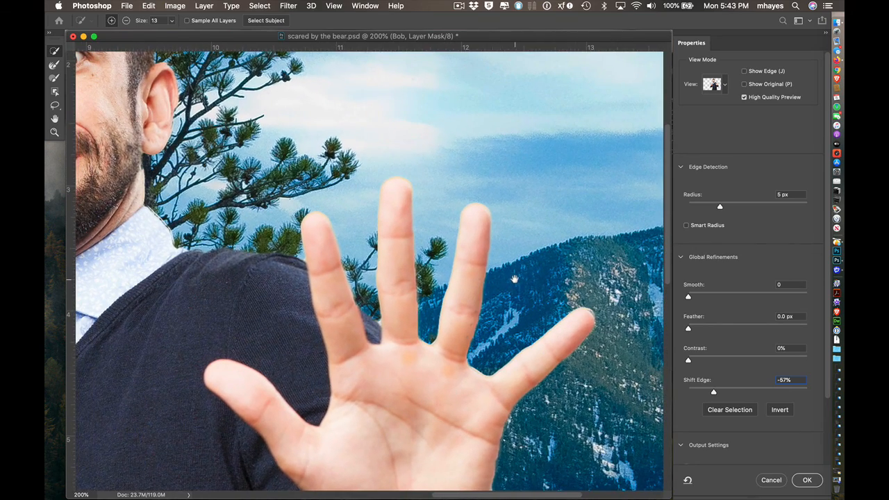
{"action": "scroll", "coordinate": [328, 230], "scroll_direction": "left", "scroll_amount": 5}
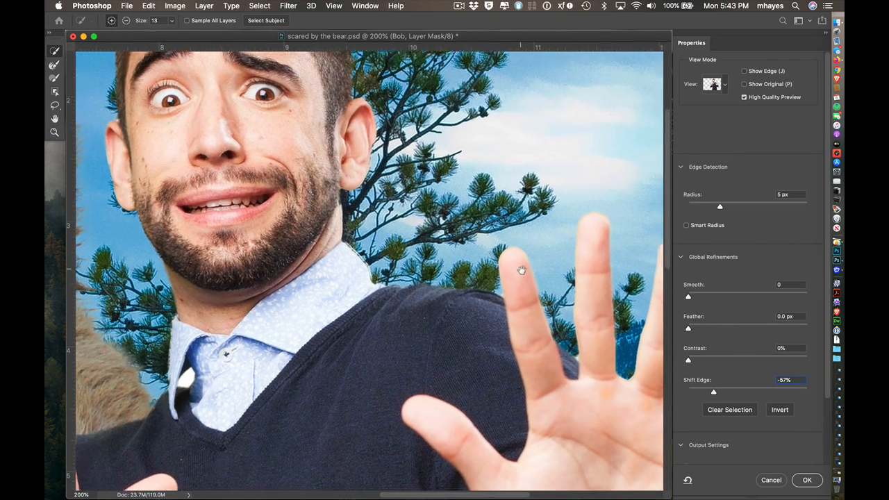
{"action": "scroll", "coordinate": [520, 258], "scroll_direction": "up", "scroll_amount": 3}
{"action": "left_click_drag", "start_coordinate": [330, 171], "coordinate": [544, 273]}
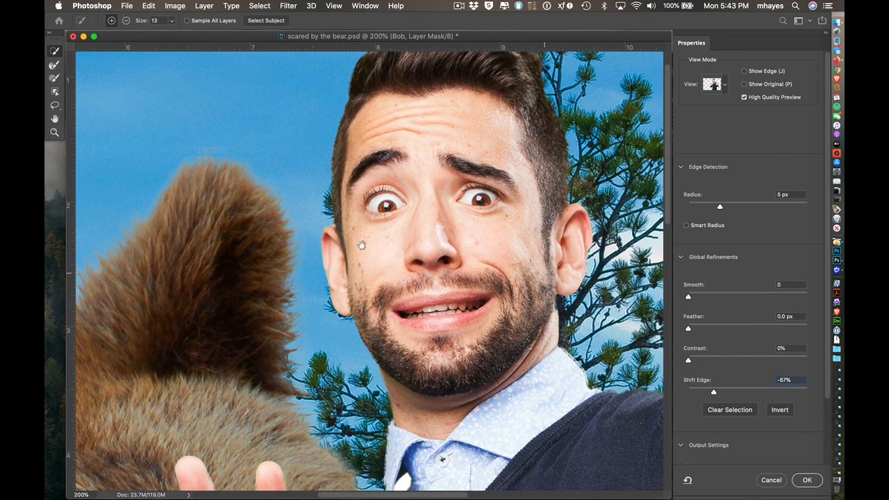
{"action": "scroll", "coordinate": [343, 300], "scroll_direction": "down", "scroll_amount": 10}
{"action": "scroll", "coordinate": [344, 300], "scroll_direction": "left", "scroll_amount": 3}
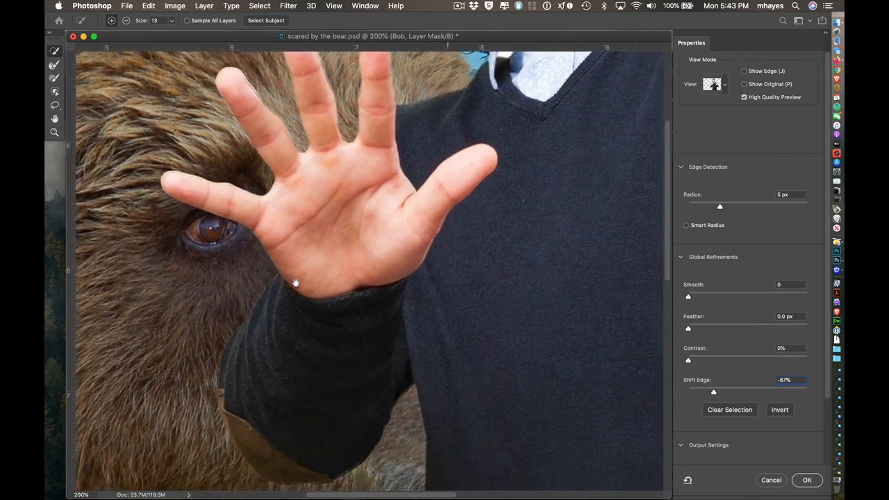
Fit the whole image in view and apply the mask refinement, outputting to a new layer with layer mask
{"action": "key", "text": "super+0"}
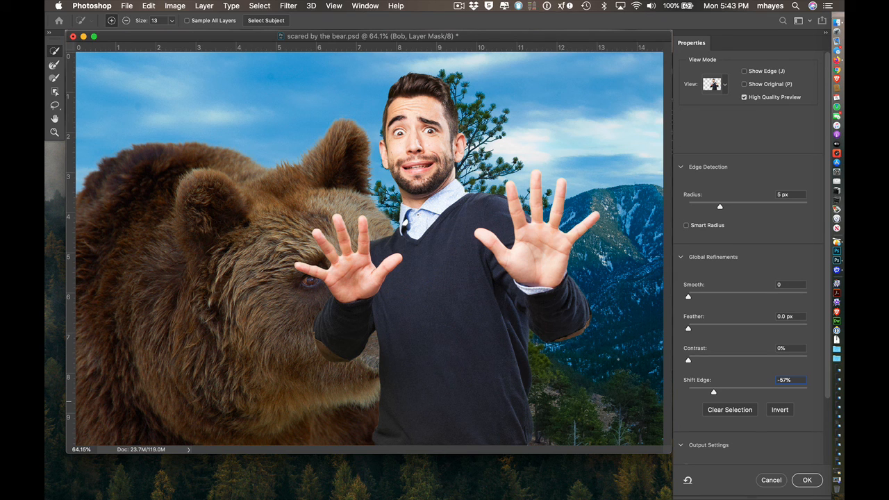
{"action": "scroll", "coordinate": [733, 458], "scroll_direction": "down", "scroll_amount": 3}
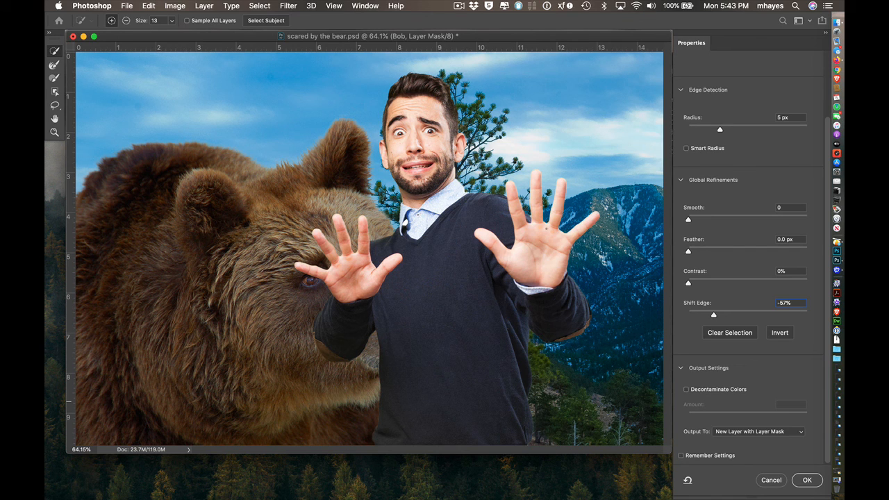
{"action": "left_click", "coordinate": [808, 480]}
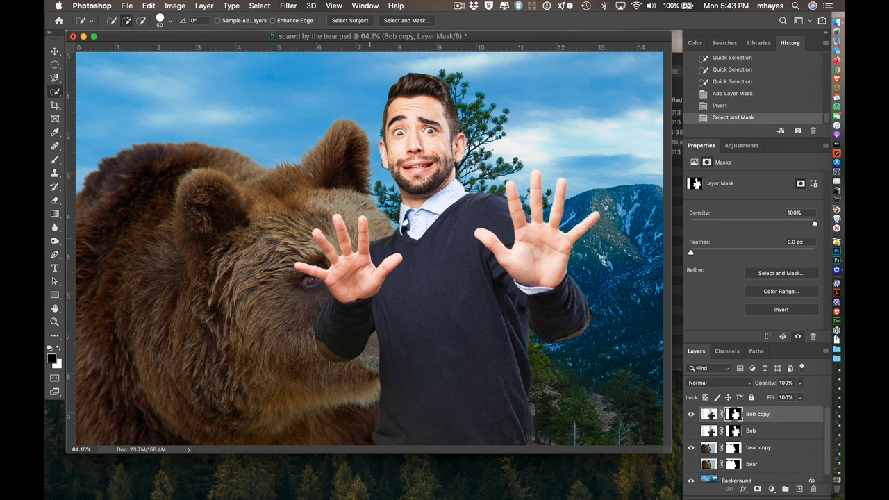
Move the refined man layer down and slightly to the left, keeping him in front of the bear
{"action": "left_click", "coordinate": [58, 52]}
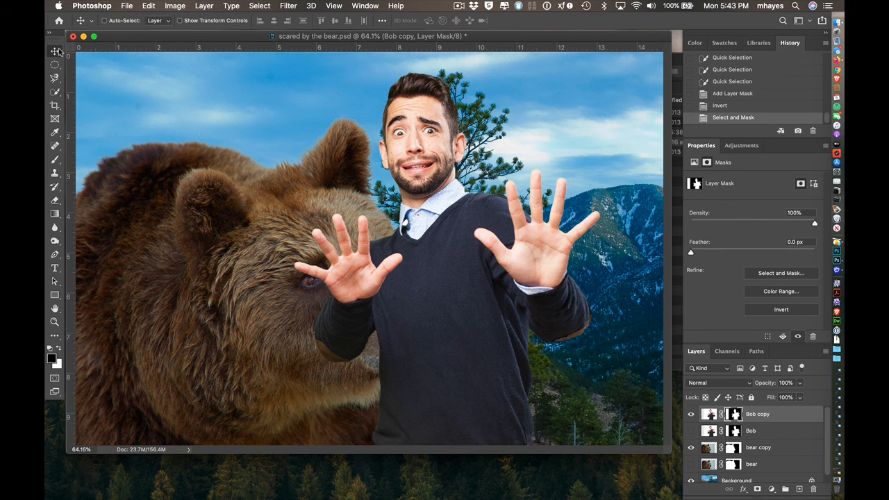
{"action": "left_click_drag", "start_coordinate": [439, 170], "coordinate": [421, 182]}
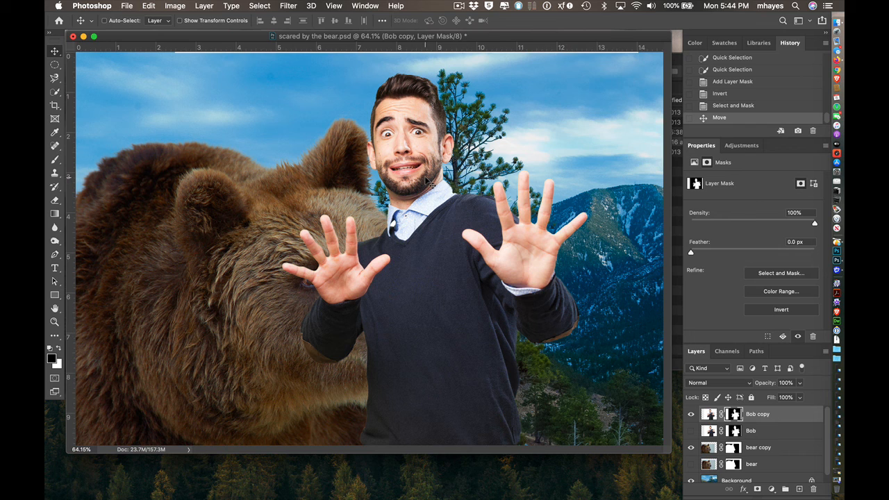
{"action": "left_click_drag", "start_coordinate": [427, 155], "coordinate": [427, 220]}
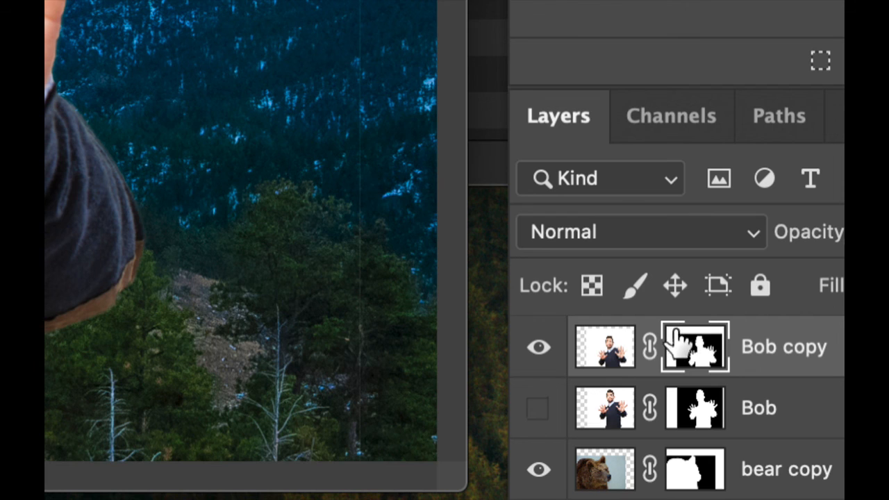
{"action": "left_click_drag", "start_coordinate": [675, 347], "coordinate": [661, 258]}
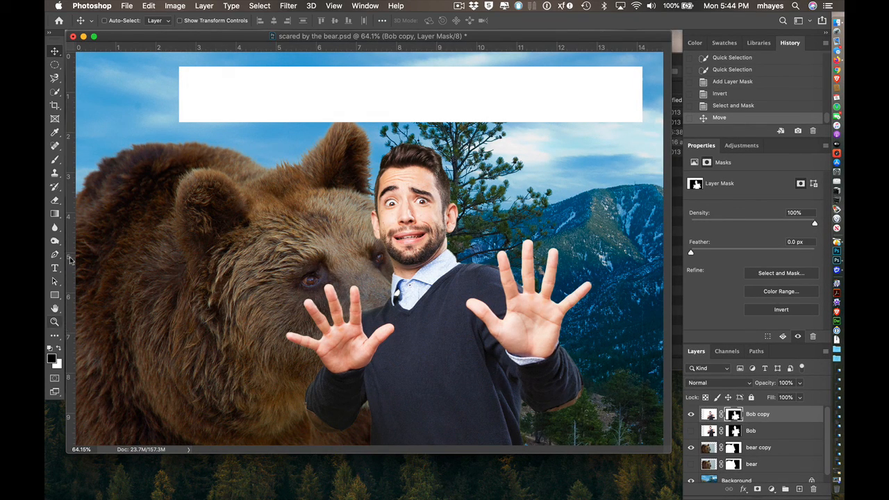
With a soft black brush at 250 px and 20% opacity, paint on the man's layer mask over the white strip's right end
{"action": "left_click", "coordinate": [55, 159]}
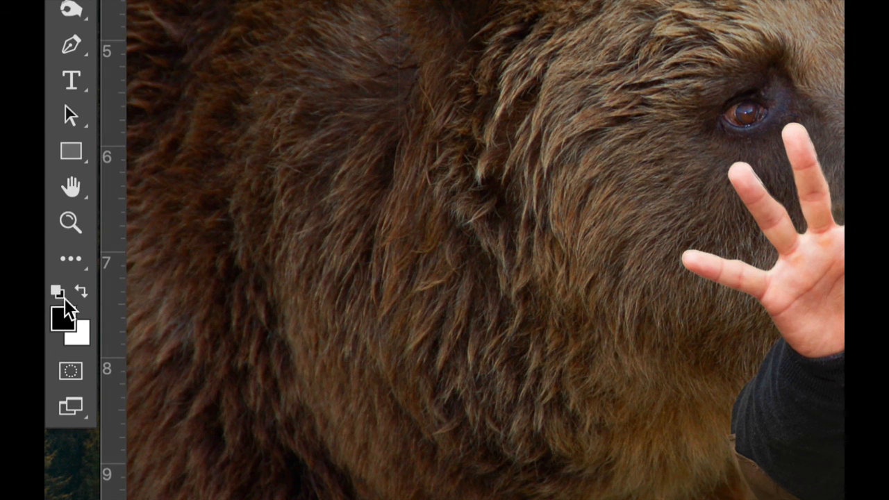
{"action": "key", "text": "x"}
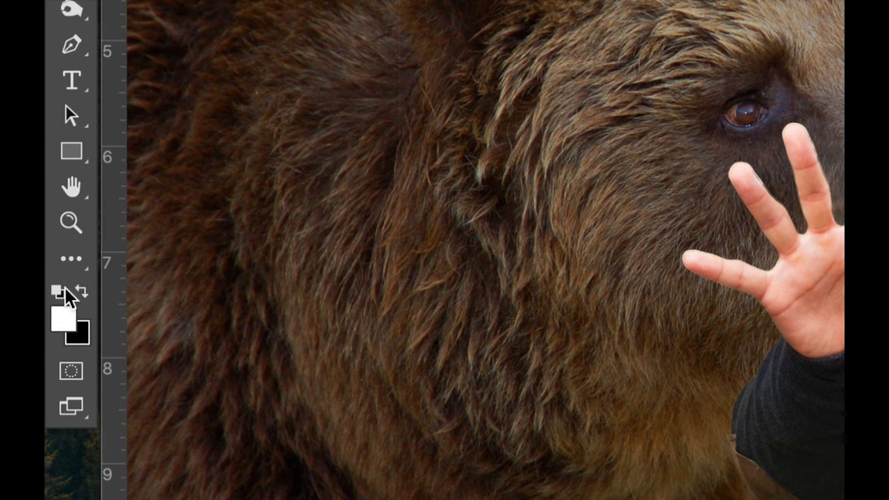
{"action": "left_click", "coordinate": [80, 289]}
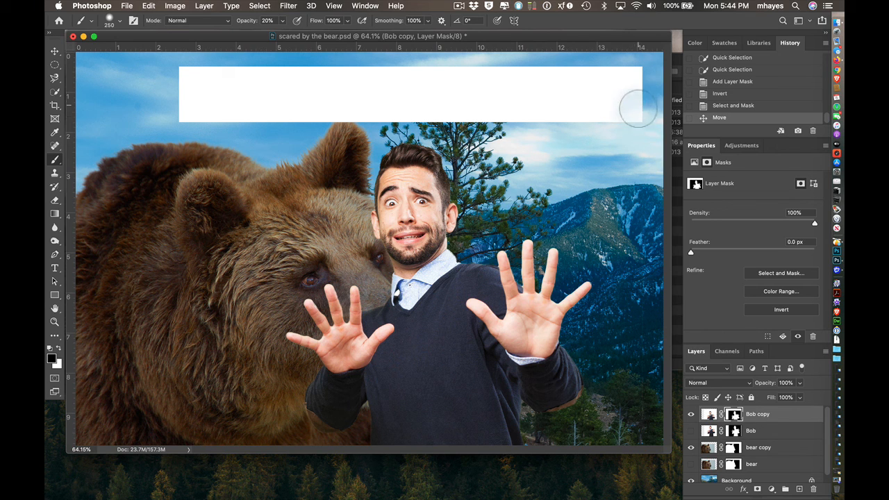
{"action": "left_click_drag", "start_coordinate": [633, 110], "coordinate": [614, 98]}
Raise the brush hardness to its maximum and paint over the white strip's right end at 20% opacity
{"action": "left_click", "coordinate": [119, 23]}
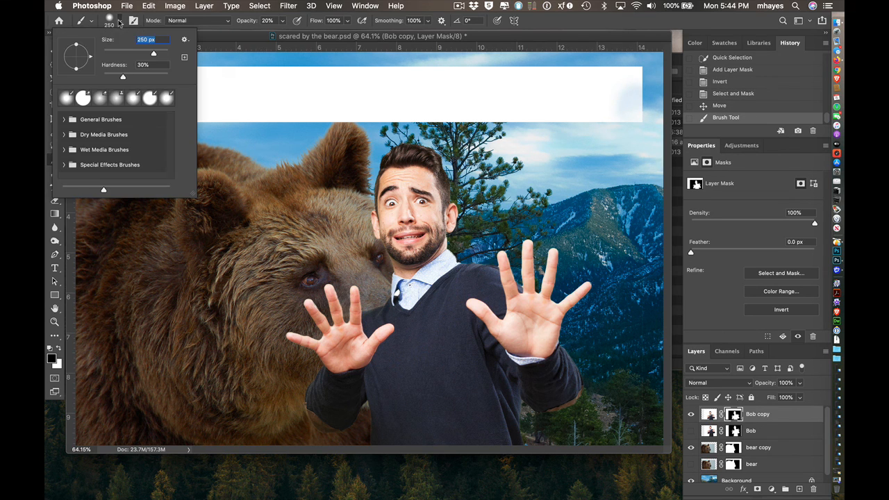
{"action": "left_click_drag", "start_coordinate": [124, 77], "coordinate": [193, 87]}
{"action": "key", "text": "Return"}
{"action": "mouse_move", "coordinate": [558, 84]}
{"action": "left_mouse_down"}
{"action": "mouse_move", "coordinate": [639, 79]}
{"action": "mouse_move", "coordinate": [633, 104]}
{"action": "left_mouse_up"}
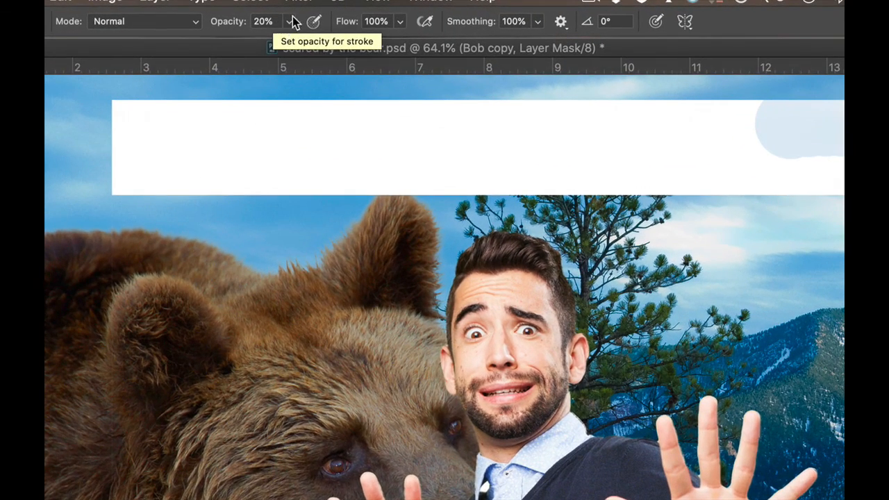
Set the brush opacity to 100% and paint black on the man's mask to hide the whole white strip above him
{"action": "left_click", "coordinate": [293, 21]}
{"action": "left_click_drag", "start_coordinate": [289, 42], "coordinate": [396, 51]}
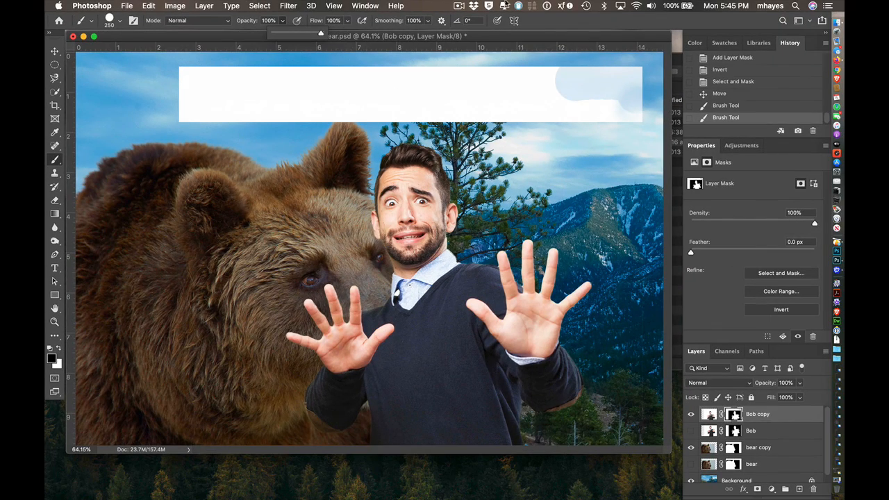
{"action": "mouse_move", "coordinate": [577, 72]}
{"action": "left_mouse_down"}
{"action": "mouse_move", "coordinate": [636, 78]}
{"action": "mouse_move", "coordinate": [639, 92]}
{"action": "mouse_move", "coordinate": [630, 110]}
{"action": "mouse_move", "coordinate": [578, 102]}
{"action": "mouse_move", "coordinate": [566, 80]}
{"action": "mouse_move", "coordinate": [530, 76]}
{"action": "mouse_move", "coordinate": [182, 68]}
{"action": "mouse_move", "coordinate": [162, 78]}
{"action": "left_mouse_up"}
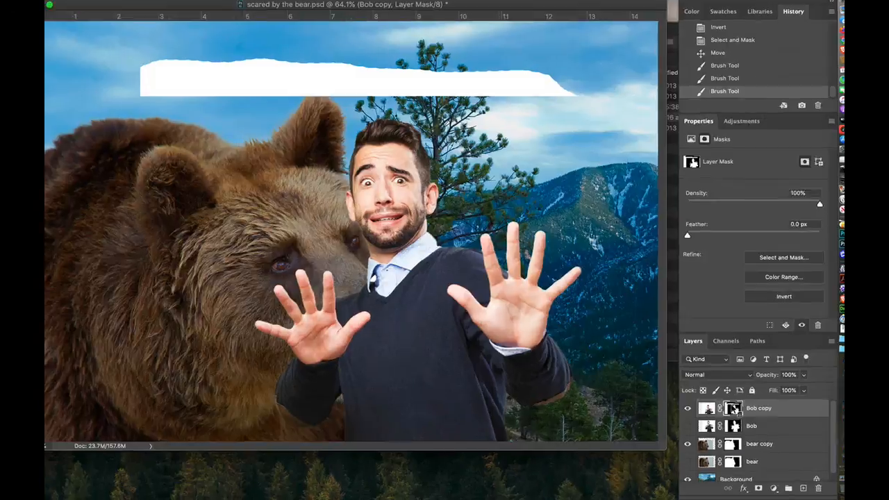
{"action": "mouse_move", "coordinate": [585, 98]}
{"action": "left_mouse_down"}
{"action": "mouse_move", "coordinate": [539, 107]}
{"action": "mouse_move", "coordinate": [429, 104]}
{"action": "mouse_move", "coordinate": [344, 87]}
{"action": "mouse_move", "coordinate": [261, 85]}
{"action": "mouse_move", "coordinate": [159, 107]}
{"action": "mouse_move", "coordinate": [186, 123]}
{"action": "mouse_move", "coordinate": [410, 111]}
{"action": "left_mouse_up"}
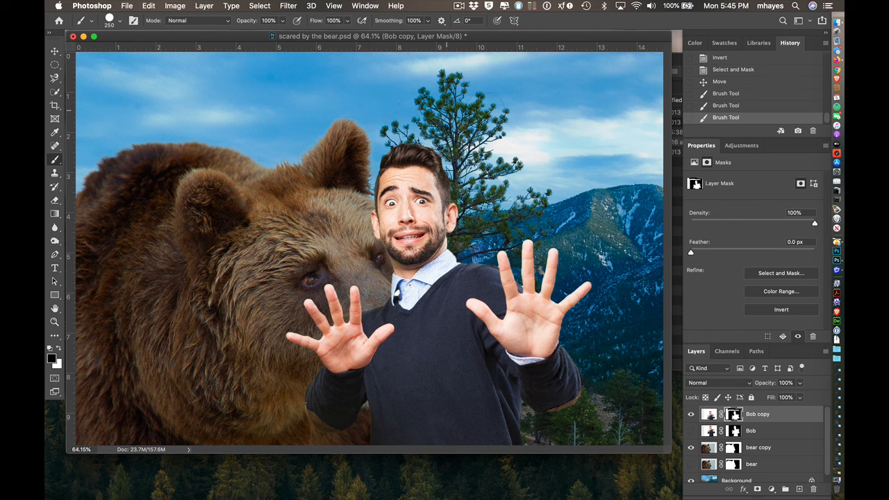
{"action": "left_click_drag", "start_coordinate": [515, 118], "coordinate": [514, 120]}
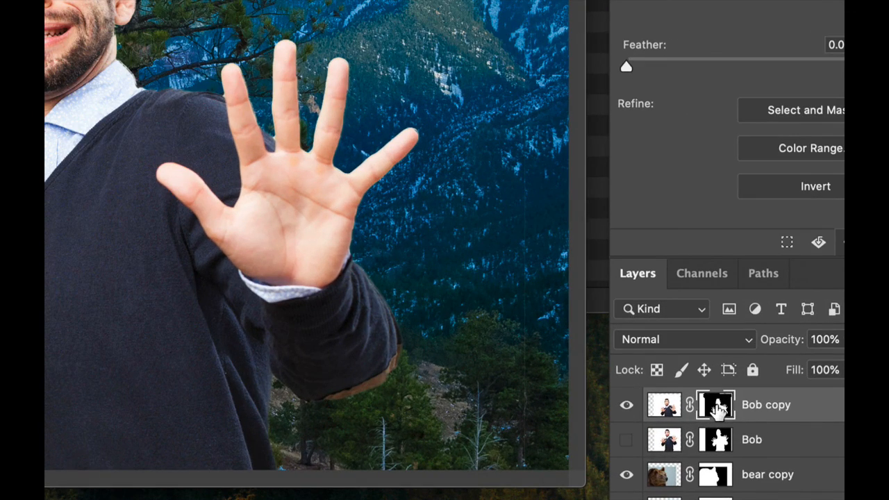
Paint a test dab on the raised palm in the man layer's image instead of its mask, and undo it
{"action": "left_click", "coordinate": [663, 406]}
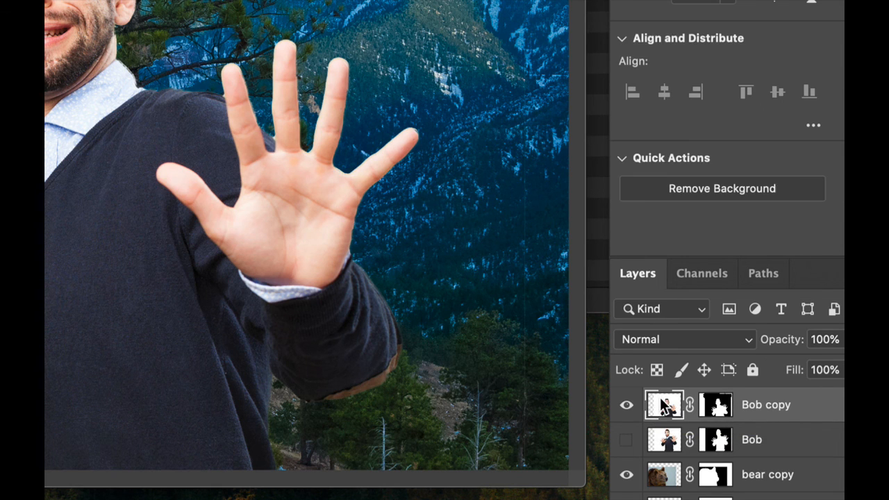
{"action": "left_click", "coordinate": [311, 211]}
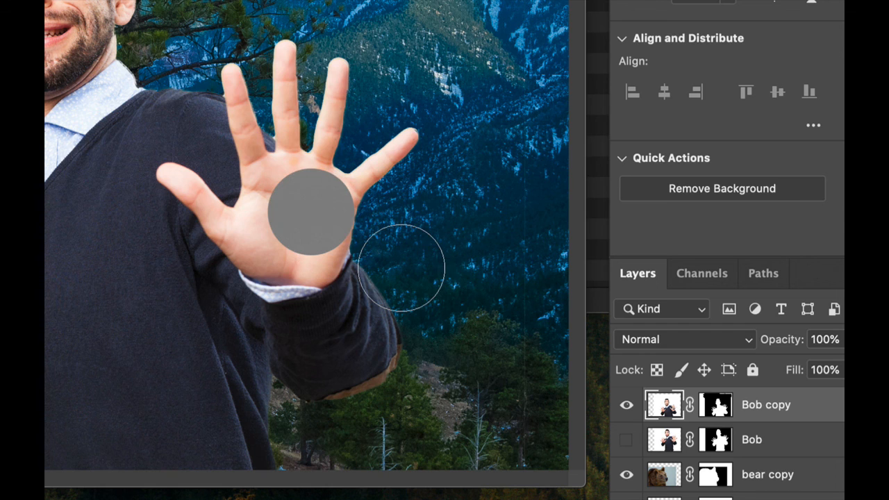
{"action": "key", "text": "v"}
{"action": "key", "text": "ctrl+z"}
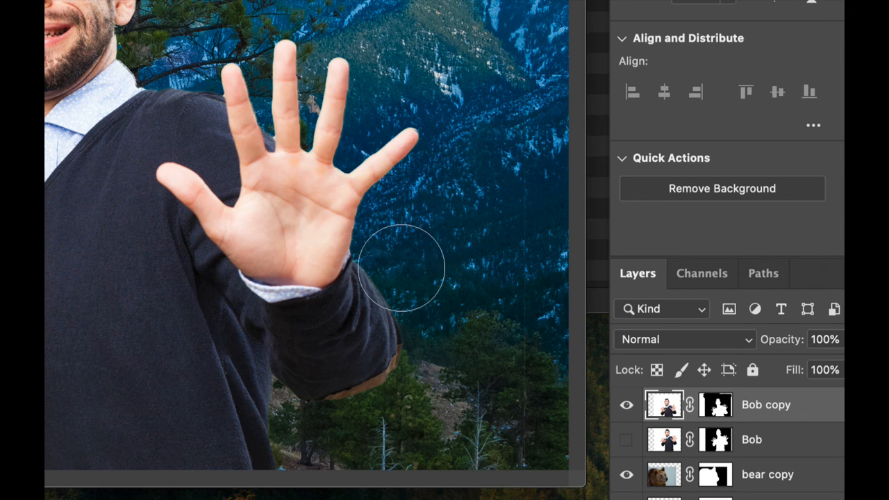
Target the man's layer mask, paint a black test dab on the raised palm, and undo it
{"action": "left_click", "coordinate": [717, 406]}
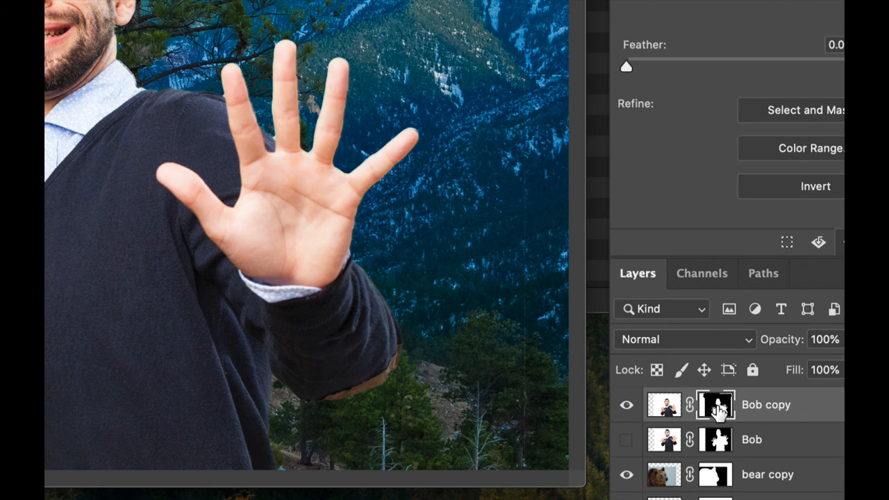
{"action": "left_click", "coordinate": [283, 223]}
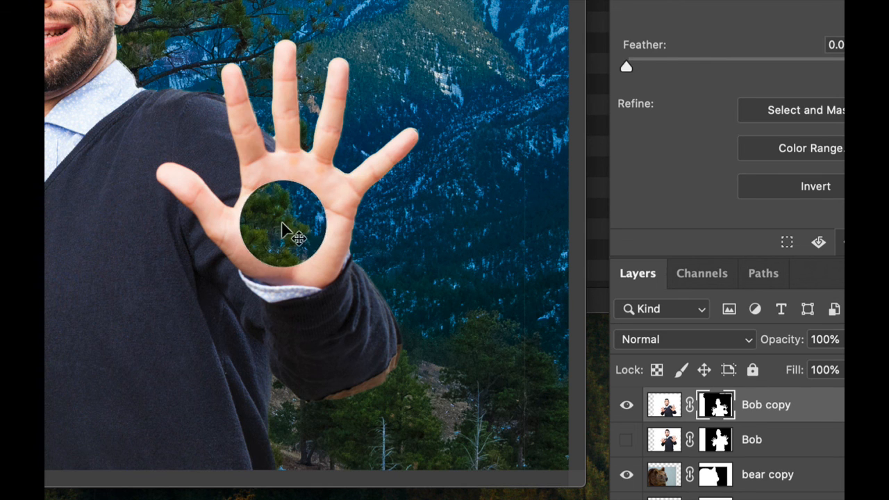
{"action": "key", "text": "ctrl+z"}
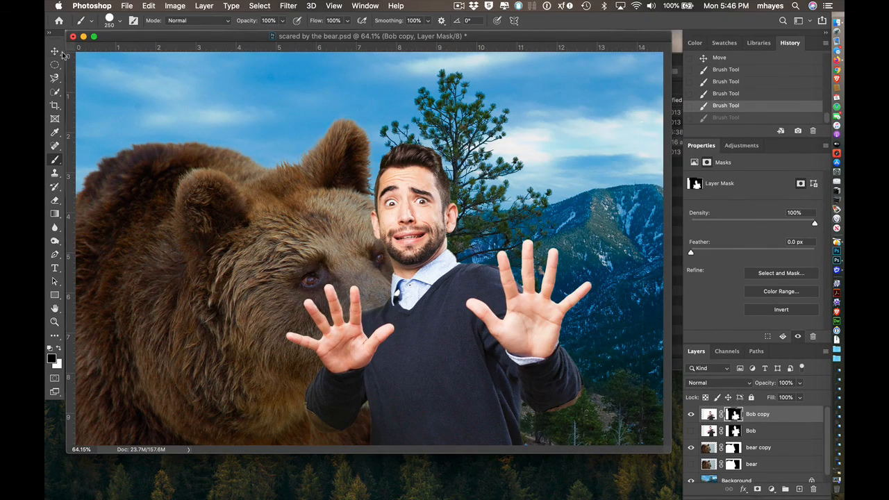
Move the man up and right until the bear's muzzle clears his body, and place the bear copy layer above the man's layer
{"action": "left_click", "coordinate": [55, 51]}
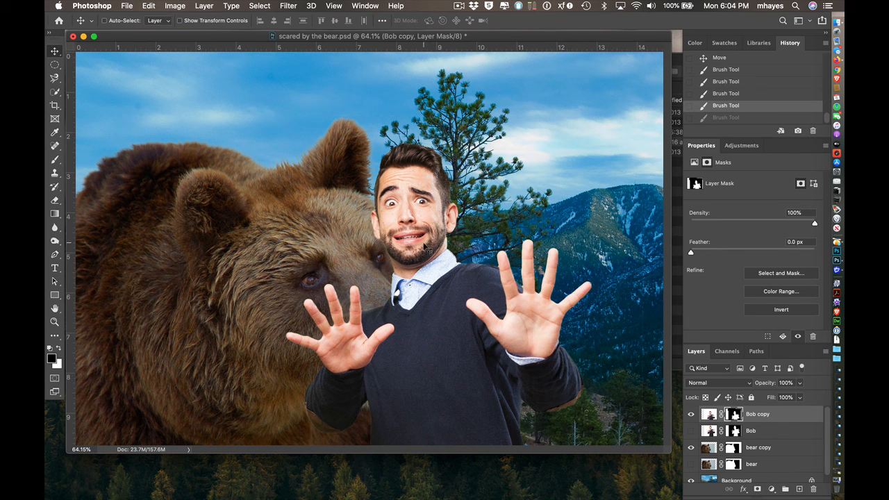
{"action": "left_click_drag", "start_coordinate": [426, 248], "coordinate": [488, 193]}
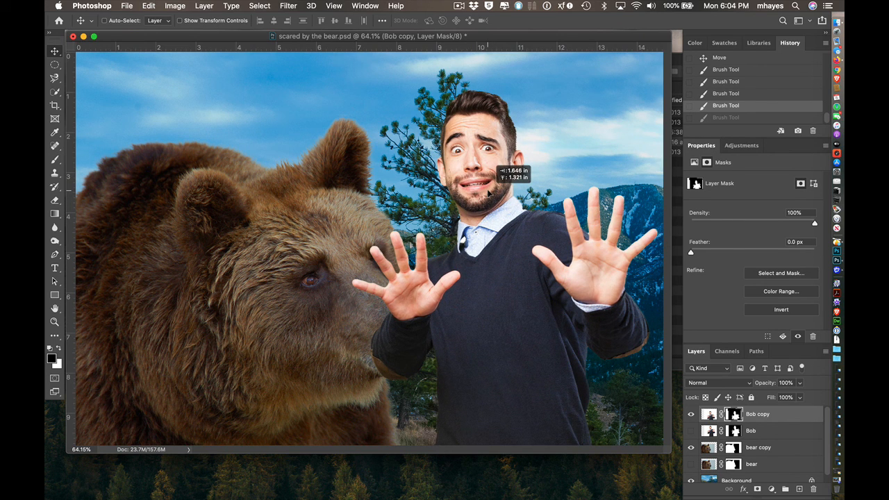
{"action": "left_click_drag", "start_coordinate": [489, 193], "coordinate": [479, 189]}
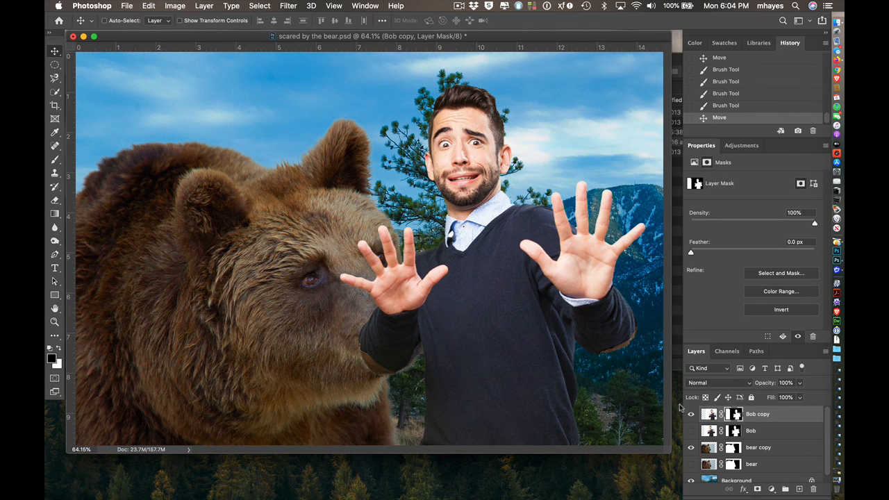
{"action": "left_click", "coordinate": [757, 448]}
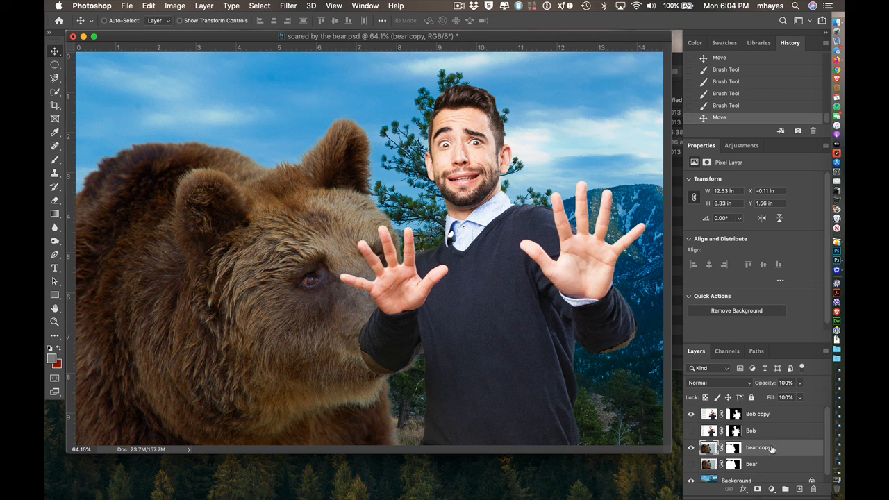
{"action": "left_click_drag", "start_coordinate": [774, 450], "coordinate": [773, 415]}
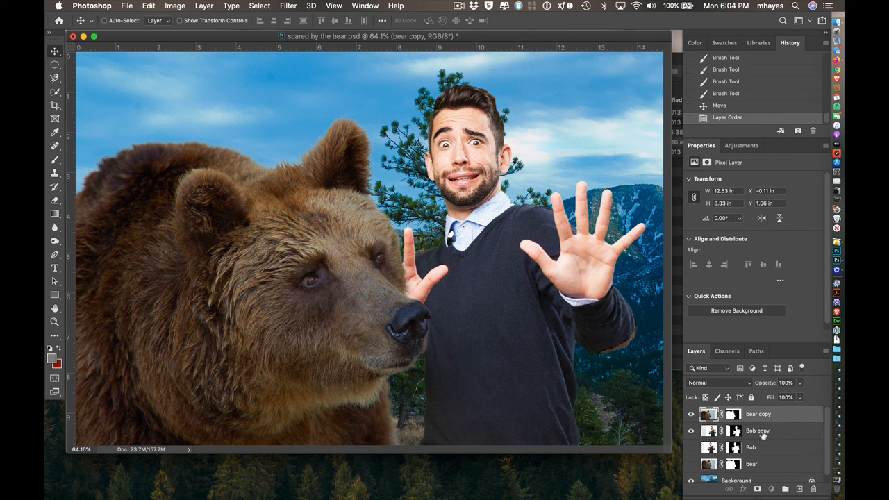
Free-transform the man's visible layer down to about 73% width and 80% height, placing him in front of the bear's nose
{"action": "left_click", "coordinate": [762, 435]}
{"action": "key", "text": "super+t"}
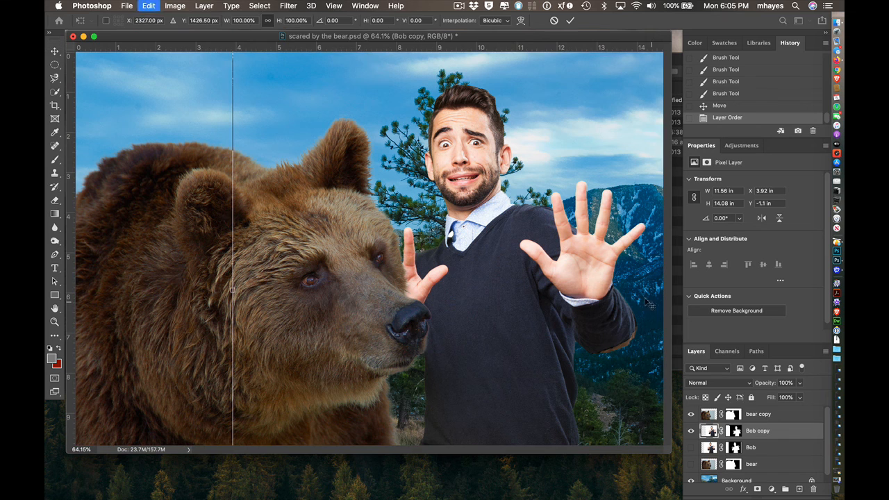
{"action": "key", "text": "super+minus"}
{"action": "key", "text": "super+minus"}
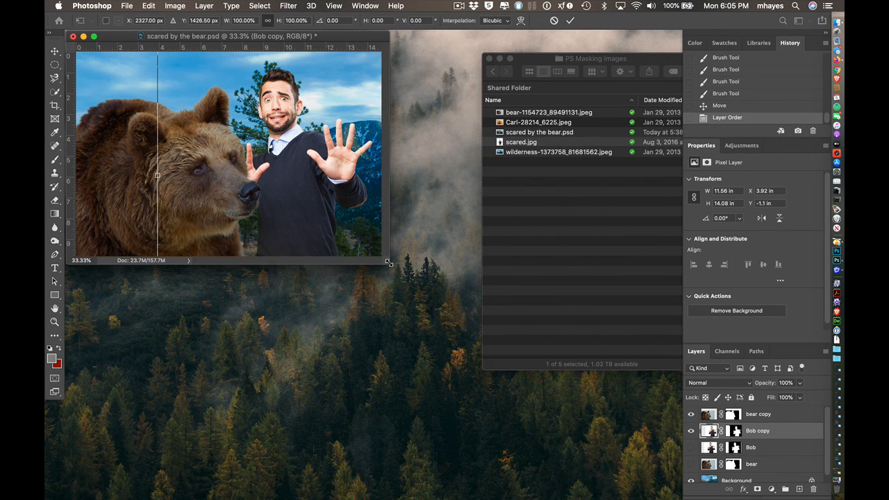
{"action": "left_click_drag", "start_coordinate": [388, 265], "coordinate": [637, 473]}
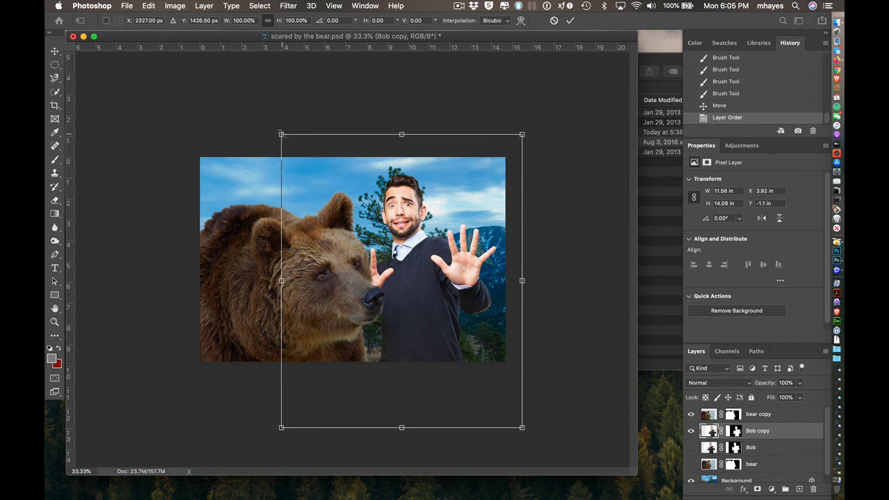
{"action": "left_click_drag", "start_coordinate": [281, 134], "coordinate": [336, 180]}
{"action": "left_click_drag", "start_coordinate": [433, 253], "coordinate": [418, 225]}
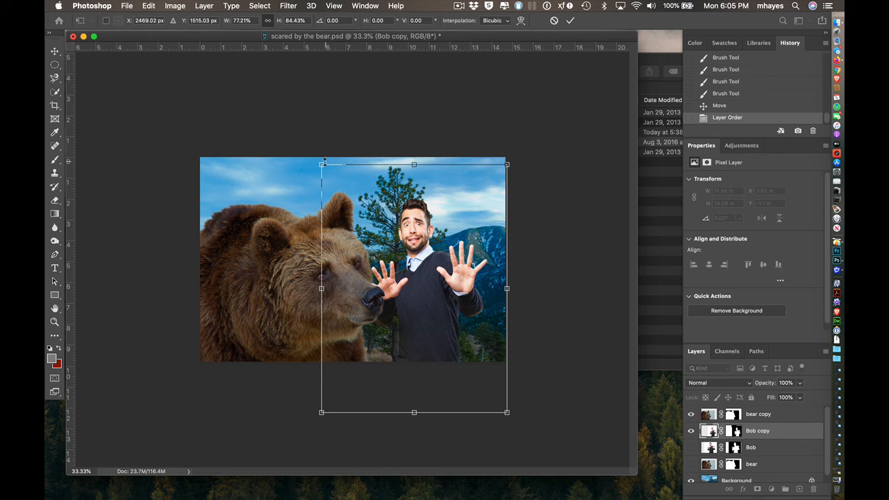
{"action": "left_click_drag", "start_coordinate": [321, 165], "coordinate": [331, 179]}
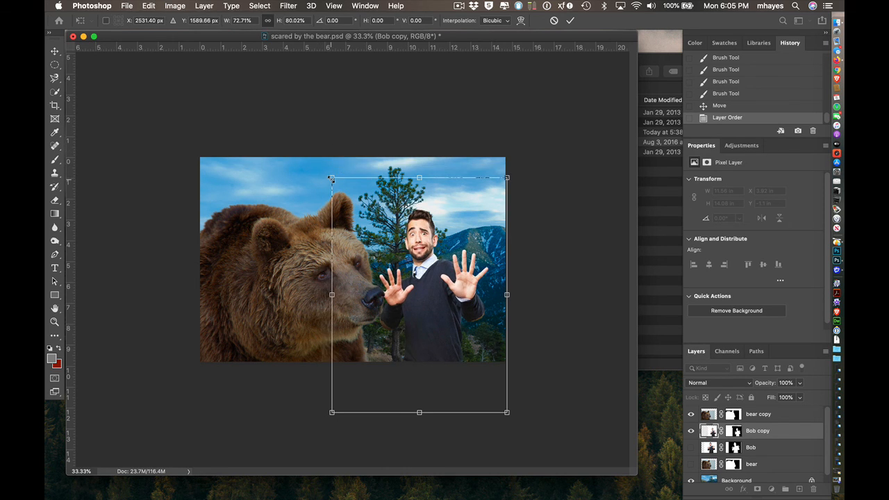
{"action": "left_click_drag", "start_coordinate": [436, 250], "coordinate": [436, 250]}
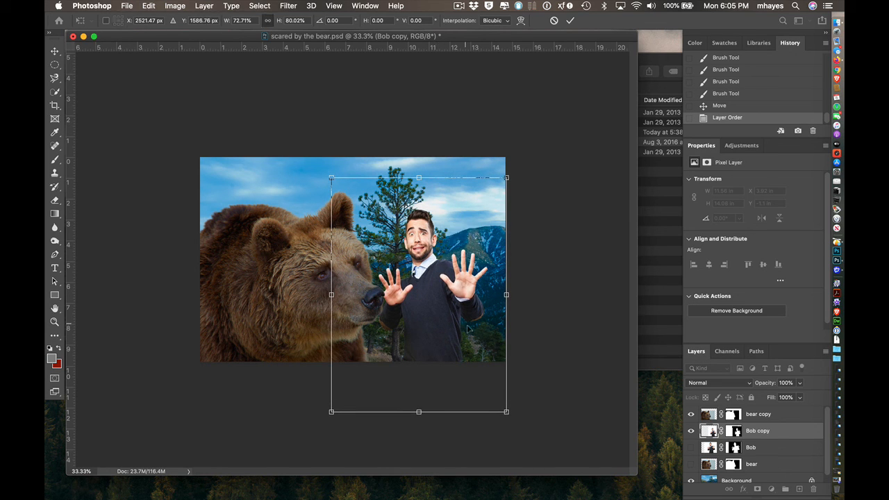
{"action": "key", "text": "Return"}
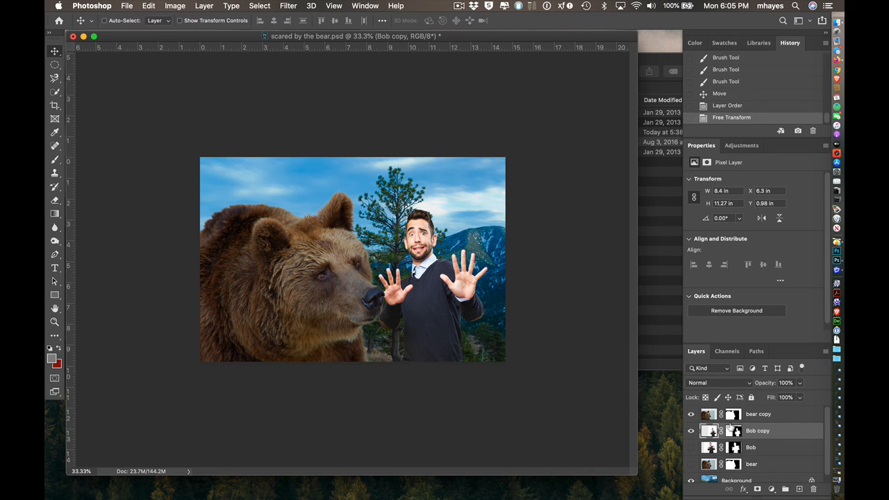
Shift the bear copy layer about 0.9 in to the left, opening a gap between the bear and the man
{"action": "left_click", "coordinate": [778, 419]}
{"action": "left_click_drag", "start_coordinate": [351, 290], "coordinate": [331, 287]}
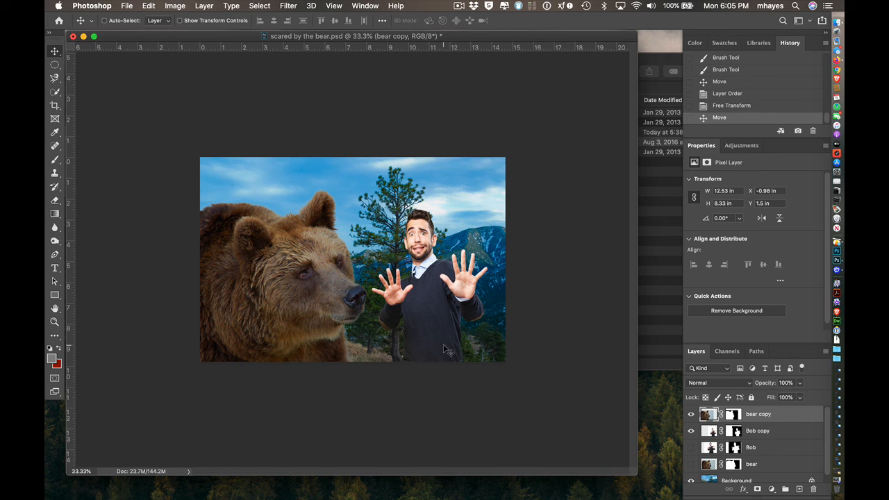
Flip the man's visible layer horizontally with Free Transform and apply the transform
{"action": "left_click", "coordinate": [772, 432]}
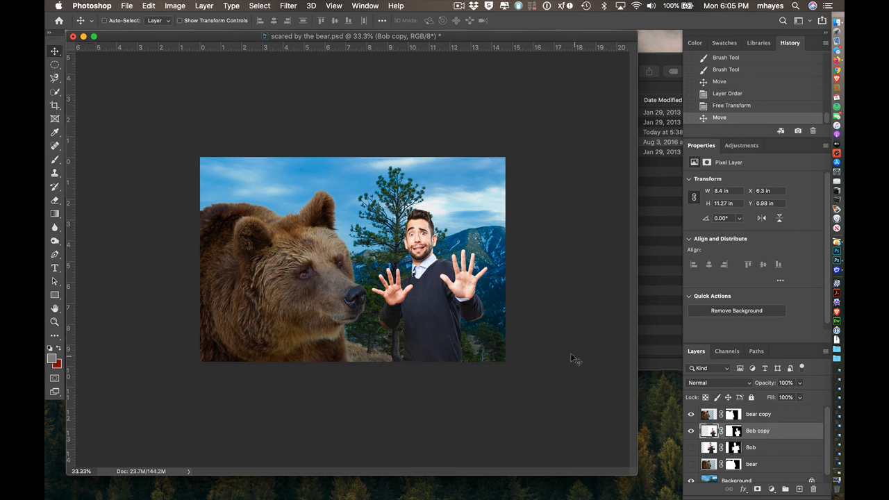
{"action": "key", "text": "ctrl+t"}
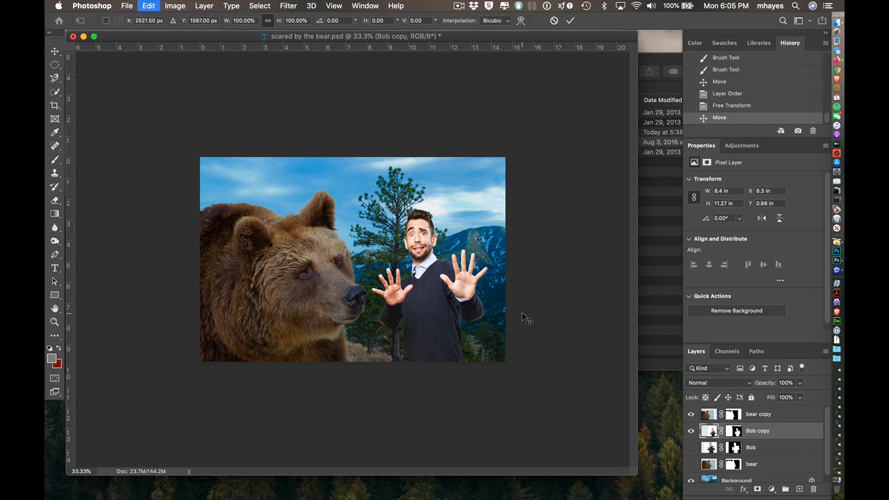
{"action": "right_click", "coordinate": [426, 254]}
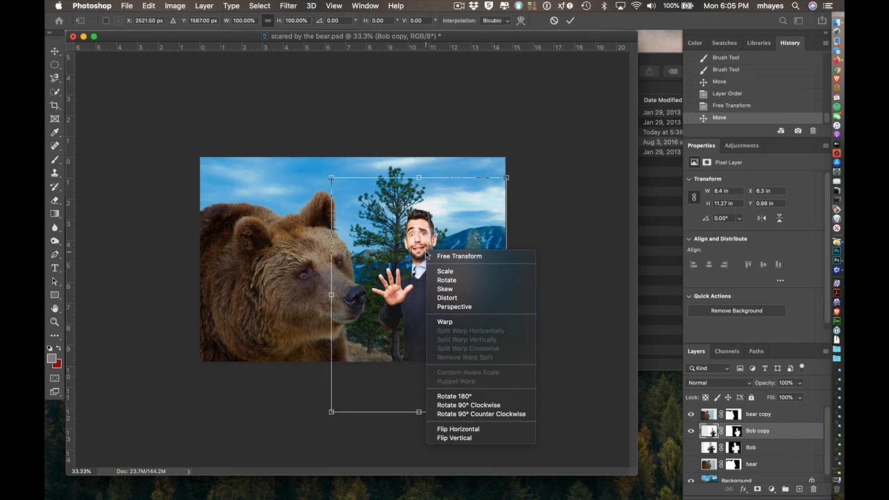
{"action": "left_click", "coordinate": [439, 430]}
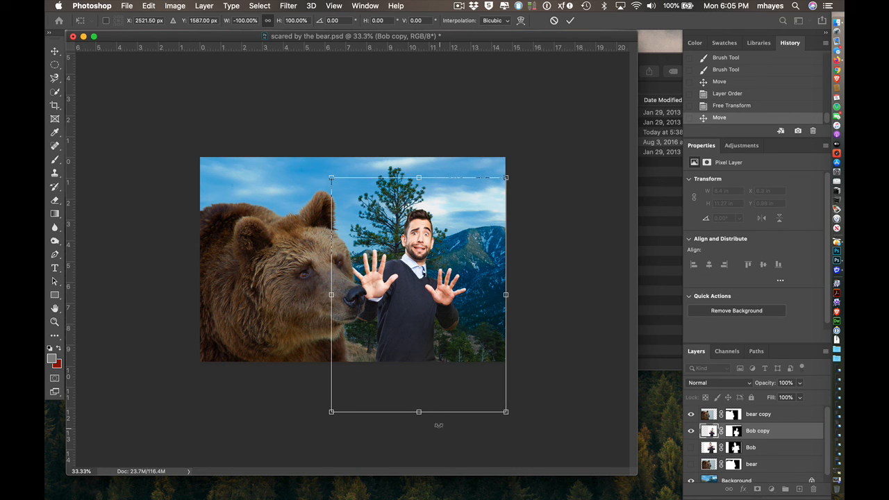
{"action": "right_click", "coordinate": [414, 256]}
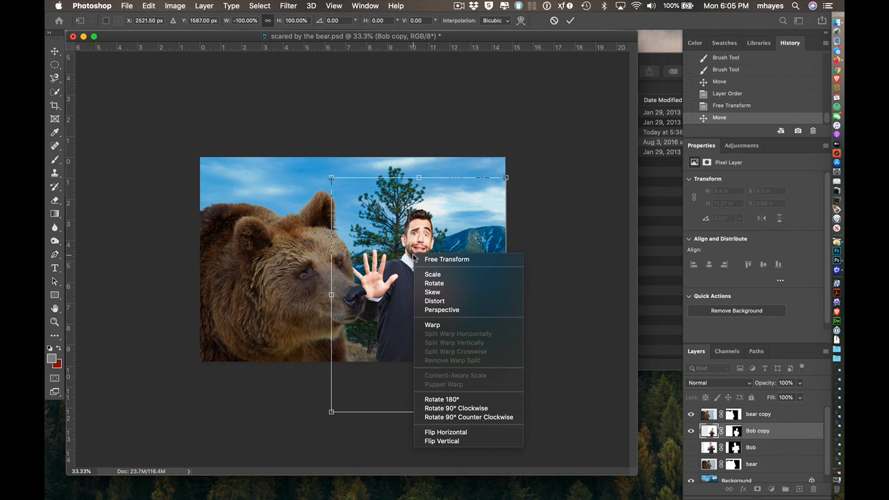
{"action": "left_click", "coordinate": [370, 323]}
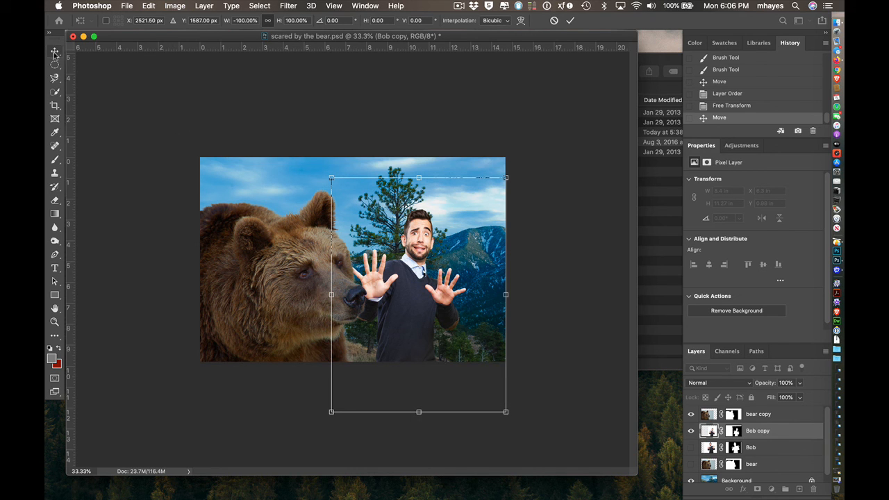
{"action": "left_click", "coordinate": [54, 53]}
Select the flipped man's layer from the canvas and move him about 0.9 in right, away from the bear's muzzle
{"action": "right_click", "coordinate": [407, 293]}
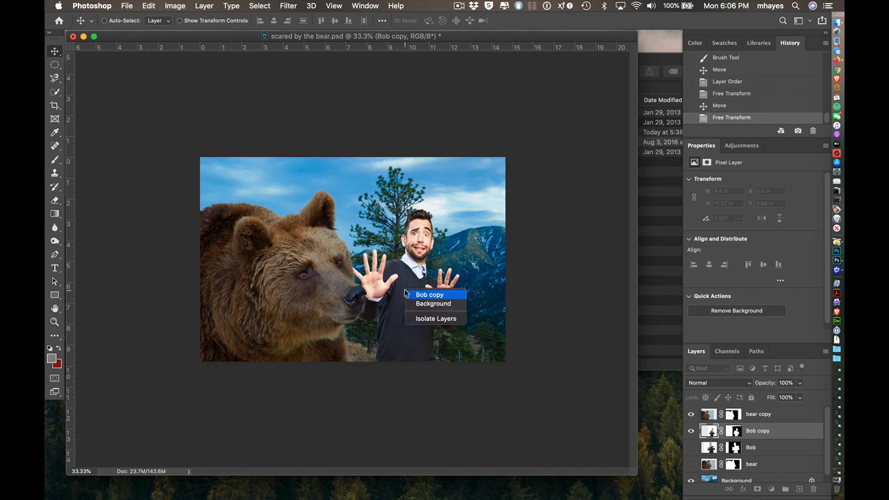
{"action": "left_click", "coordinate": [410, 295]}
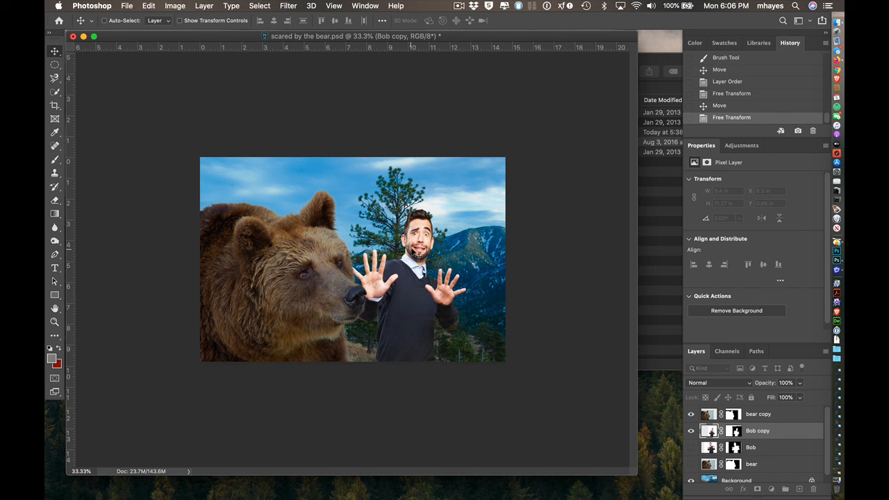
{"action": "left_click_drag", "start_coordinate": [415, 250], "coordinate": [435, 249]}
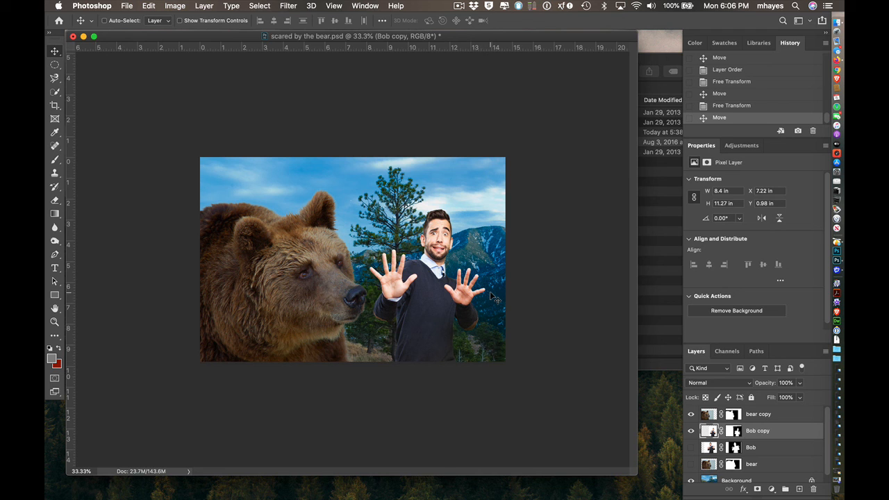